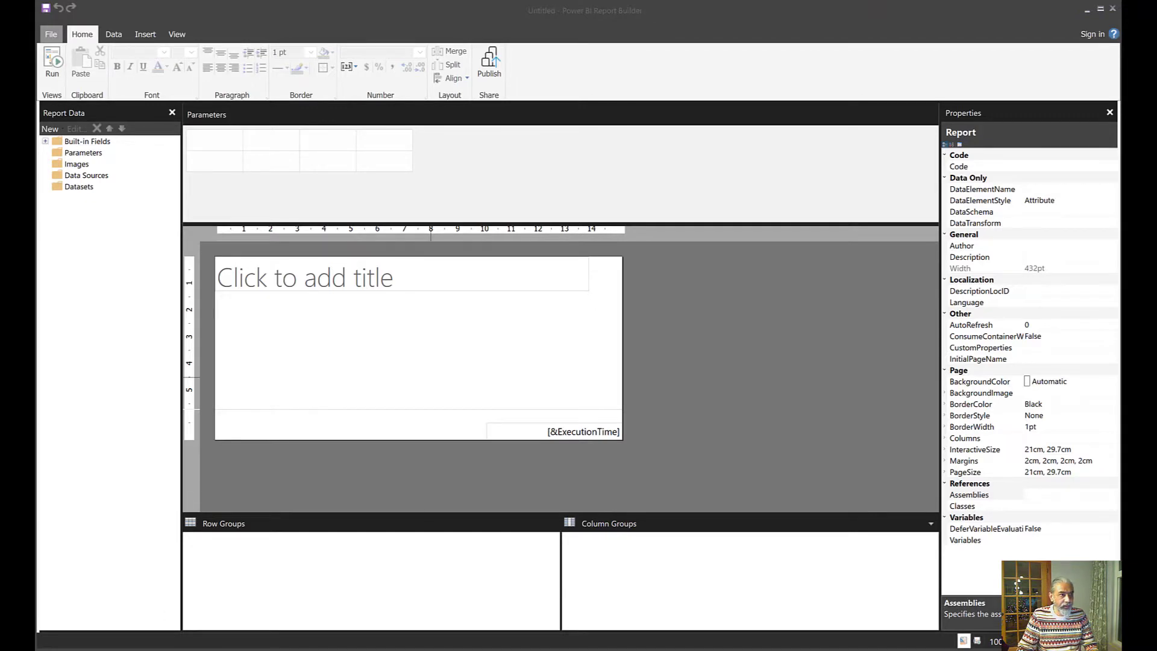
# - Connect the report to the Sales Report - Vancouver Meetup dataset from the Meetup - Paginated workspace
pyautogui.hotkey('alt', 'Tab')
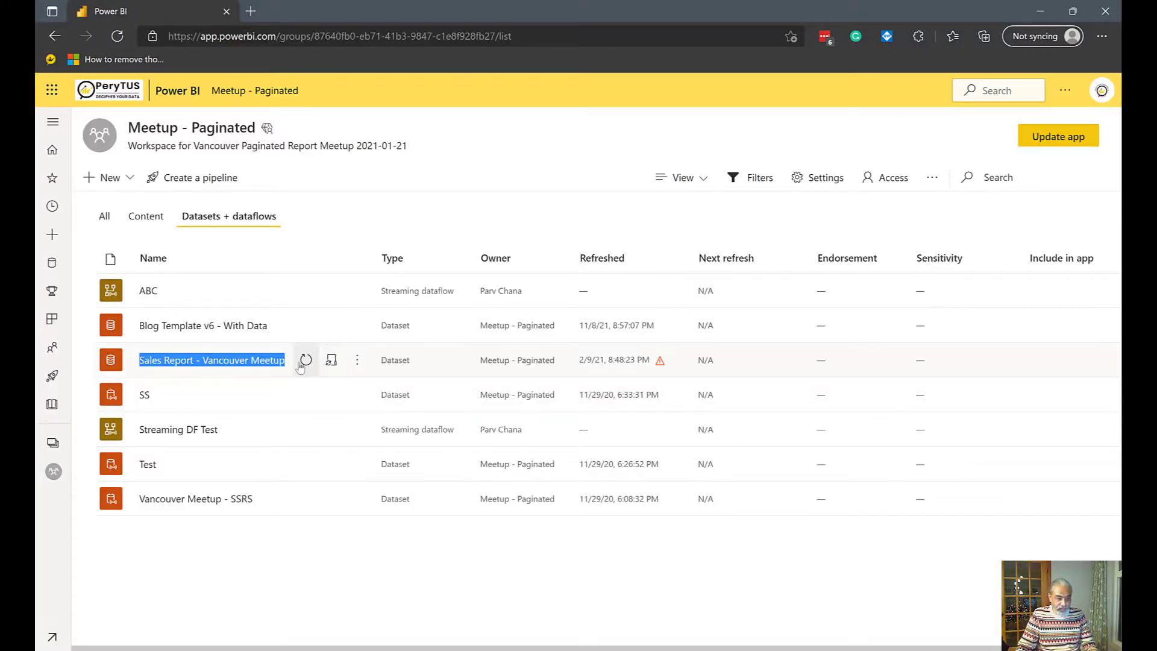
pyautogui.hotkey('alt', 'Tab')
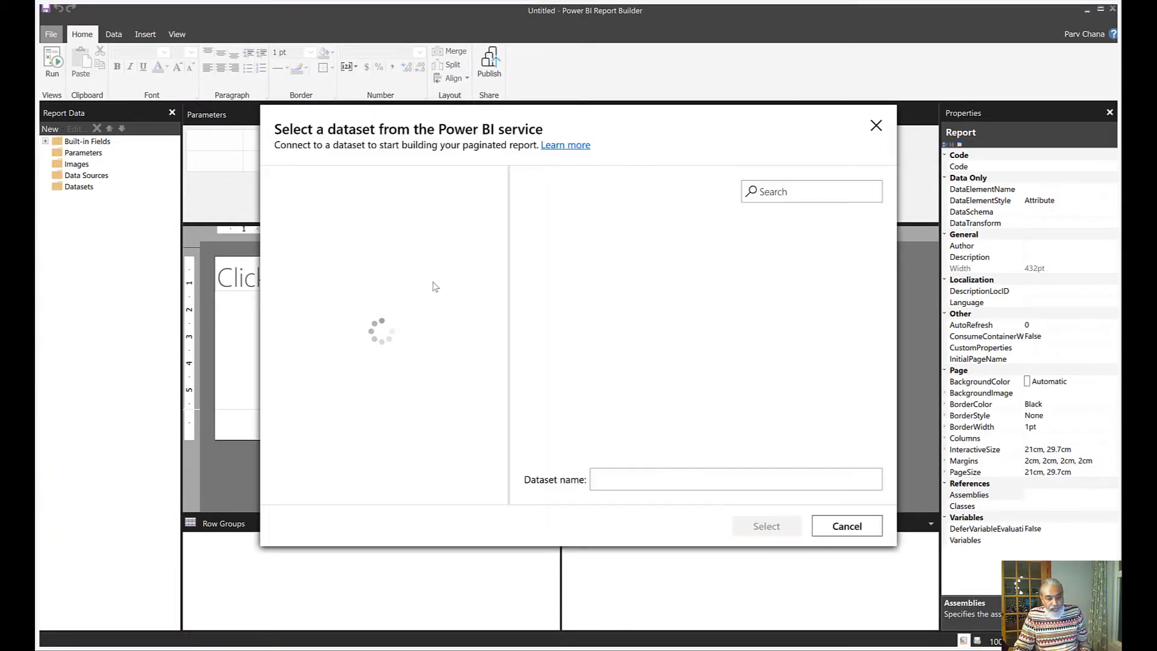
pyautogui.scroll(-3, 429, 270)
pyautogui.scroll(-3, 421, 301)
pyautogui.scroll(3, 398, 370)
pyautogui.click(373, 310)
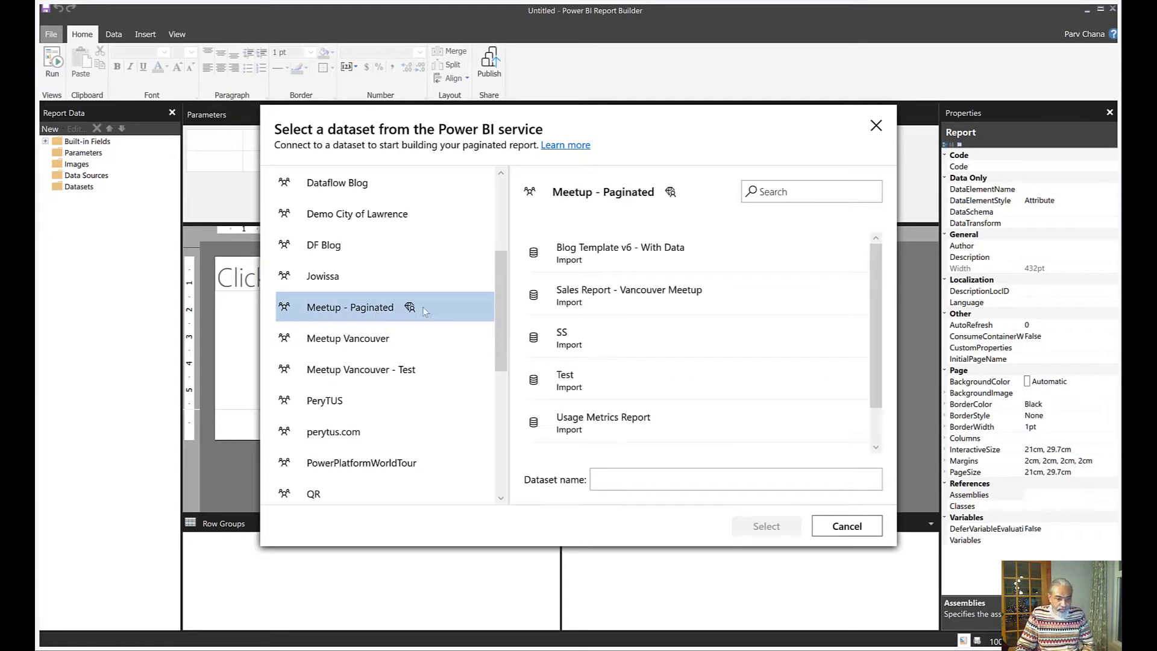
pyautogui.scroll(-1, 714, 348)
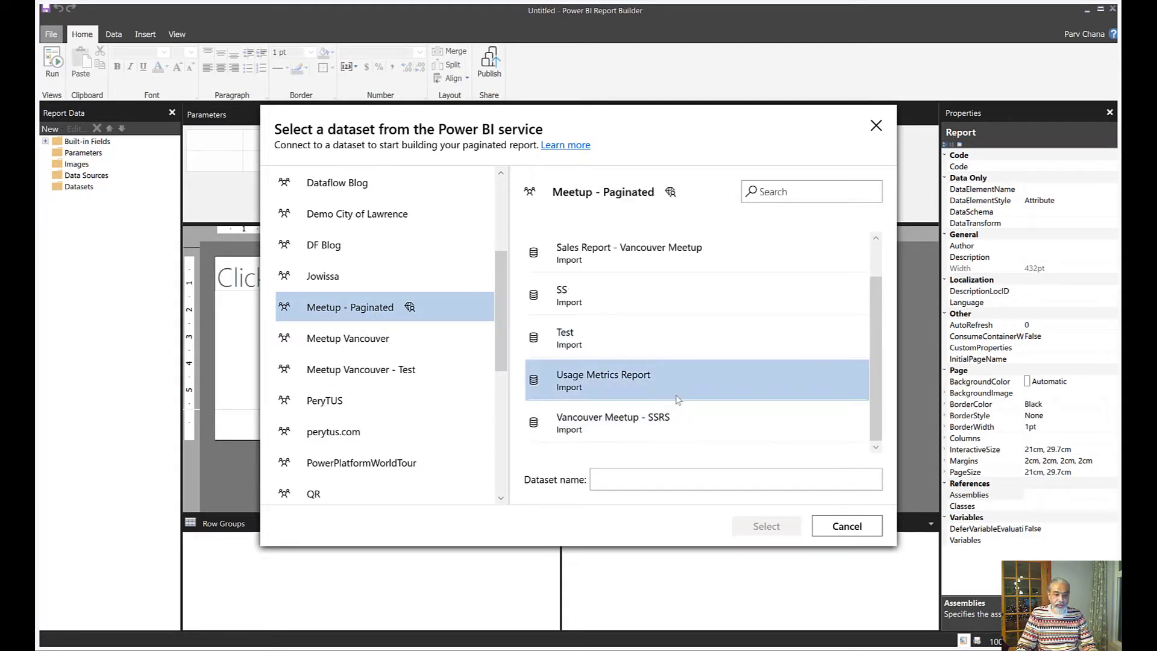
pyautogui.scroll(1, 738, 388)
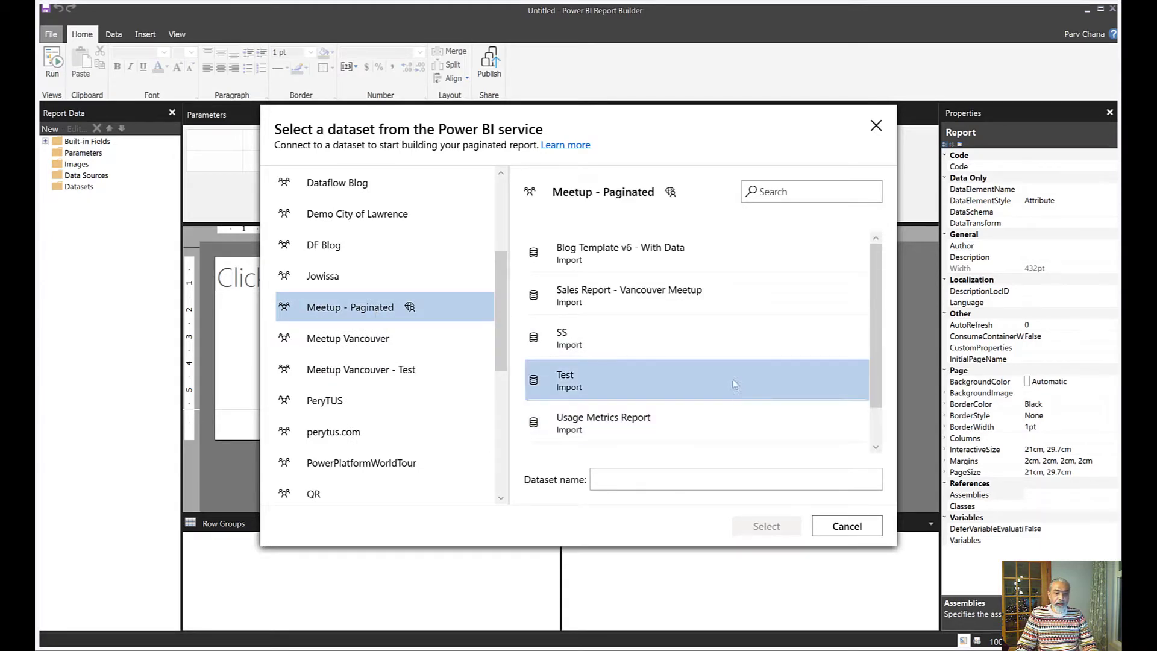
pyautogui.click(688, 302)
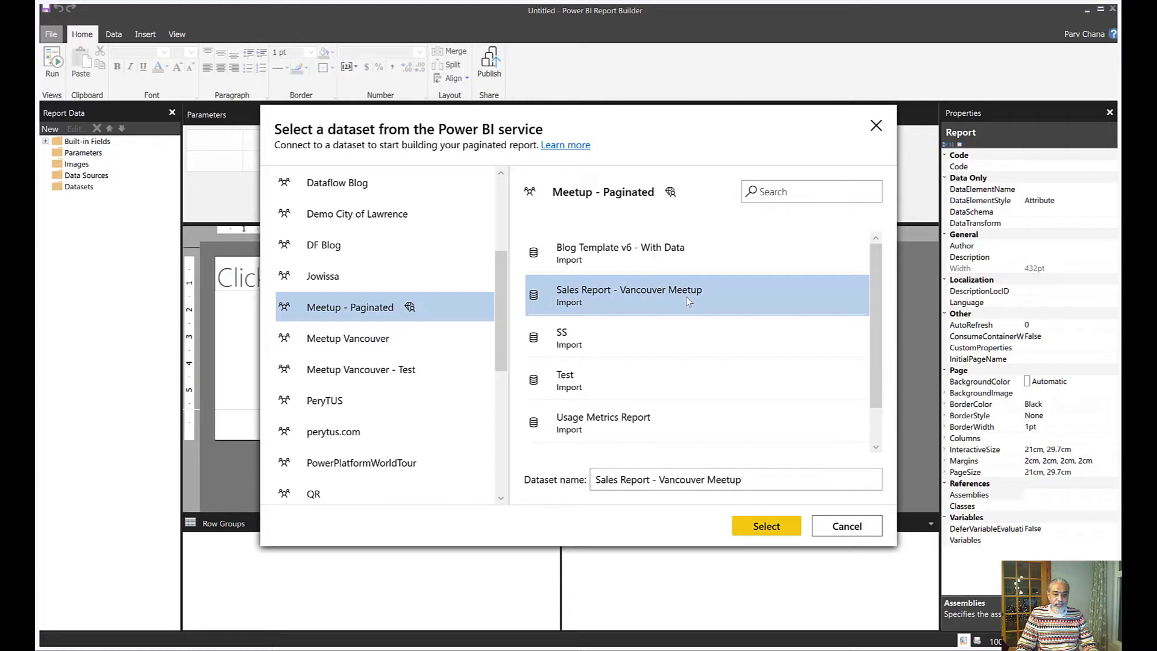
pyautogui.click(765, 526)
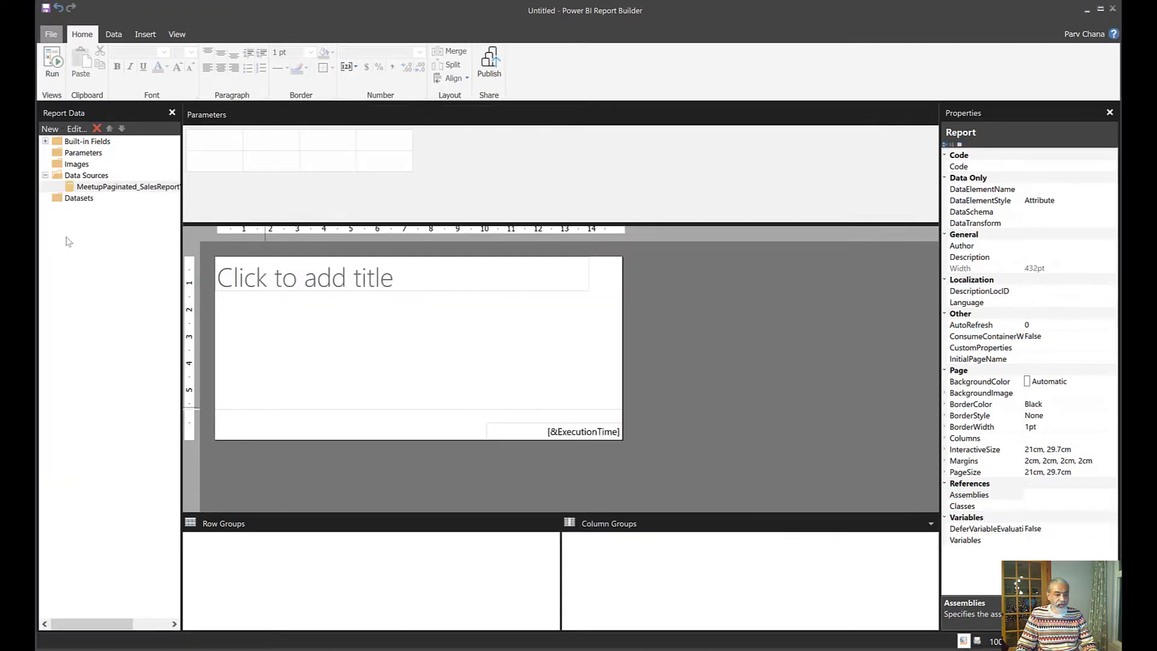
# - Add a dataset named SalesByCountry that uses the MeetupPaginated_SalesReportVancouverMeetup data source
pyautogui.click(87, 185)
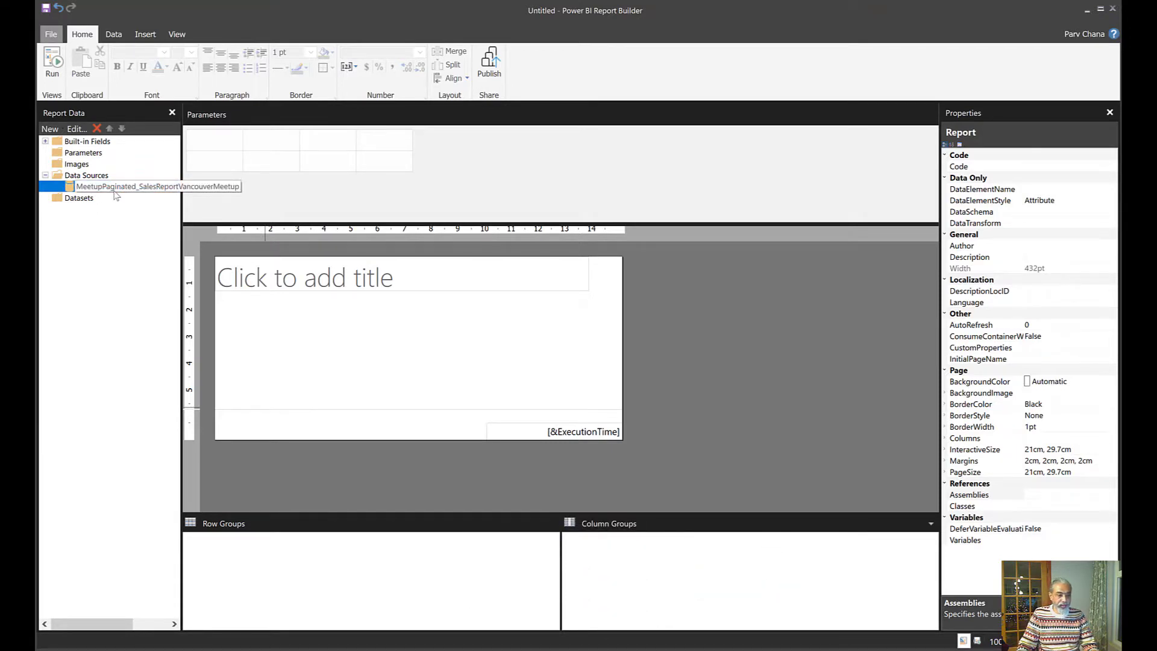
pyautogui.rightClick(85, 197)
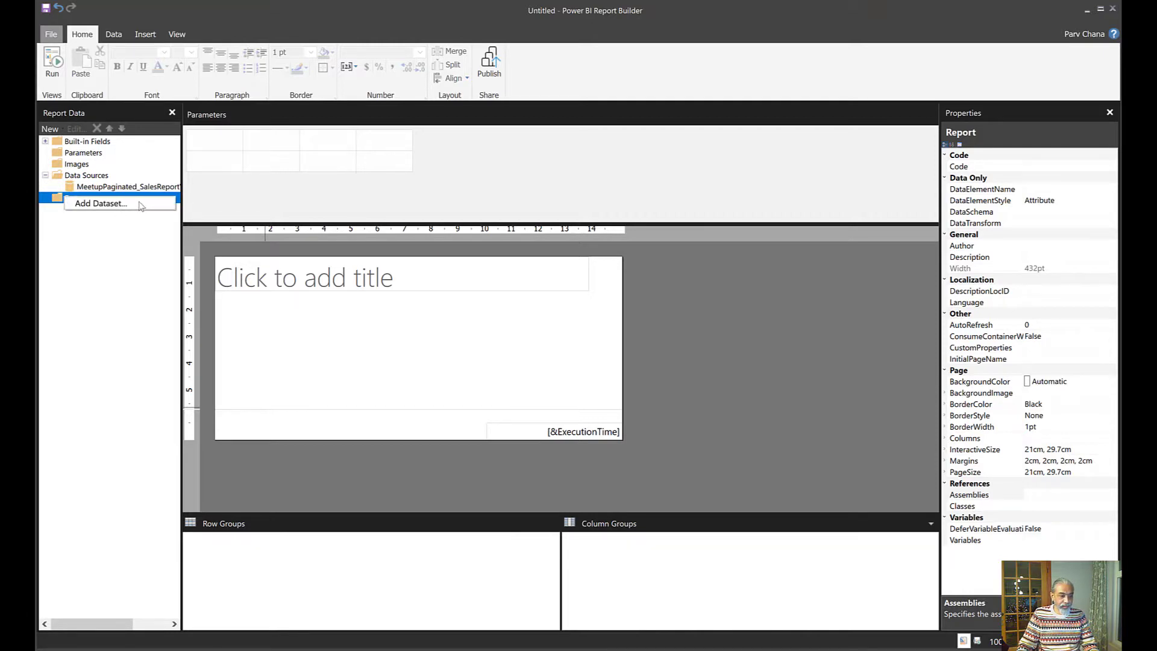
pyautogui.click(140, 206)
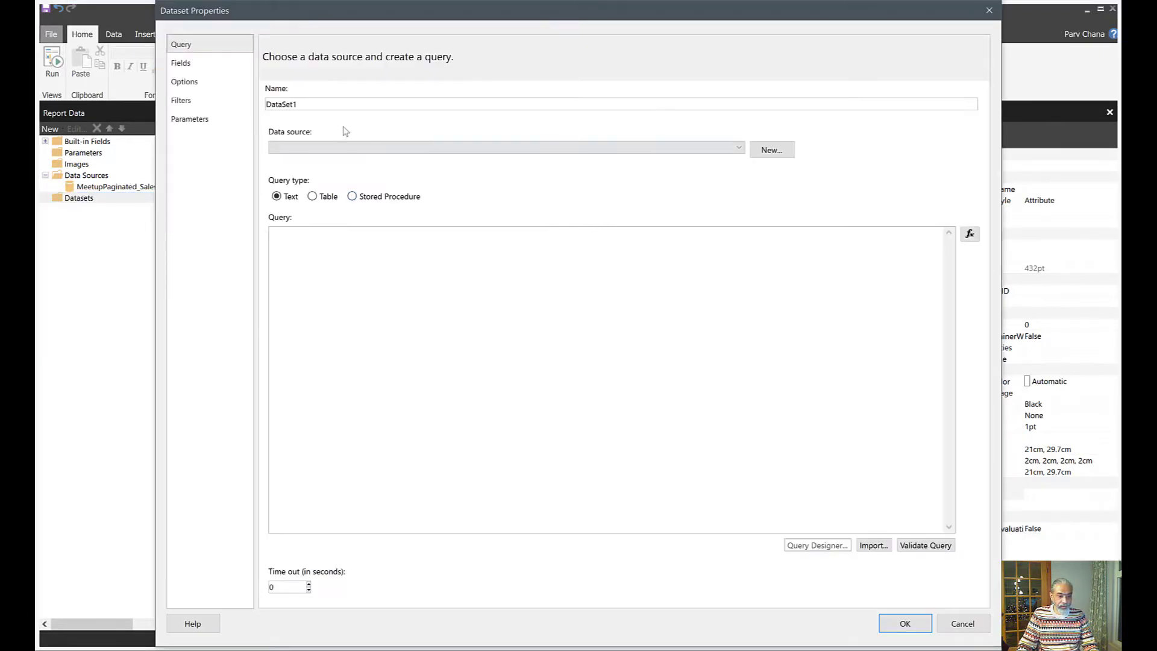
pyautogui.write('Sales')
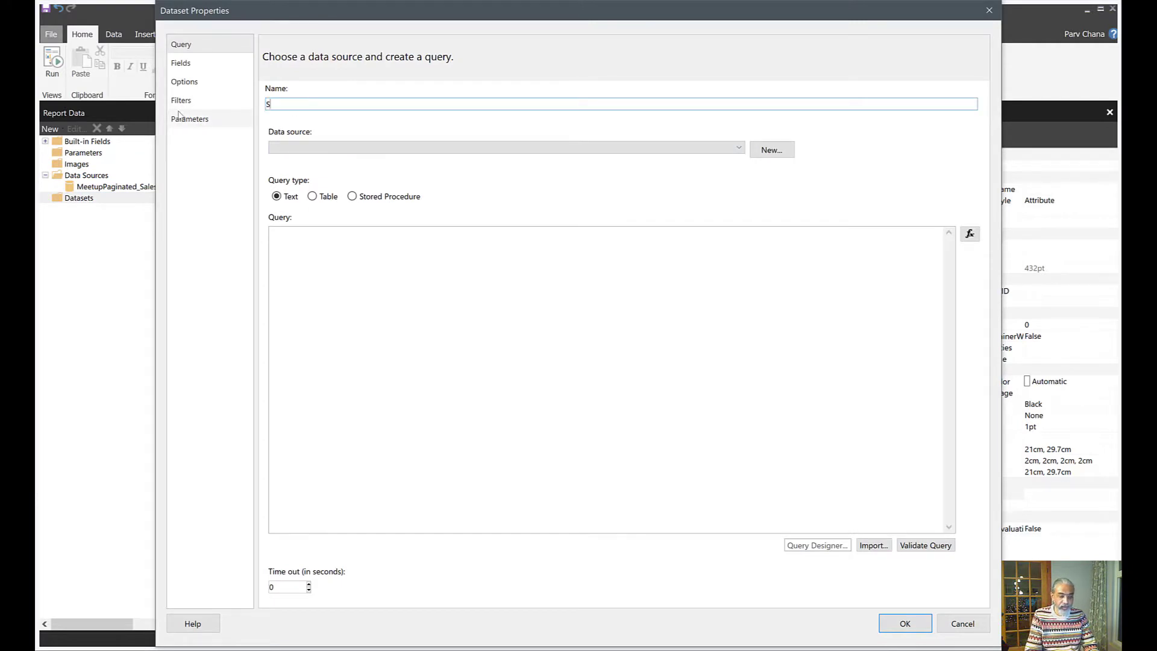
pyautogui.click(473, 148)
pyautogui.click(394, 160)
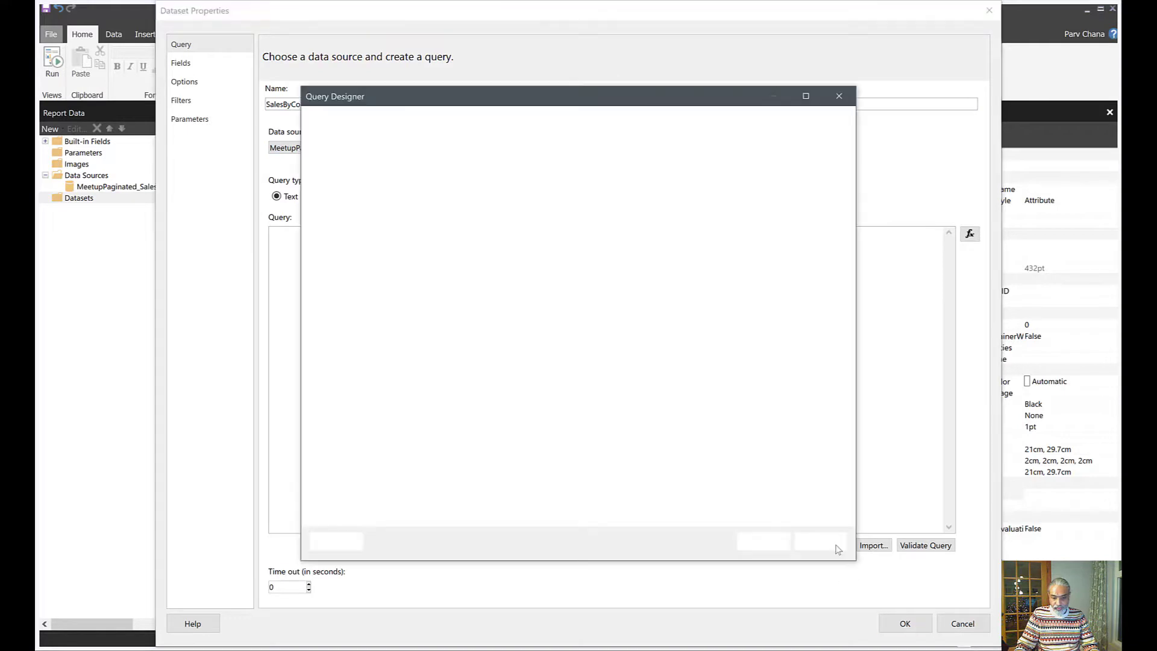
# - Design the dataset query with Country from DimGeography and the $ Sales measure, and execute it
pyautogui.click(839, 547)
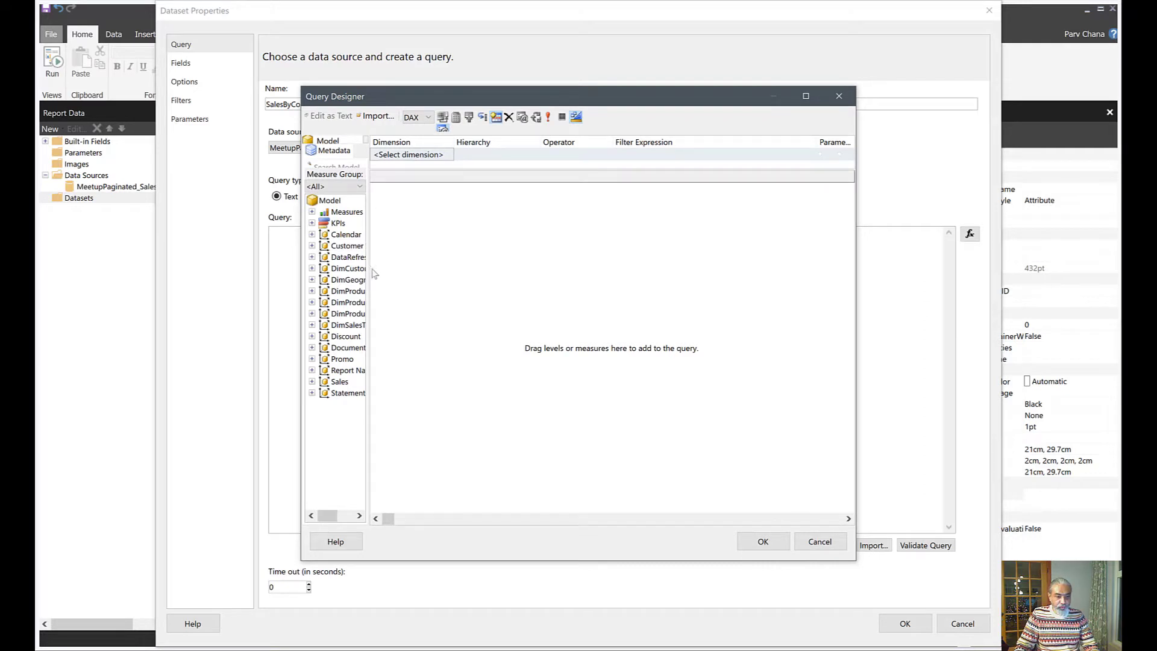
pyautogui.moveTo(369, 275); pyautogui.dragTo(487, 275)
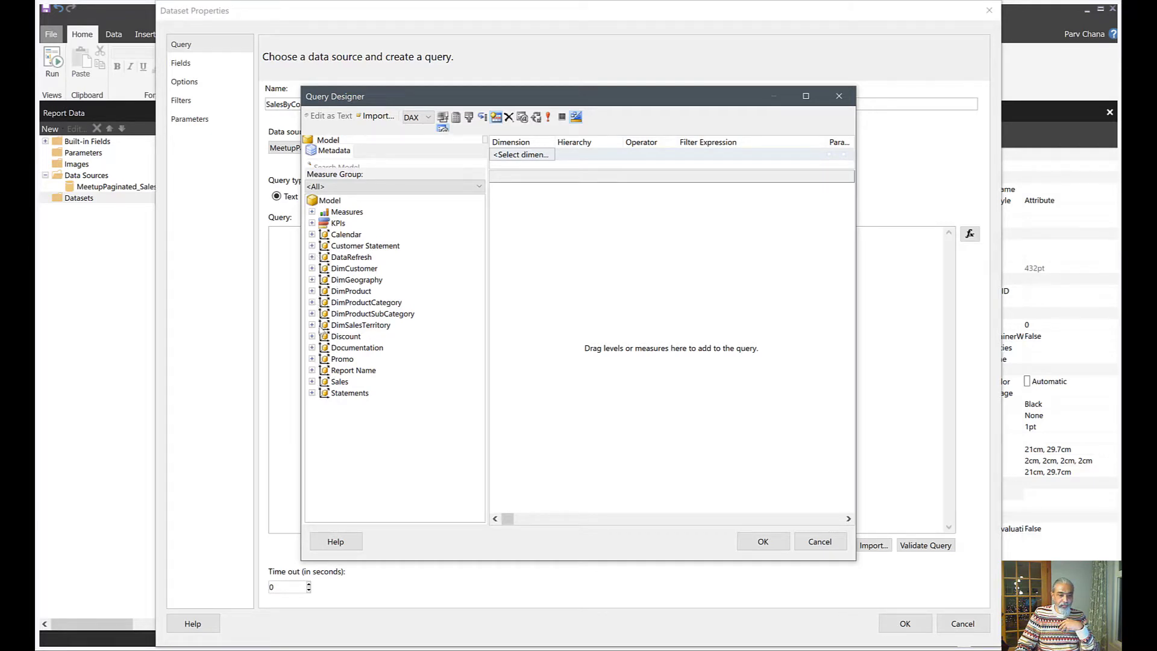
pyautogui.doubleClick(333, 280)
pyautogui.moveTo(354, 293); pyautogui.dragTo(637, 250)
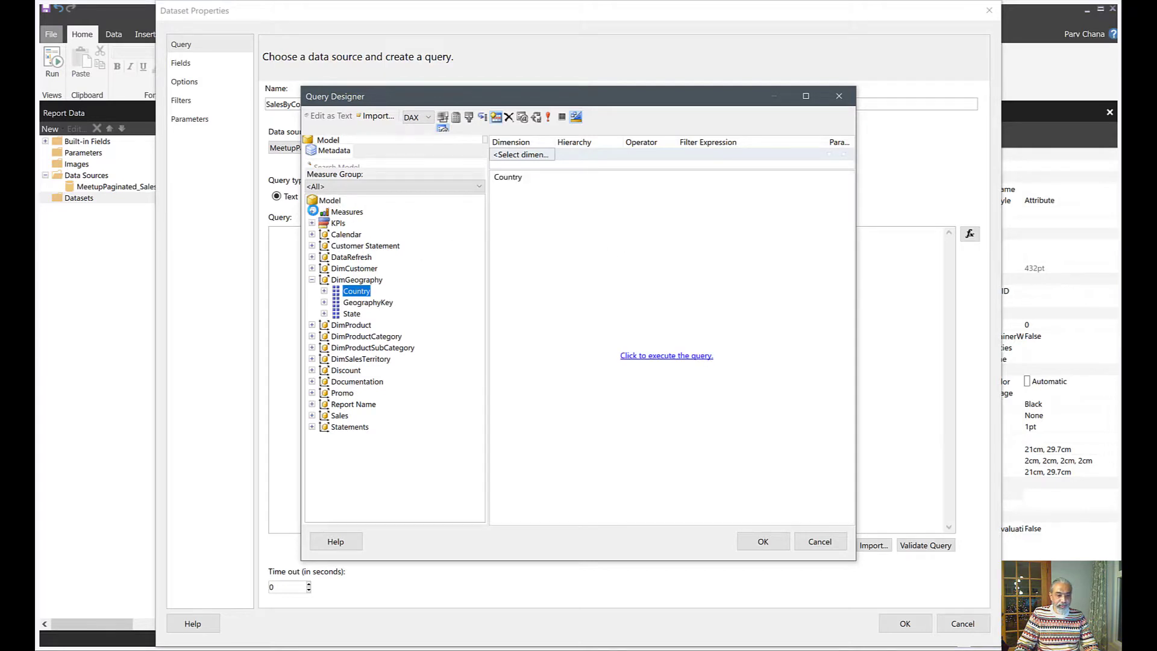
pyautogui.click(311, 212)
pyautogui.click(325, 223)
pyautogui.moveTo(367, 245); pyautogui.dragTo(679, 241)
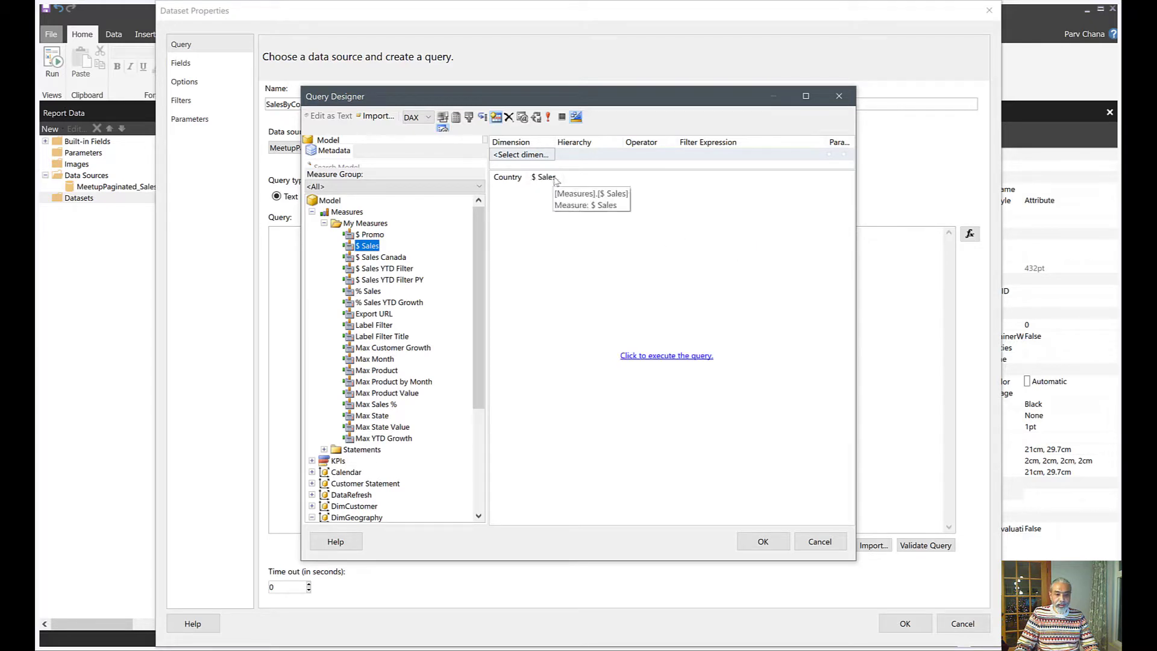
pyautogui.click(643, 356)
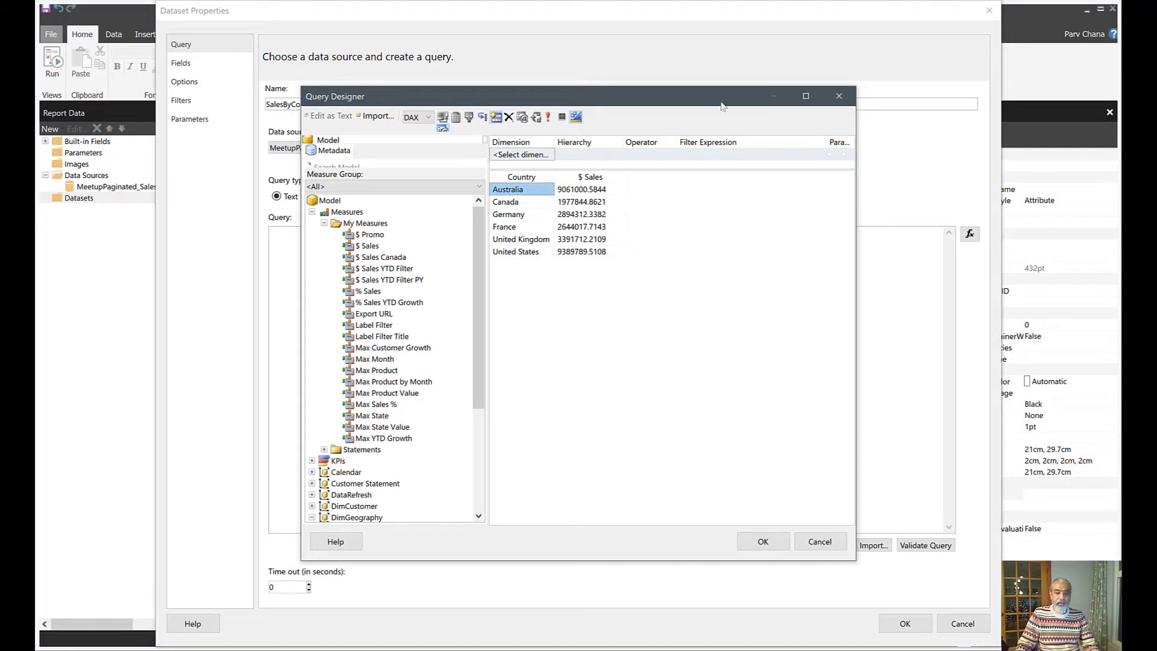
# - Enlarge the query designer and filter area, and add a Calendar Date filter with the Range (Inclusive) operator
pyautogui.moveTo(672, 102); pyautogui.dragTo(656, 66)
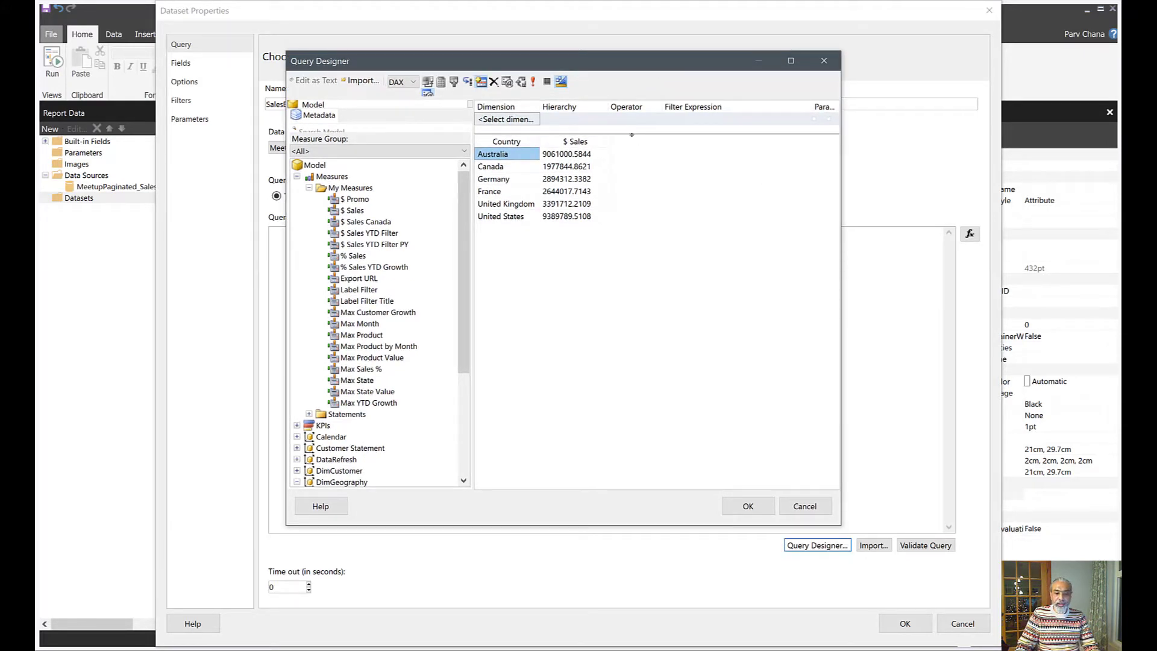
pyautogui.moveTo(632, 134); pyautogui.dragTo(632, 226)
pyautogui.moveTo(841, 165); pyautogui.dragTo(954, 165)
pyautogui.click(297, 176)
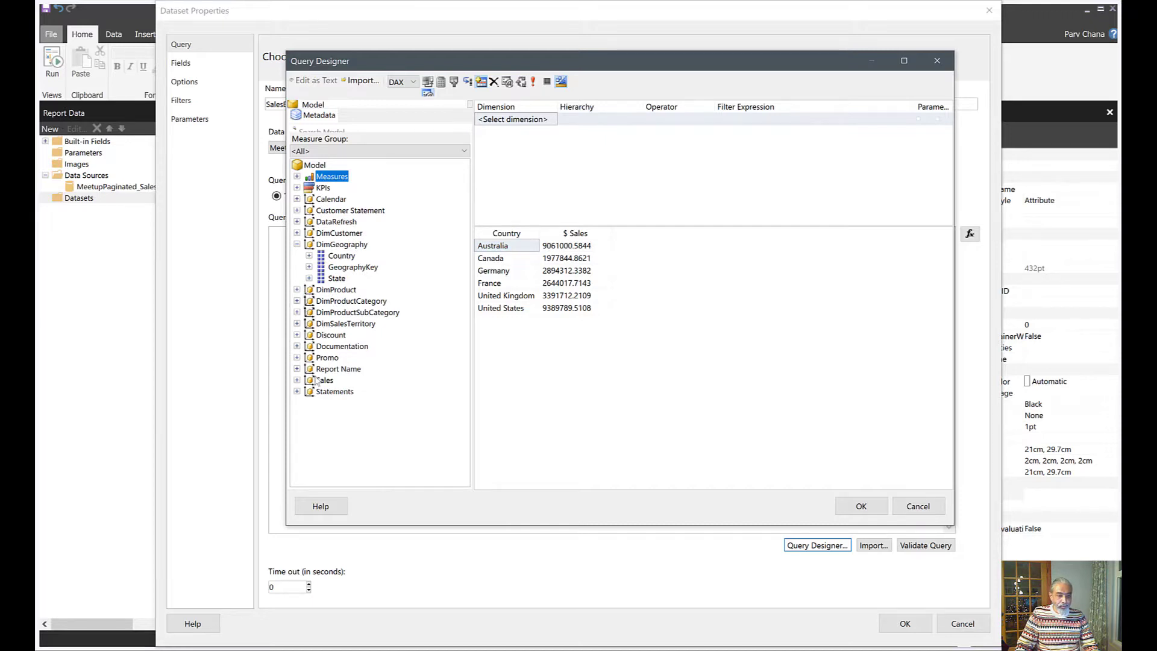
pyautogui.click(297, 199)
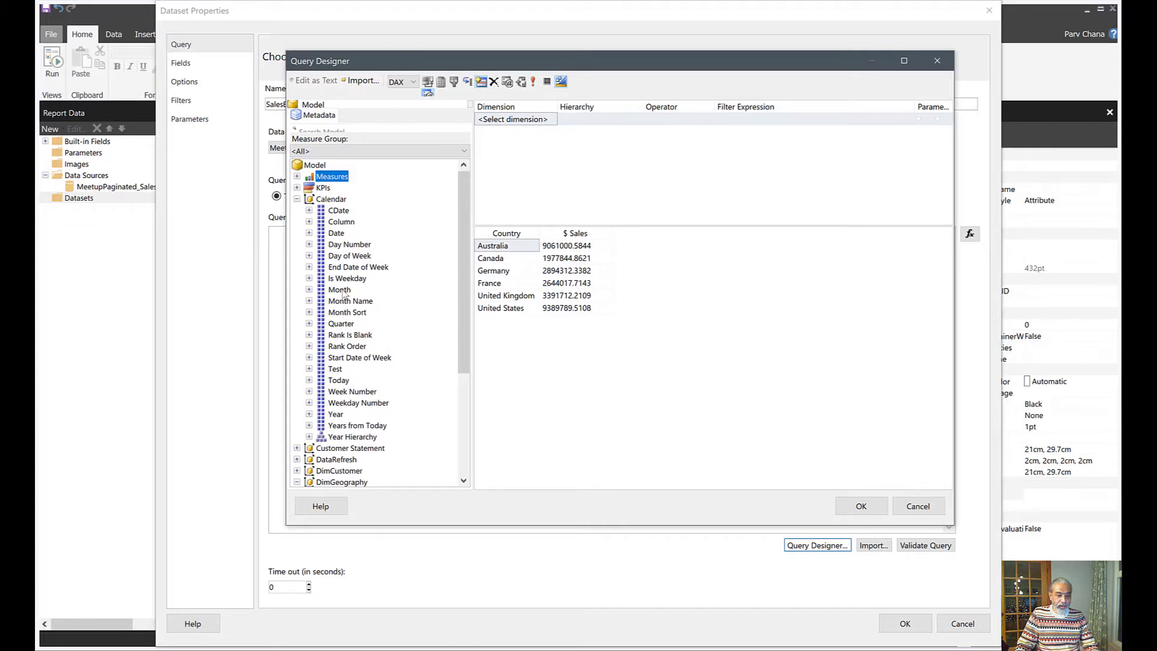
pyautogui.moveTo(336, 235); pyautogui.dragTo(526, 124)
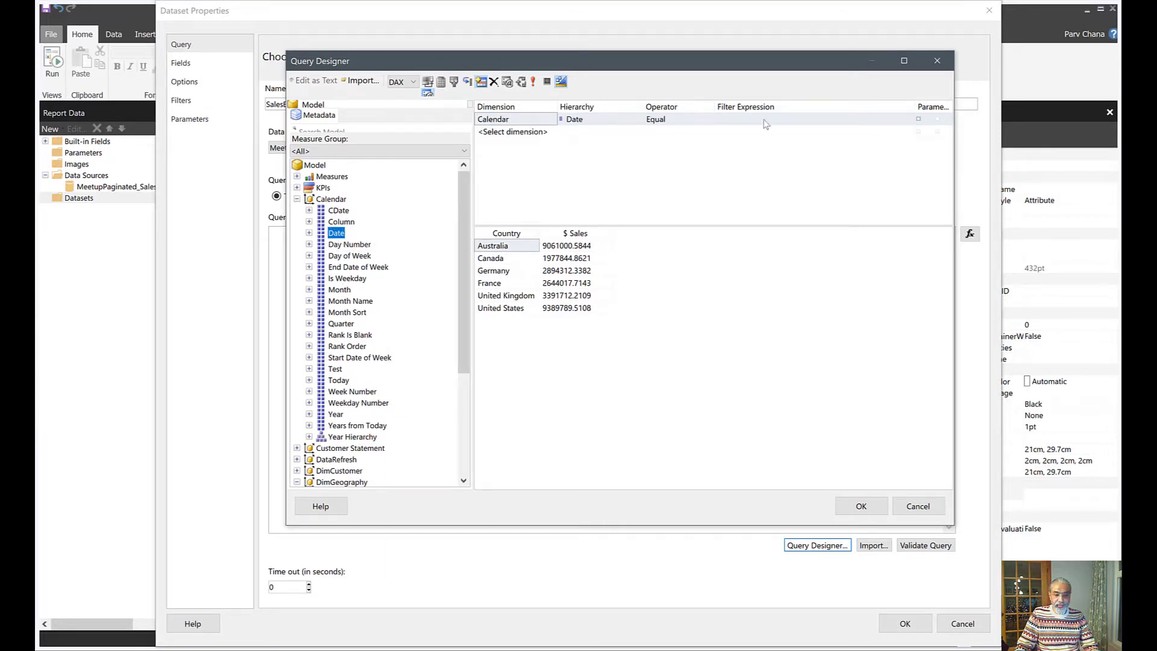
pyautogui.click(688, 121)
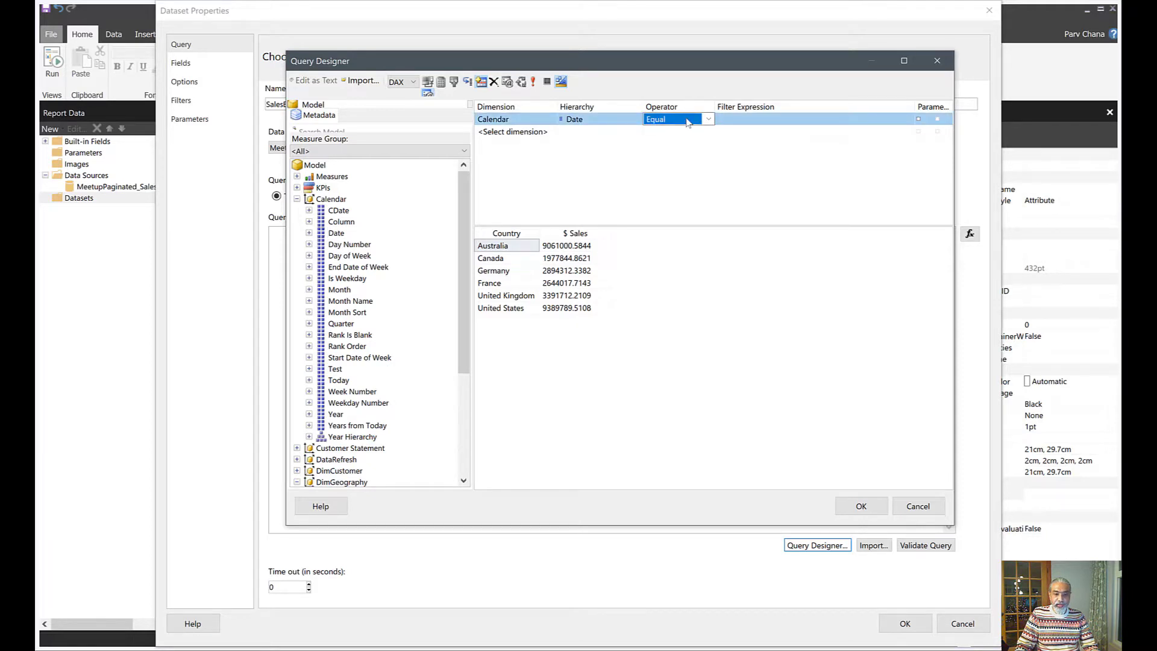
pyautogui.click(709, 119)
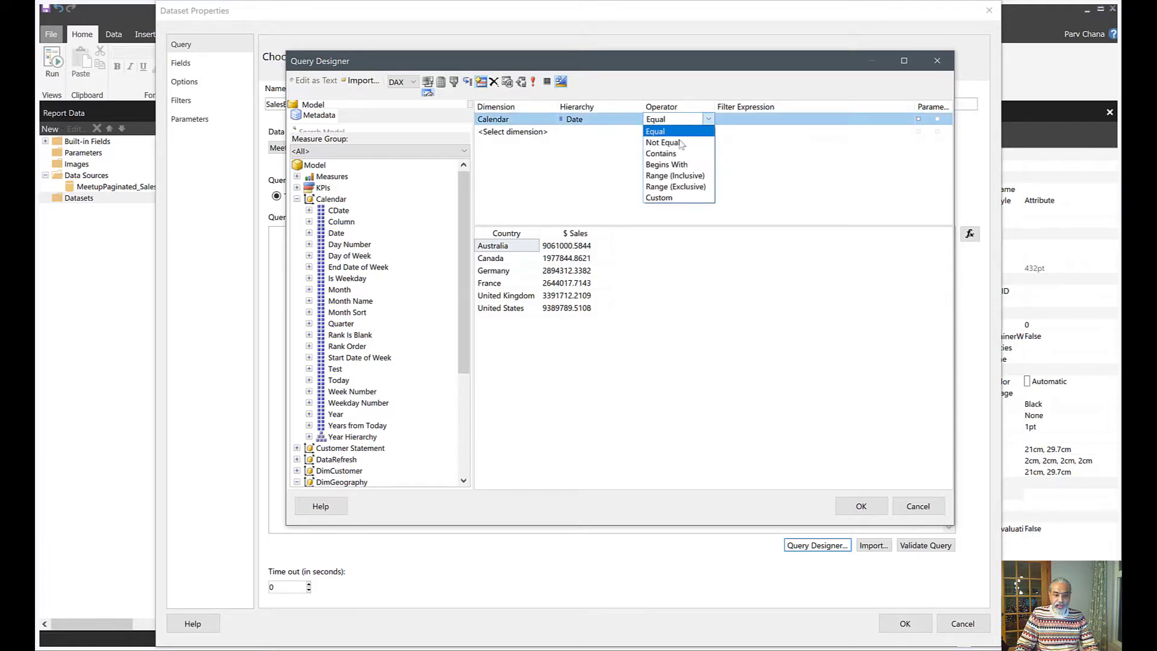
pyautogui.click(675, 176)
# - Make both ends of the Calendar Date range report parameters and accept the designed query
pyautogui.click(764, 120)
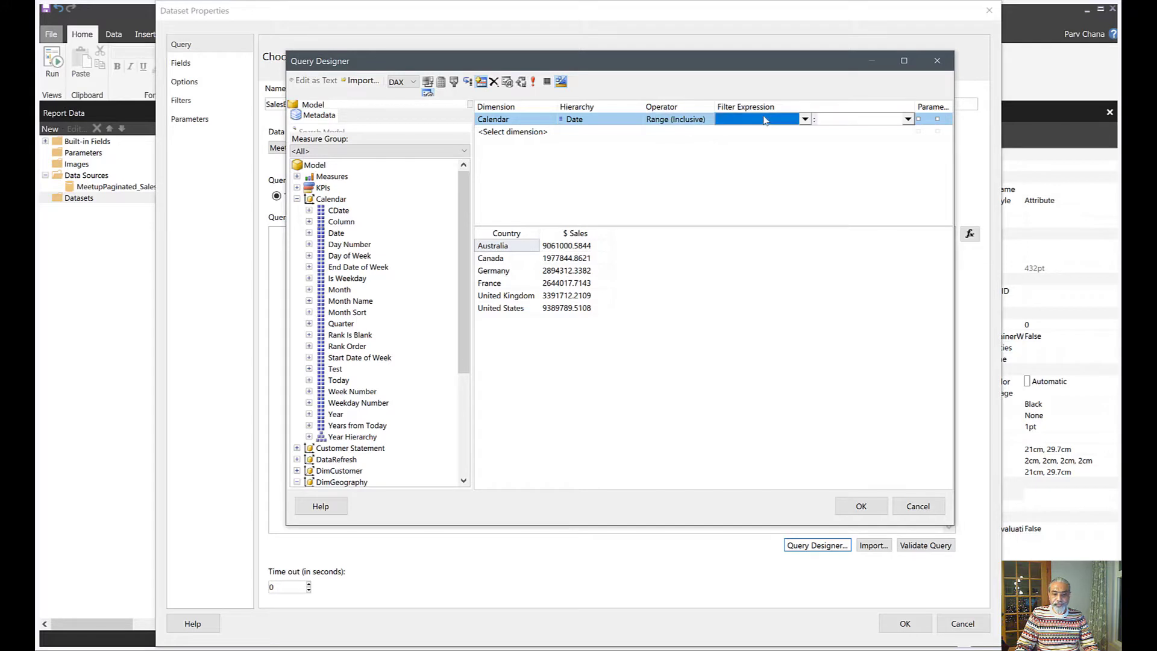
pyautogui.click(764, 120)
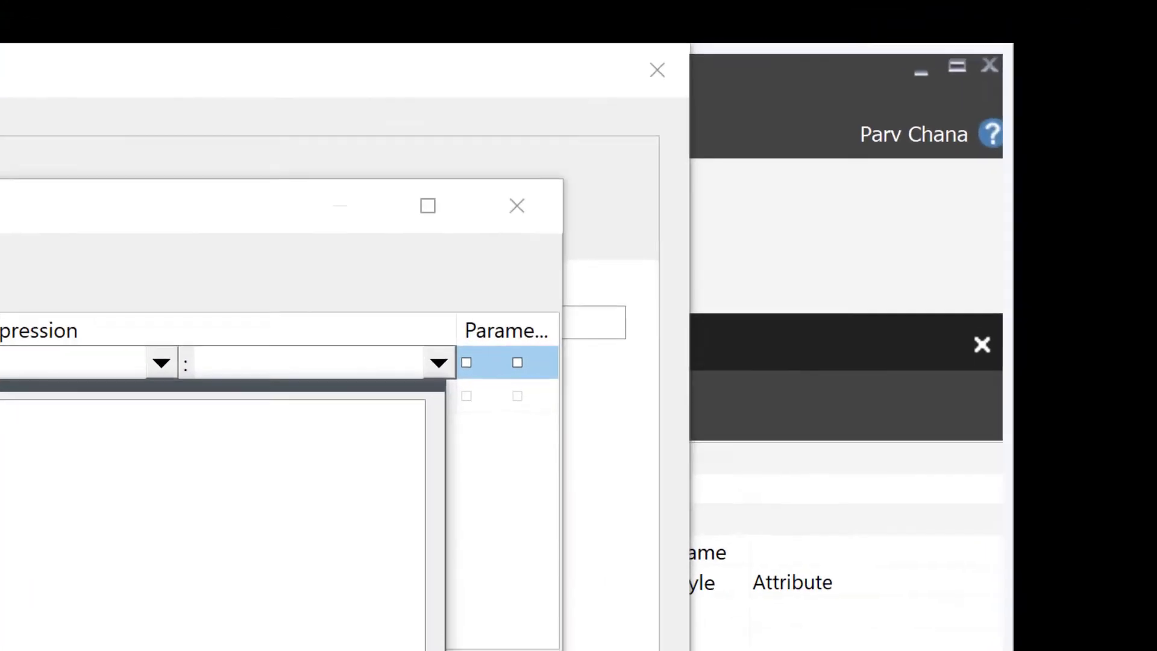
pyautogui.click(796, 434)
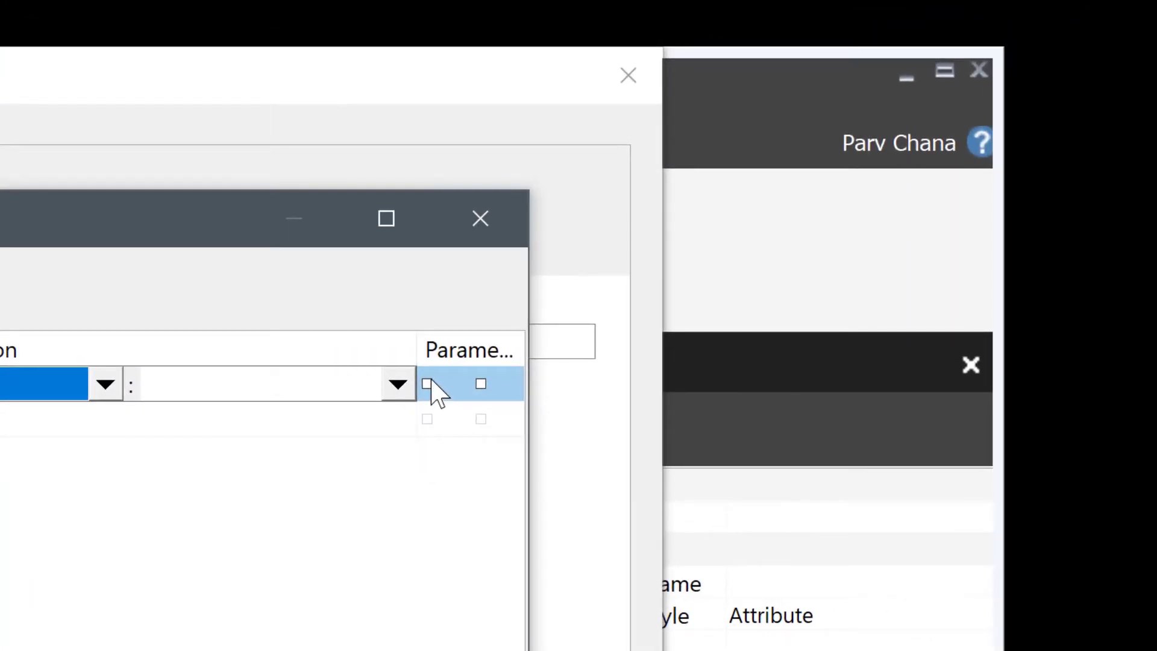
pyautogui.click(428, 383)
pyautogui.click(481, 386)
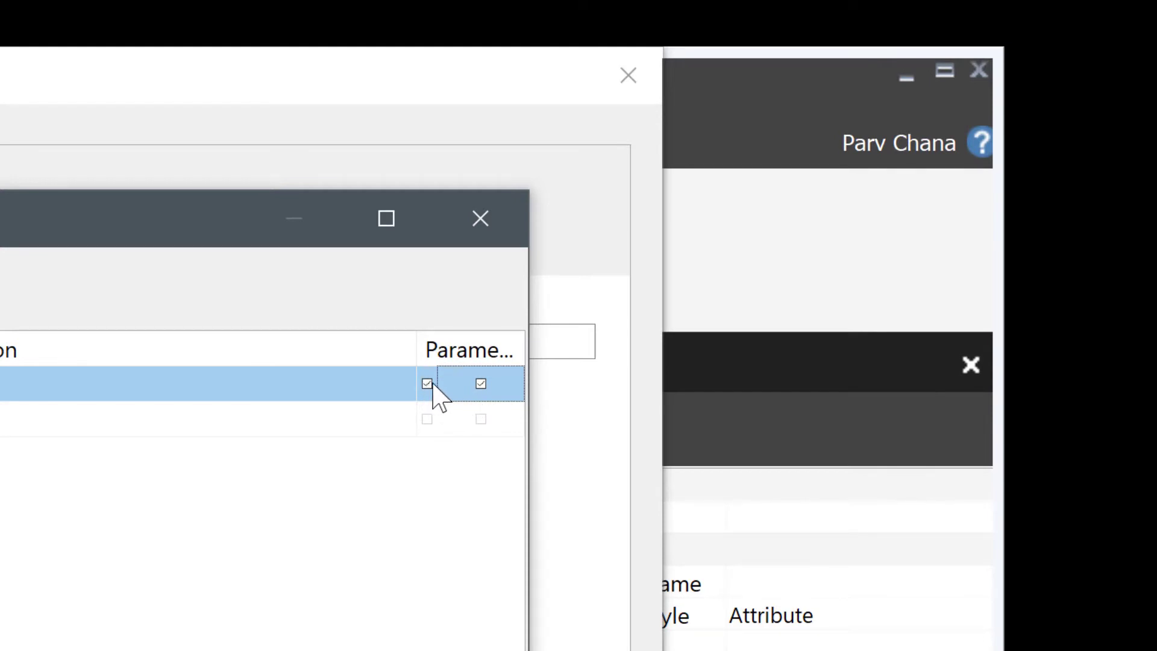
pyautogui.click(480, 385)
pyautogui.click(481, 385)
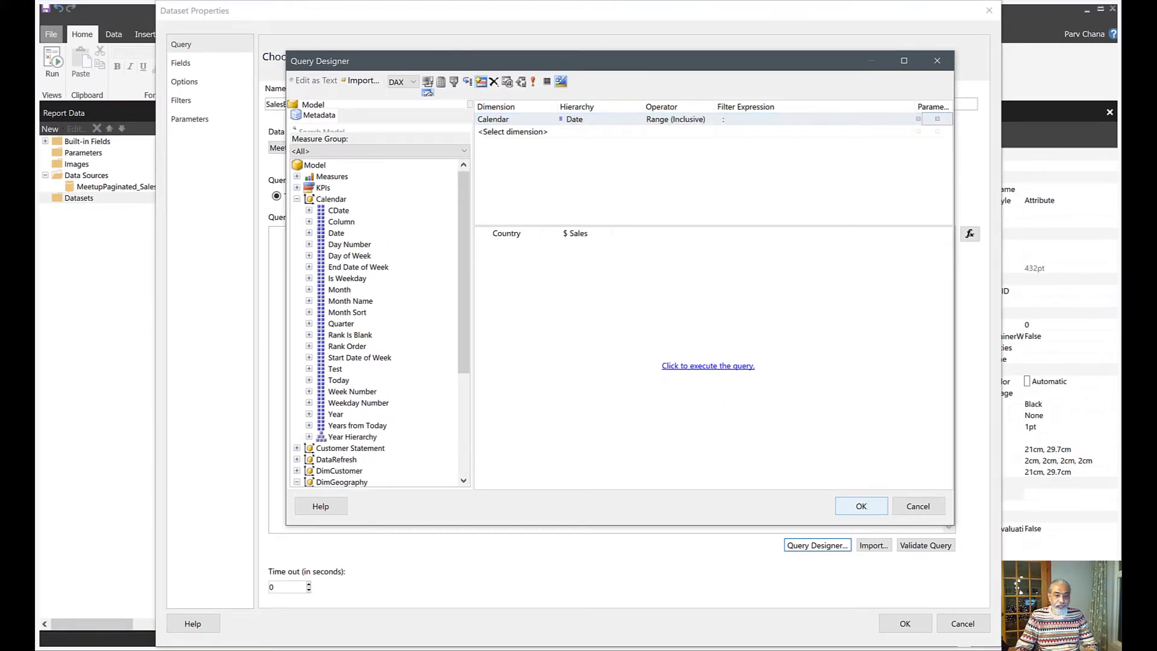
pyautogui.press('Escape')
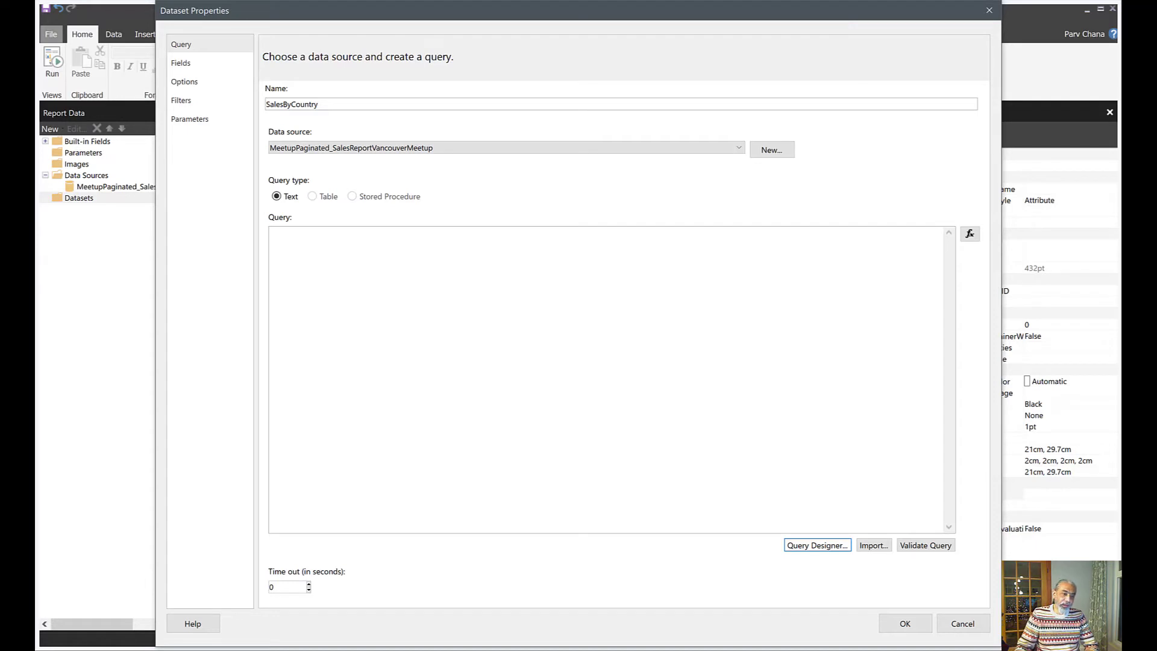
pyautogui.write('DEFINE VAR vFromCalendarDate1 = IF(PATHLENGTH(@FromCalendarDate) = 1, IF(@FromCalendarDate <> "", @FromCalendarDate, BLANK()), IF(PATHITEM(@FromCalendarDate, 2) <> "", PATHITEM(@FromCalendarDate, 2), BLANK())) VAR vFromCalendarDate1ALL = PATHLENGTH(@FromCalendarDate) > 1 && PATHITEM(@FromCalendarDate, 1, 1) < 1 VAR vToCalendarDate1 = IF(PATHLENGTH(@ToCalendarDate) = 1, IF(@ToCalendarDate <> "", @ToCalendarDate, BLANK()), IF(PATHITEM(@ToCalendarDate, 2) <> "", PATHITEM(@ToCalendarDate, 2), BLANK())) VAR vToCalendarDate1ALL = PATHLENGTH(@ToCalendarDate) > 1 && PATHITEM(@ToCalendarDate, 1, 1) < 1 EVALUATE SUMMARIZECOLUMNS(\'DimGeography\'[Country], FILTER(VALUES(\'Calendar\'[Date]), (vFromCalendarDate1ALL || \'Calendar\'[Date] >= DATEVALUE(vFromCalendarDate1) + TIMEVALUE(vFromCalendarDate1)) && (vToCalendarDate1ALL || \'Calendar\'[Date] <= DATEVALUE(vToCalendarDate1) + TIMEVALUE(vToCalendarDate1))), "$ Sales", [$ Sales])')
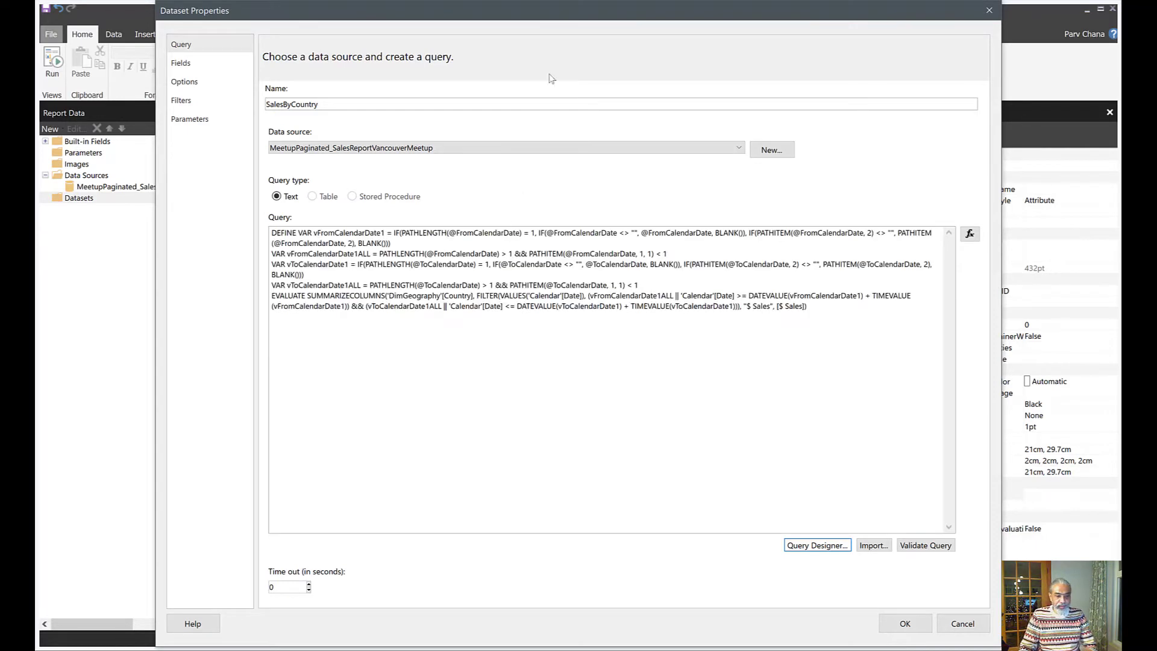
# - Review the generated DAX query, save the SalesByCountry dataset and expand the report's Parameters folder
pyautogui.moveTo(864, 313); pyautogui.dragTo(281, 227)
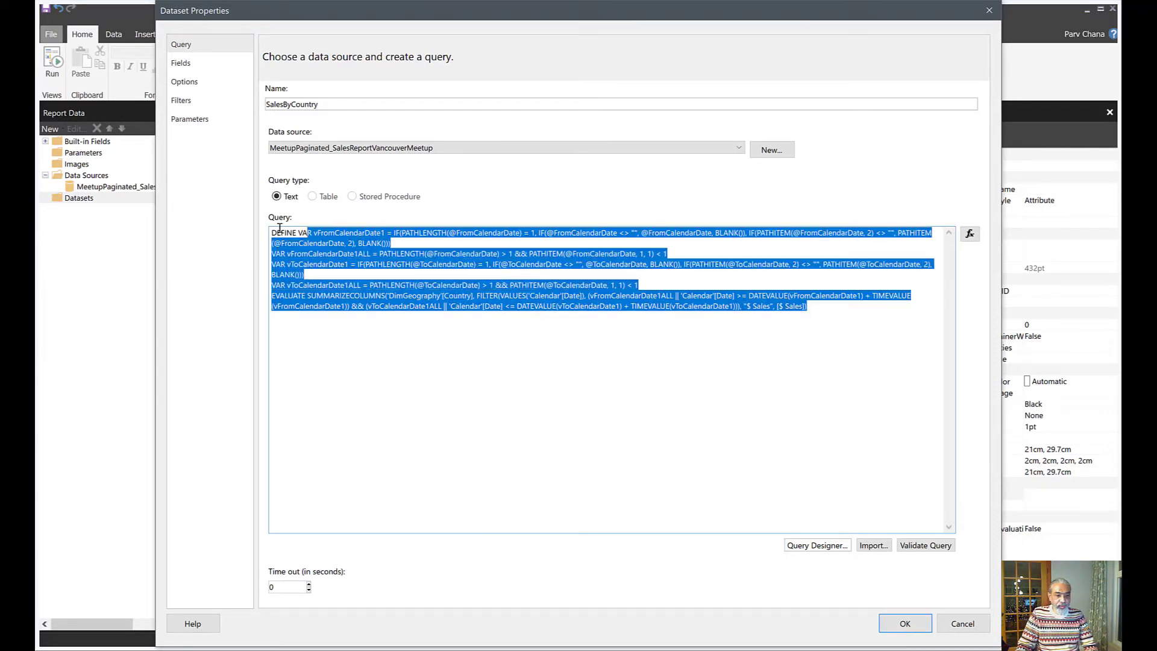
pyautogui.click(627, 375)
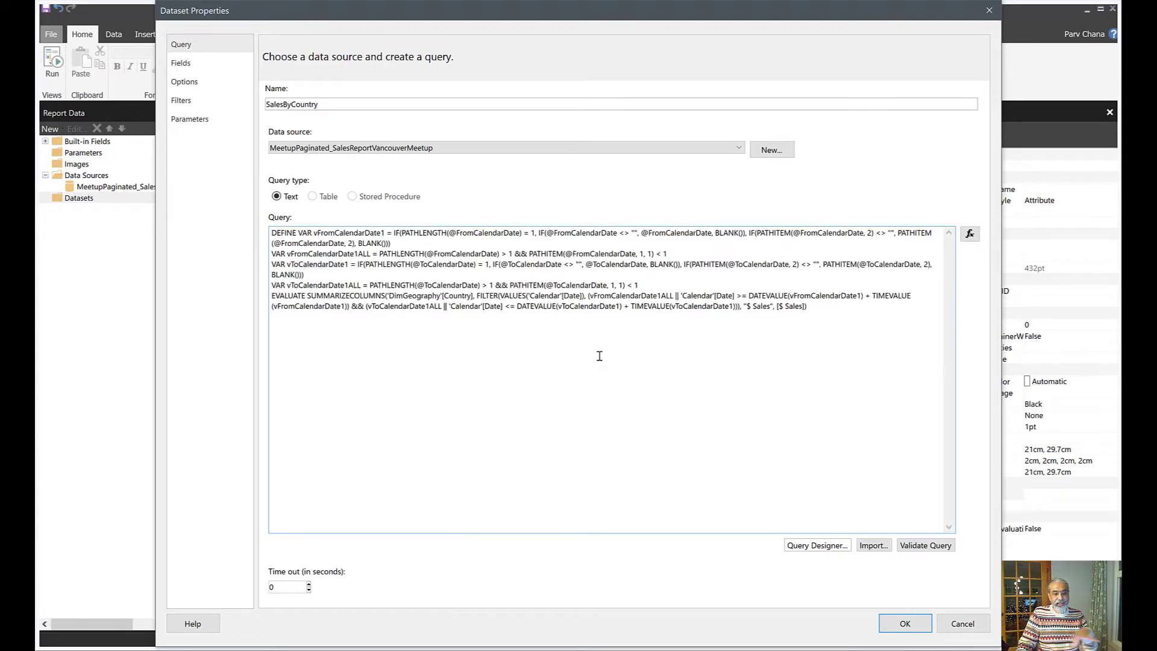
pyautogui.click(897, 627)
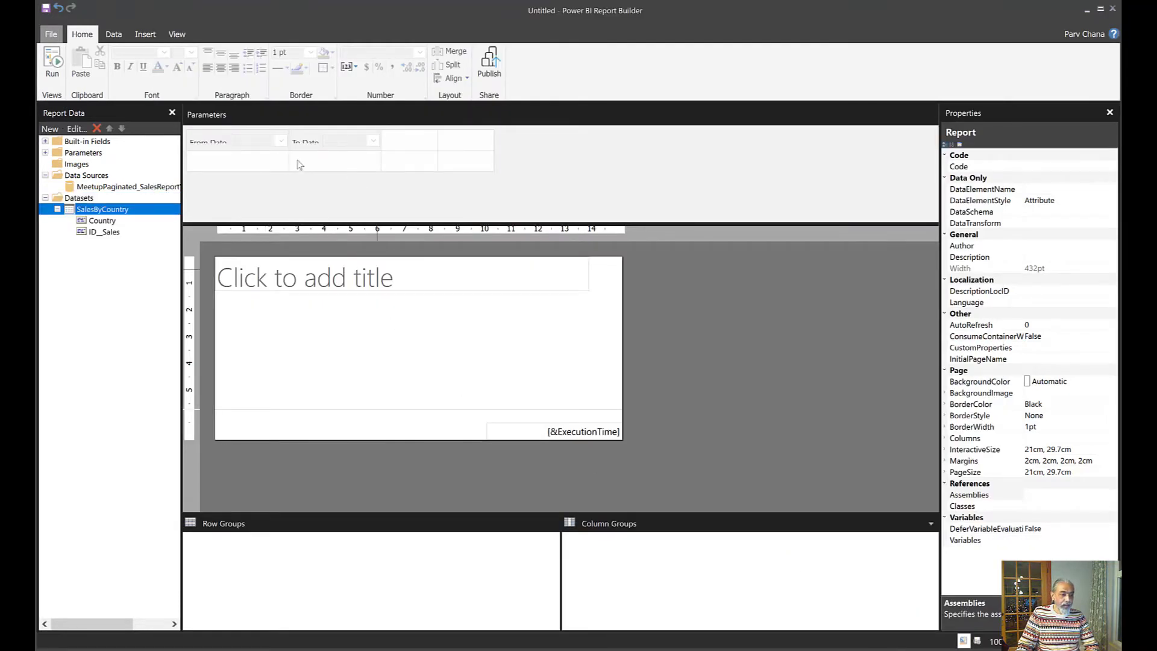
pyautogui.click(46, 153)
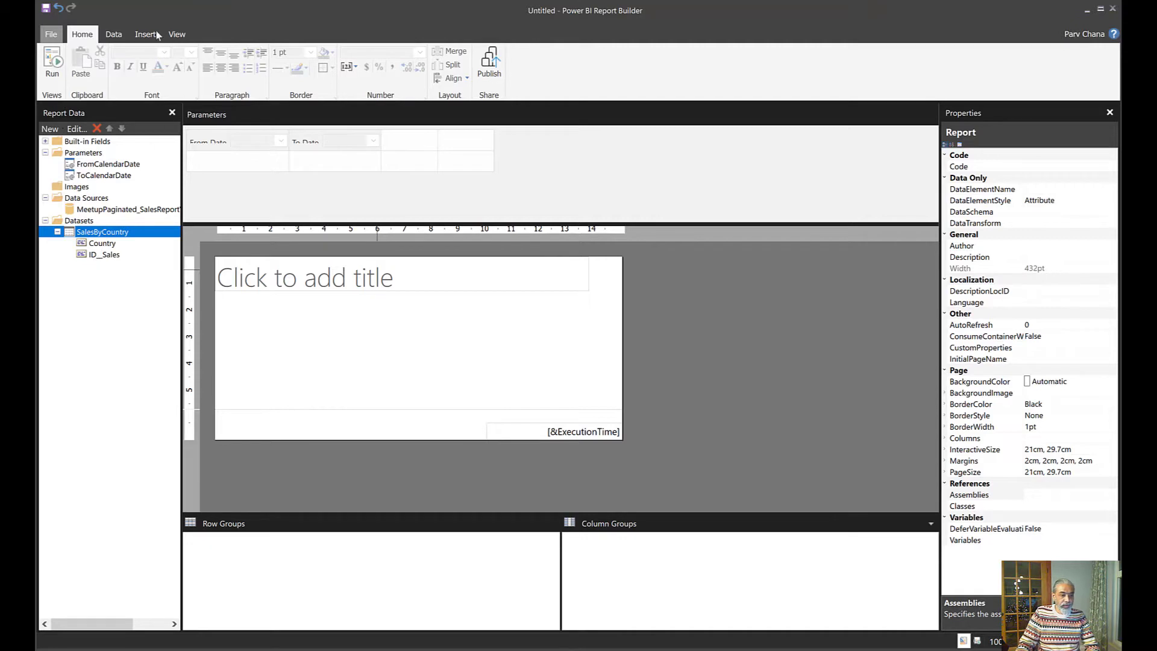
pyautogui.click(113, 34)
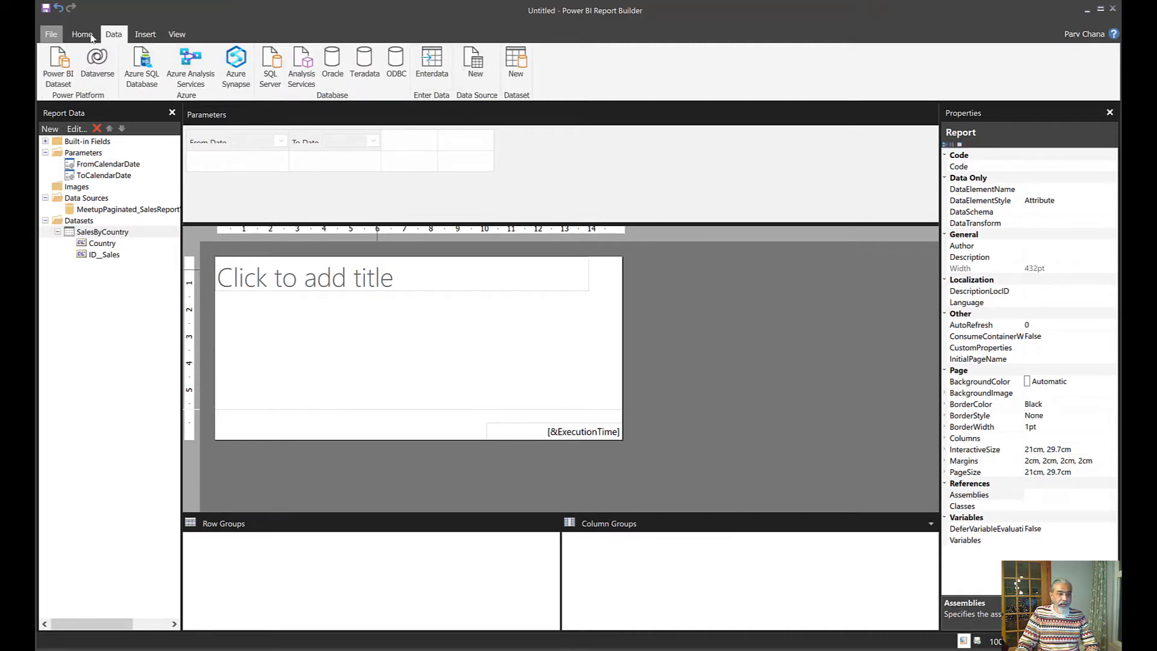
# - Insert a table below the title placeholder and put the Country and ID__Sales fields in its first two columns
pyautogui.click(145, 35)
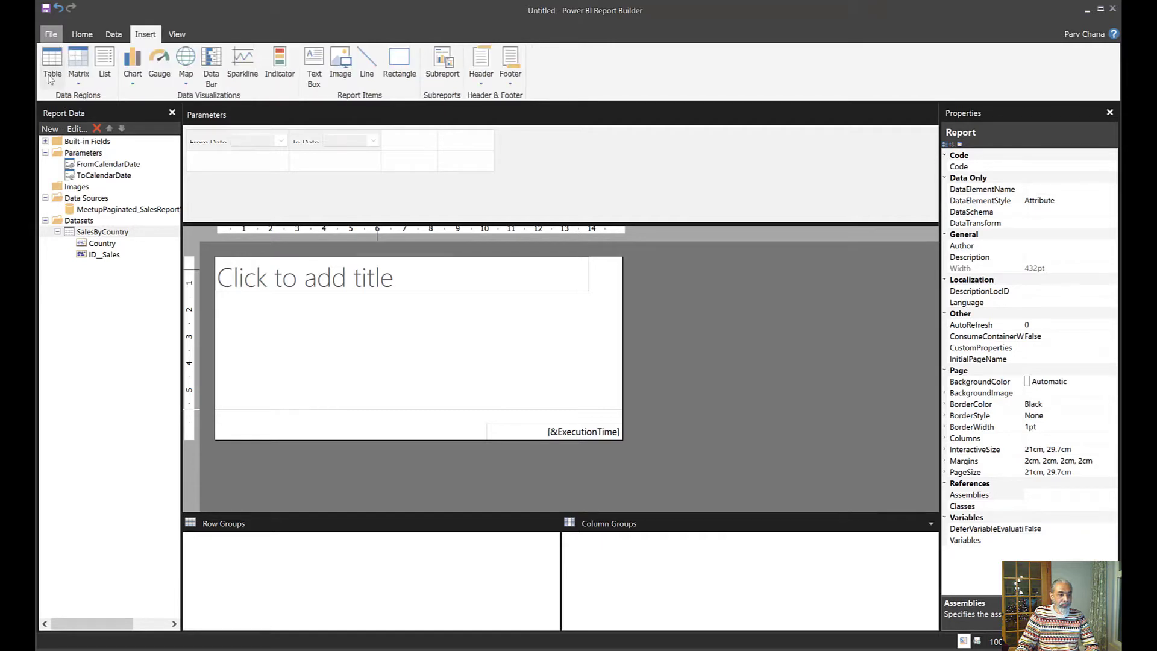
pyautogui.click(51, 79)
pyautogui.click(77, 109)
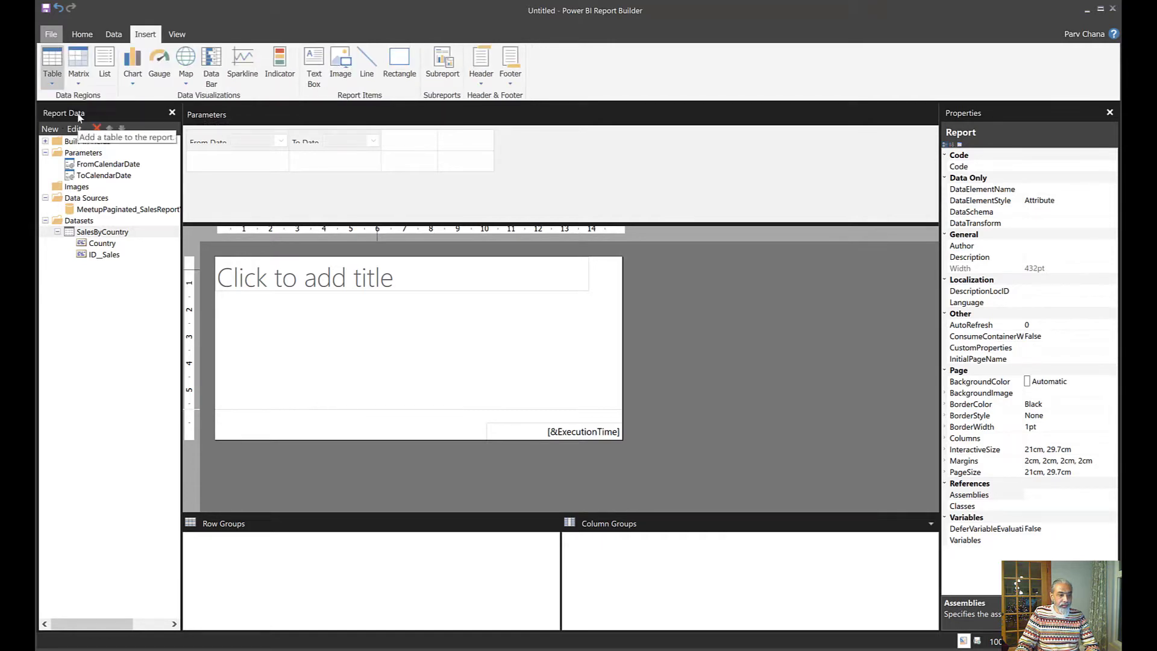
pyautogui.click(232, 308)
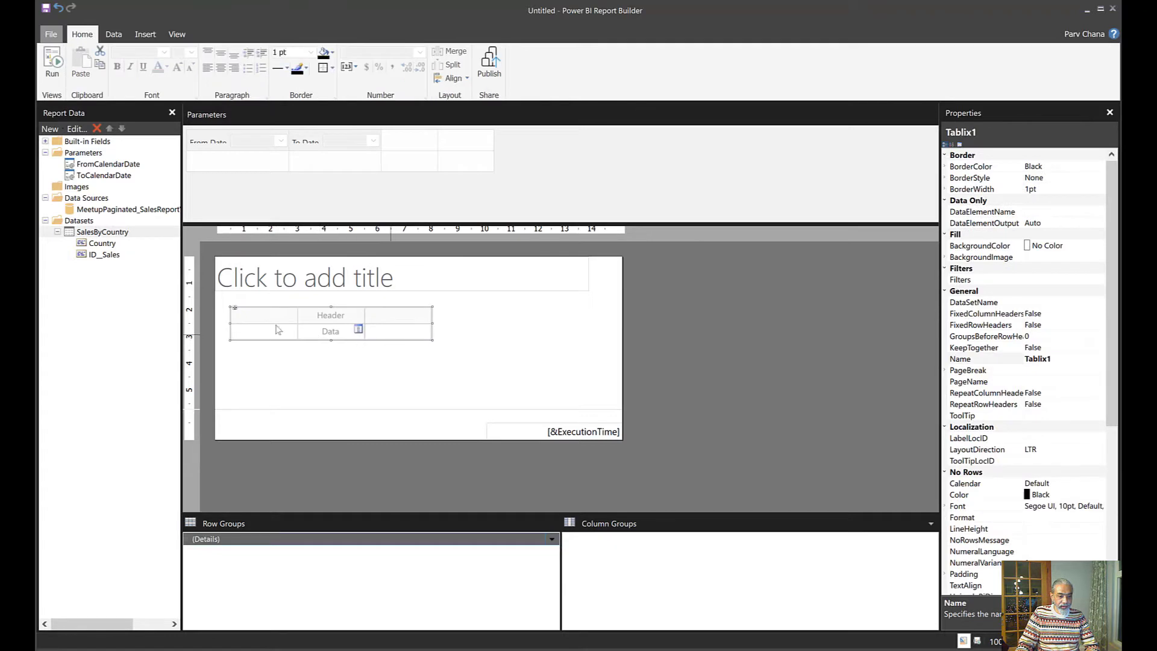
pyautogui.click(258, 327)
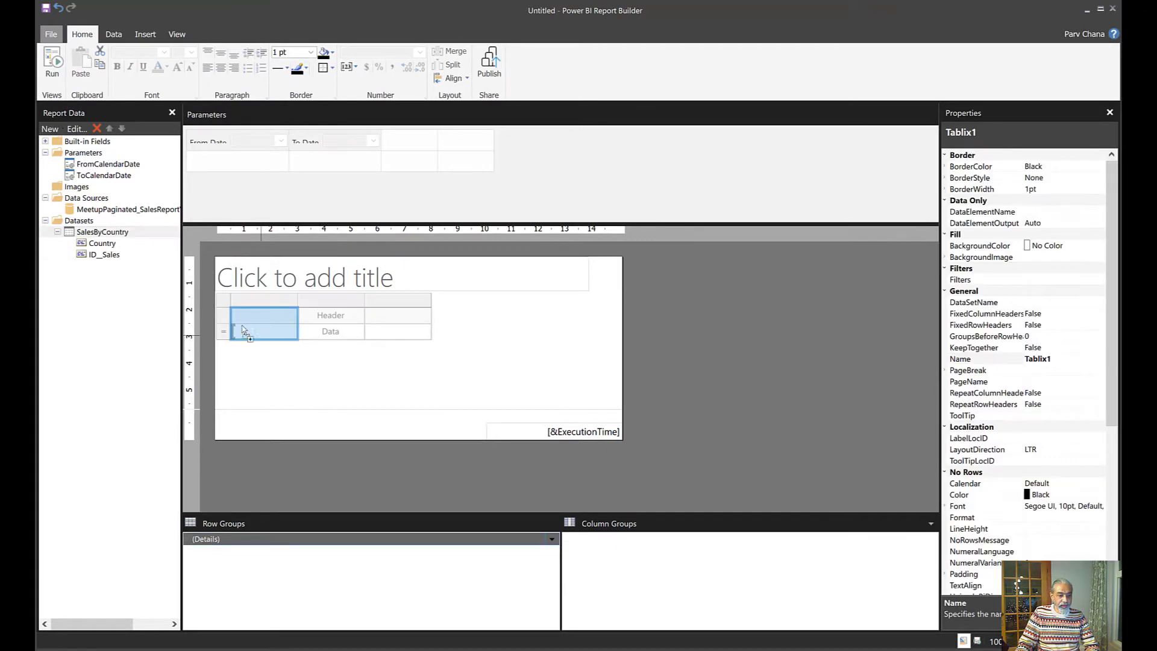
pyautogui.moveTo(243, 329); pyautogui.dragTo(243, 330)
pyautogui.moveTo(103, 254); pyautogui.dragTo(334, 336)
# - Change the sales column's header text to "$ Sales"
pyautogui.click(340, 315)
pyautogui.doubleClick(340, 315)
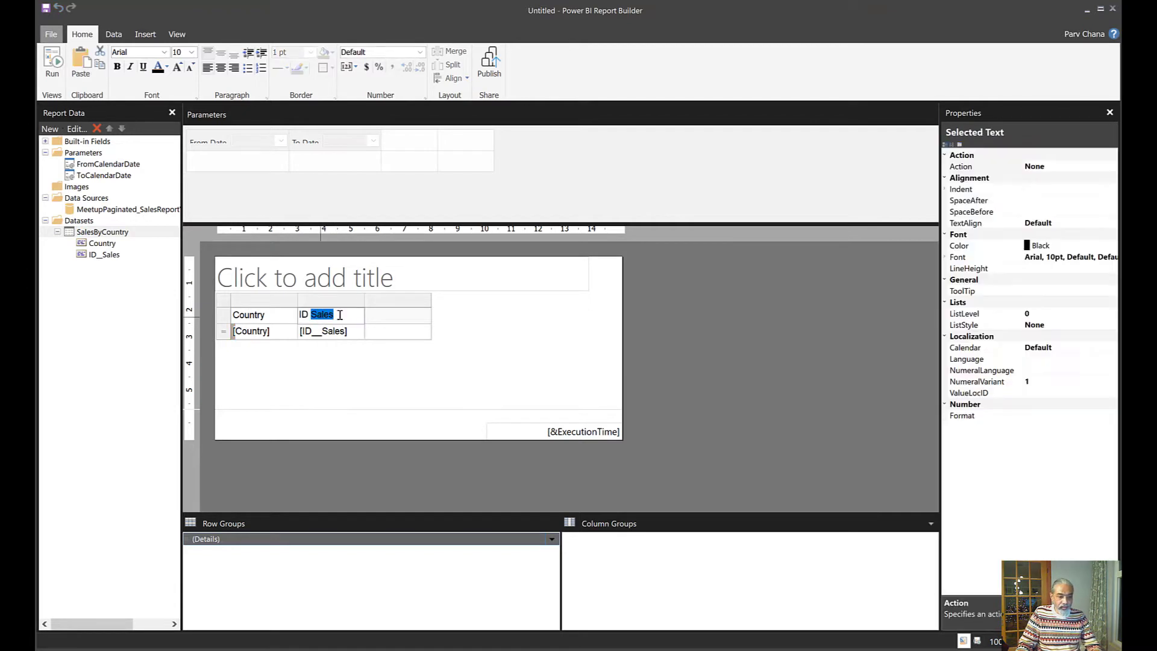
pyautogui.press('BackSpace')
pyautogui.press('BackSpace')
pyautogui.press('BackSpace')
pyautogui.press('BackSpace')
pyautogui.write('$ S')
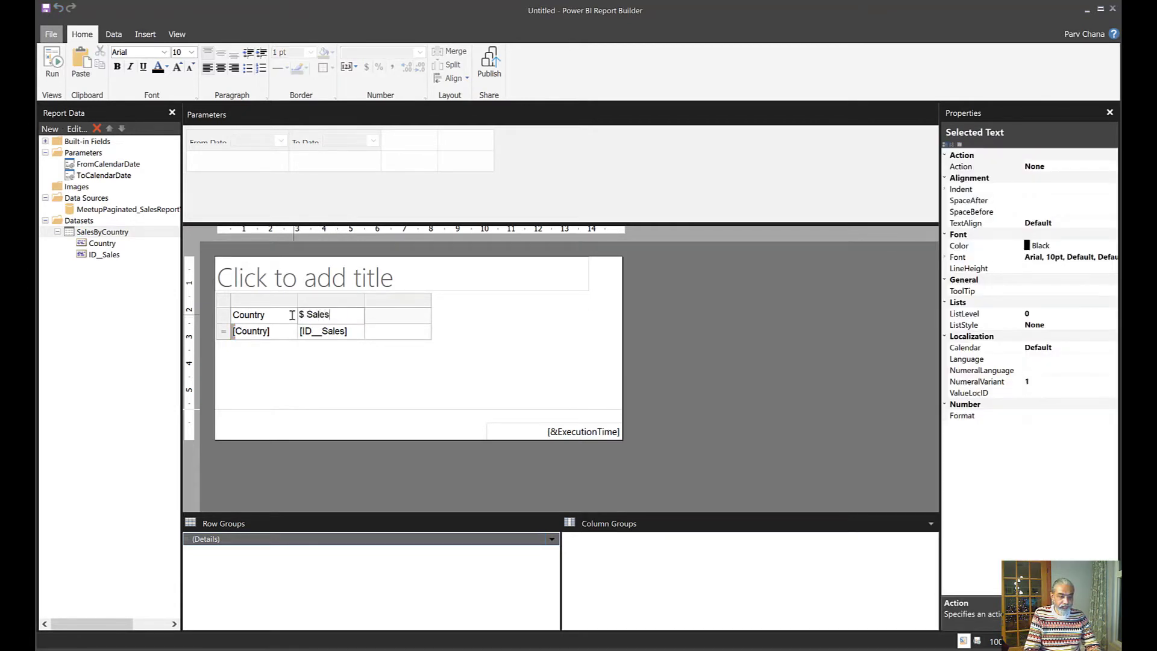
# - Right-align the $ Sales column and format it as currency with a thousands separator and two decimals
pyautogui.click(331, 300)
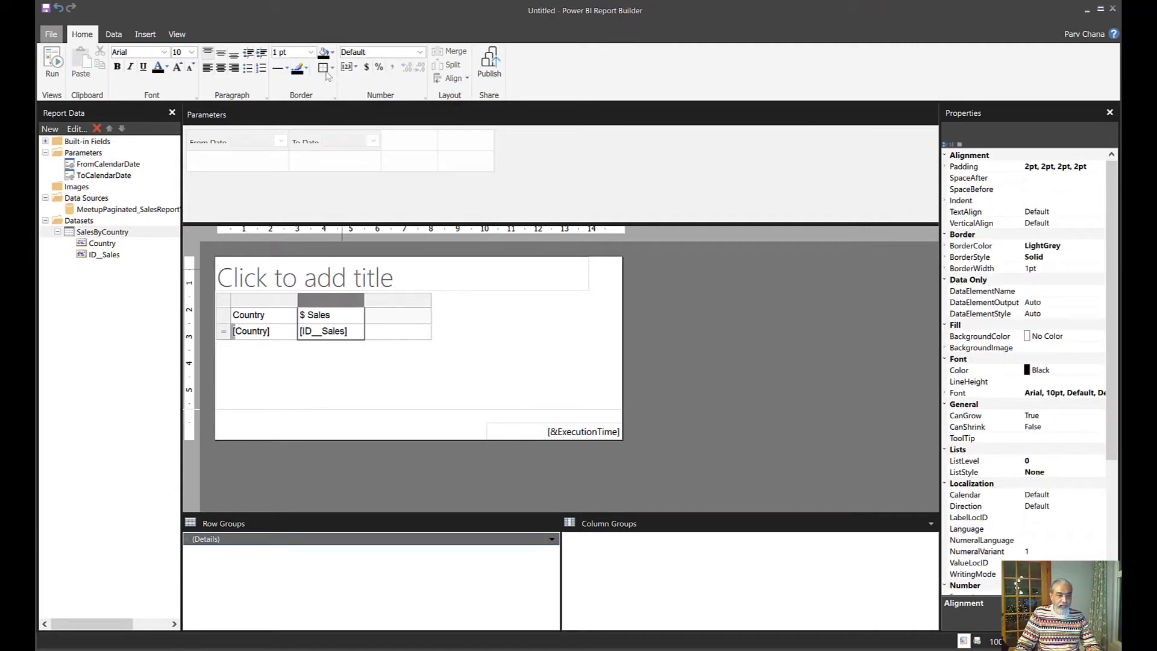
pyautogui.click(235, 69)
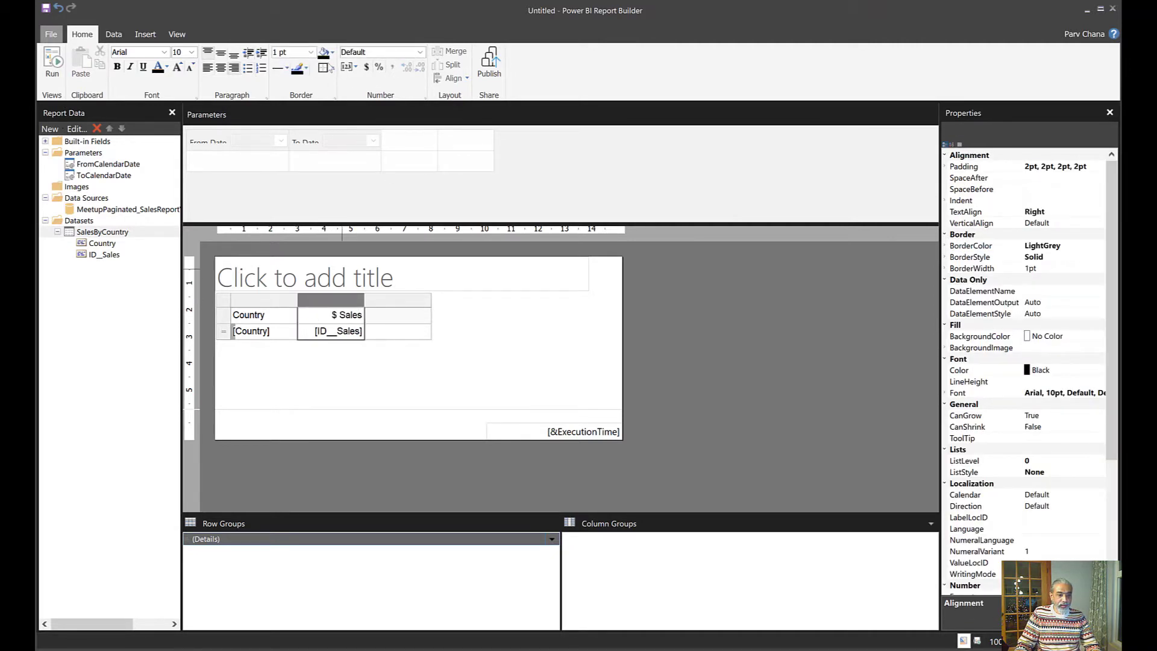
pyautogui.click(431, 392)
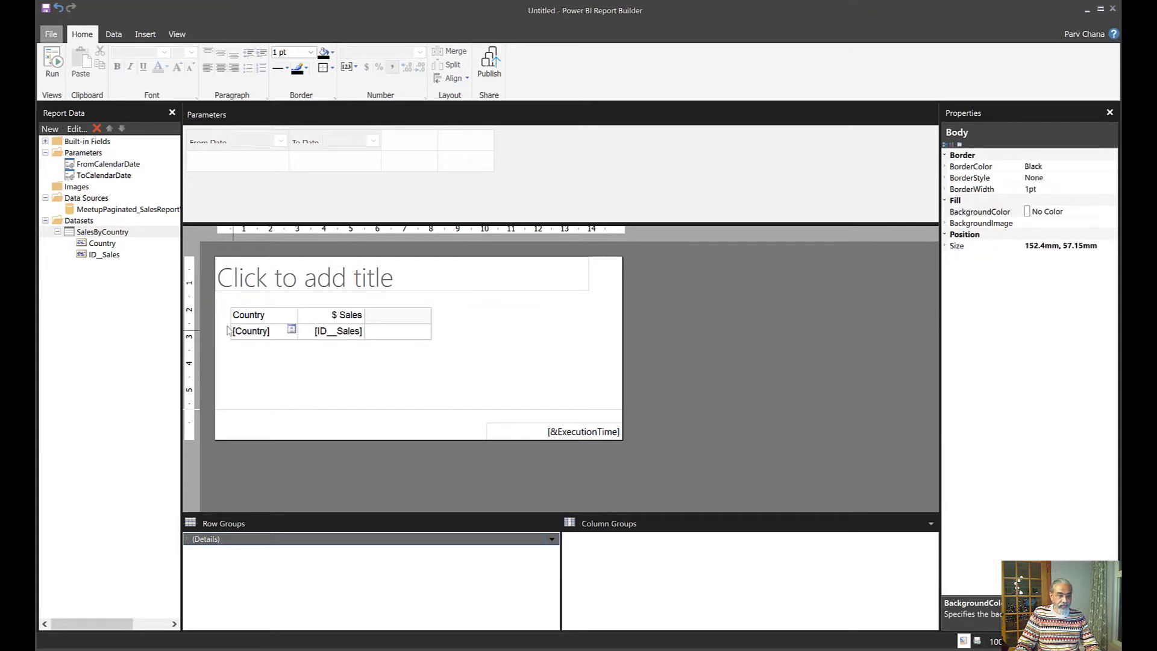
pyautogui.click(302, 315)
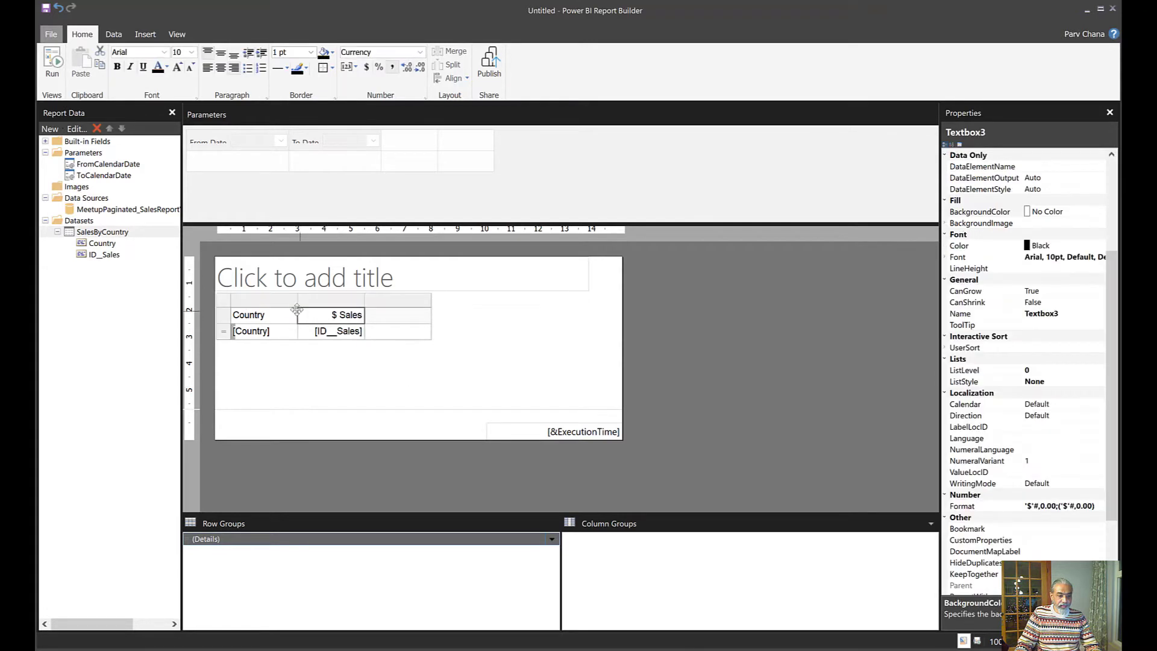
# - Widen the table's Country column and delete the empty third column
pyautogui.moveTo(297, 301); pyautogui.dragTo(354, 303)
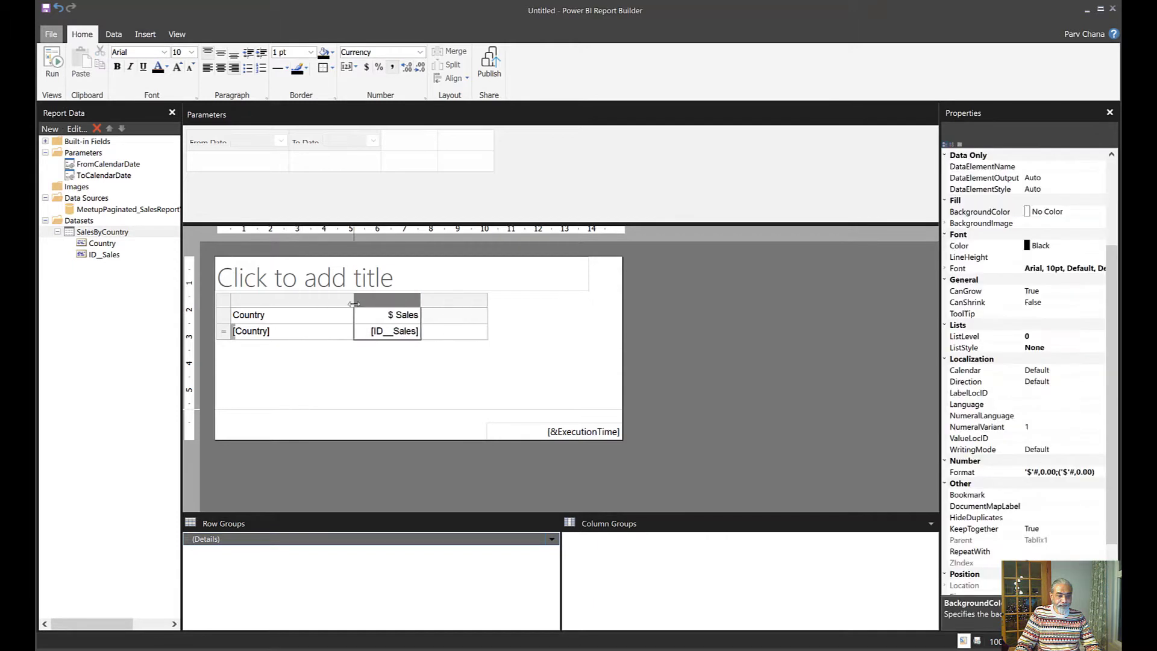
pyautogui.rightClick(476, 299)
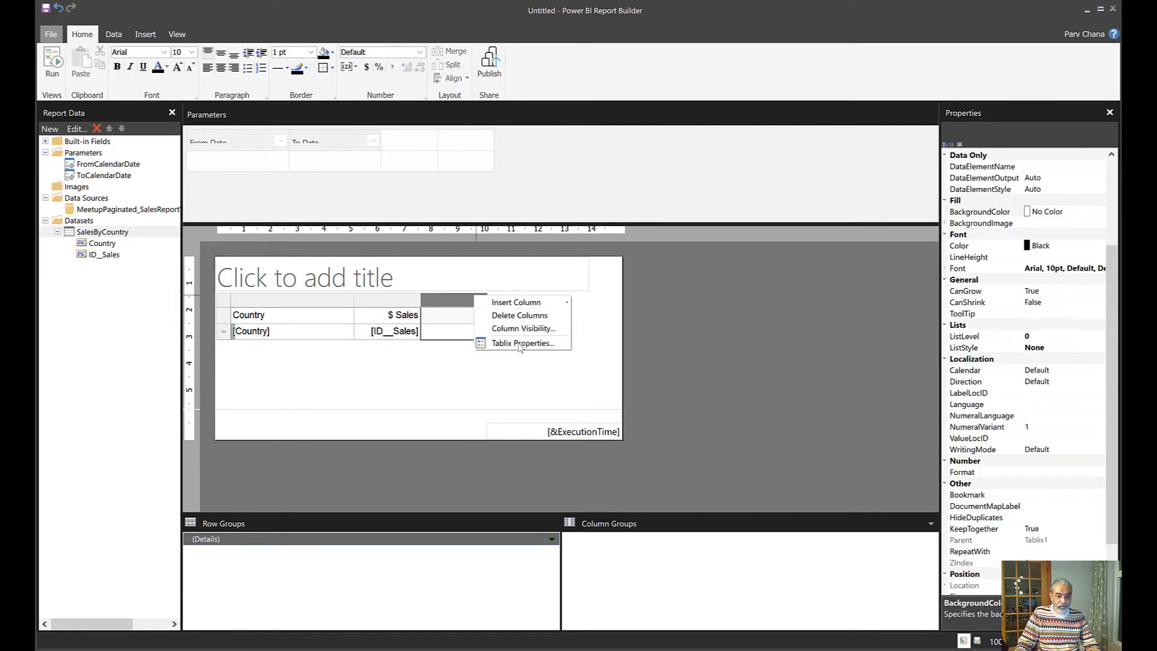
pyautogui.click(520, 316)
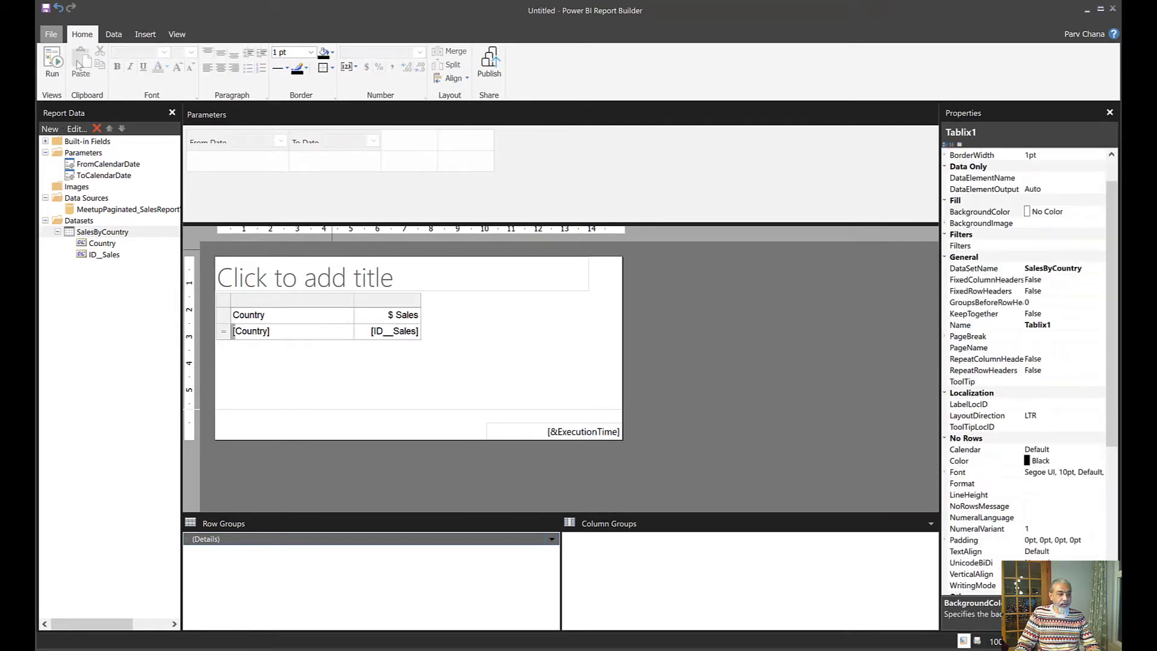
# - Run the report preview, read the error details and dismiss the message
pyautogui.click(58, 62)
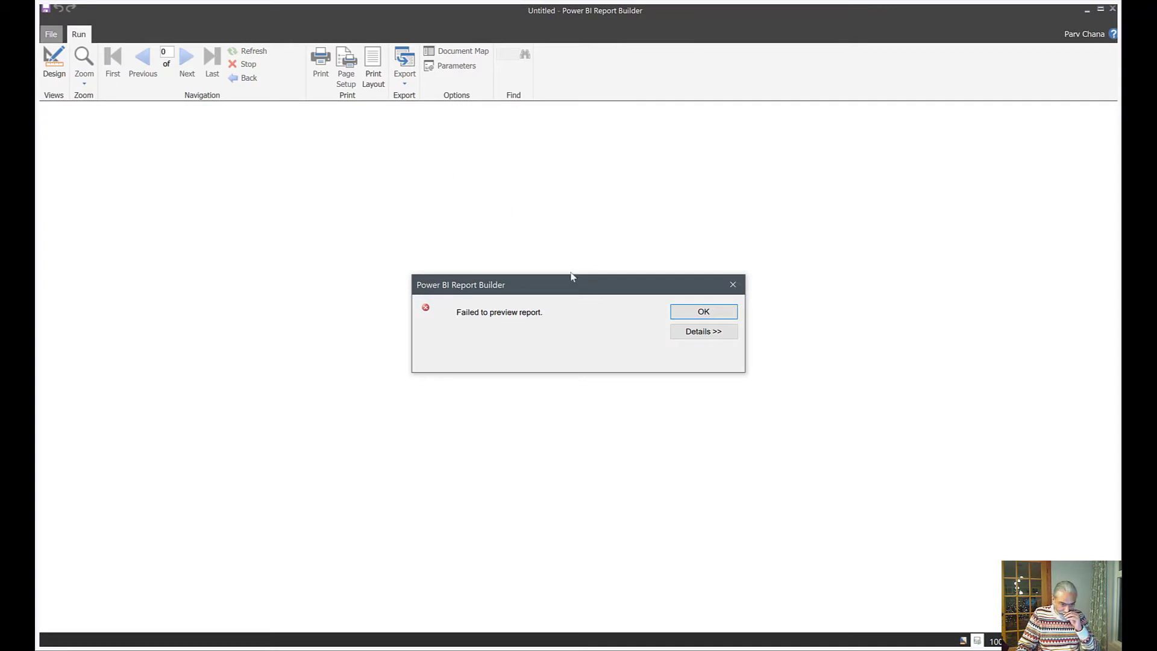
pyautogui.click(686, 335)
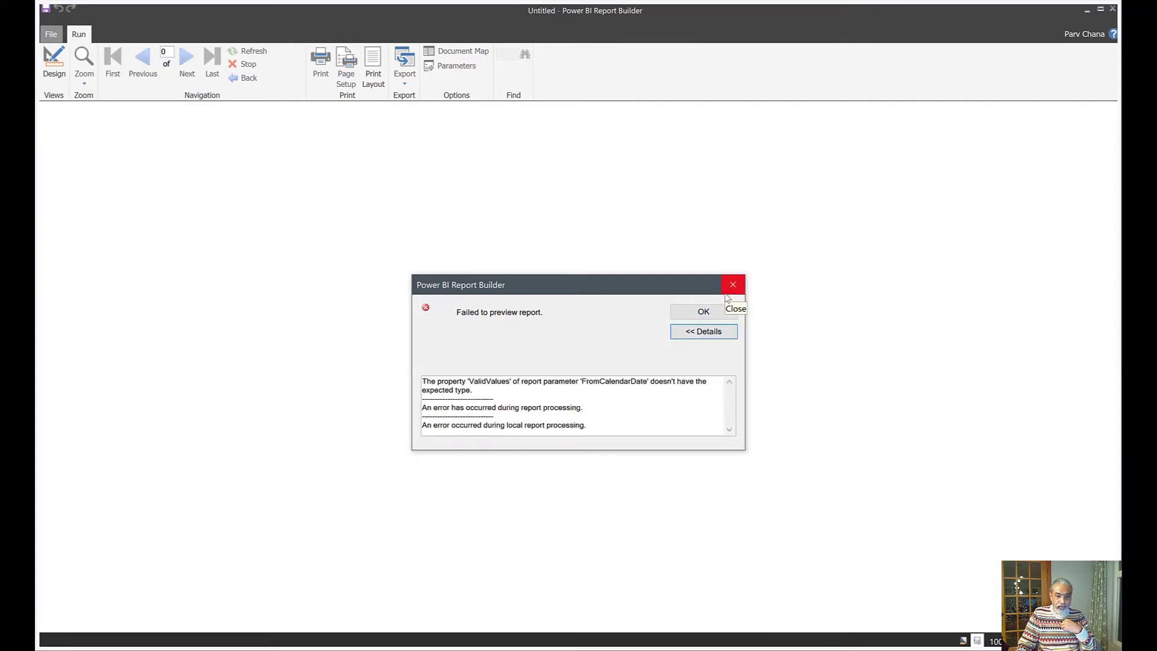
pyautogui.click(732, 284)
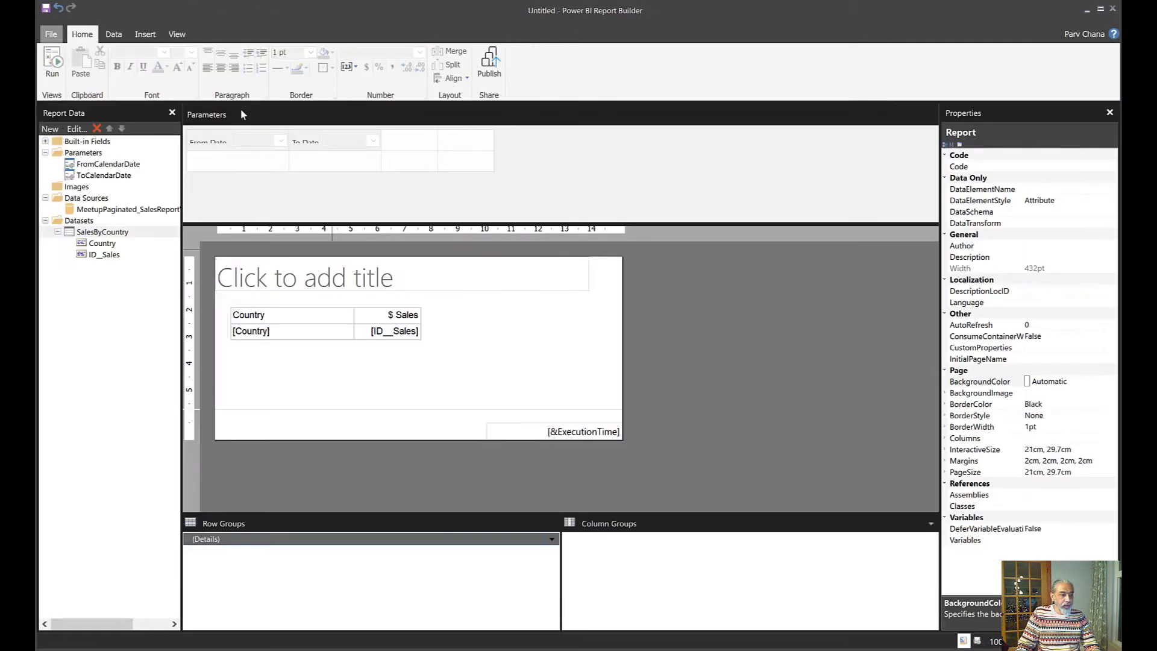
# - Check the general properties of the FromCalendarDate parameter, including its data type, without changing them
pyautogui.rightClick(112, 167)
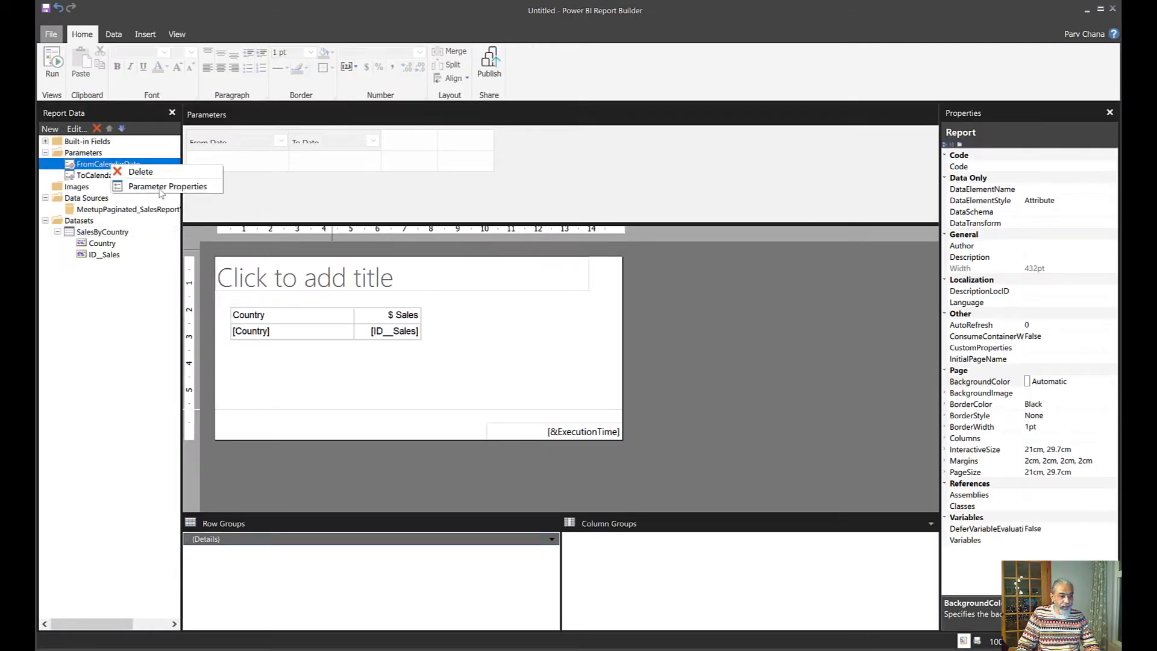
pyautogui.click(161, 186)
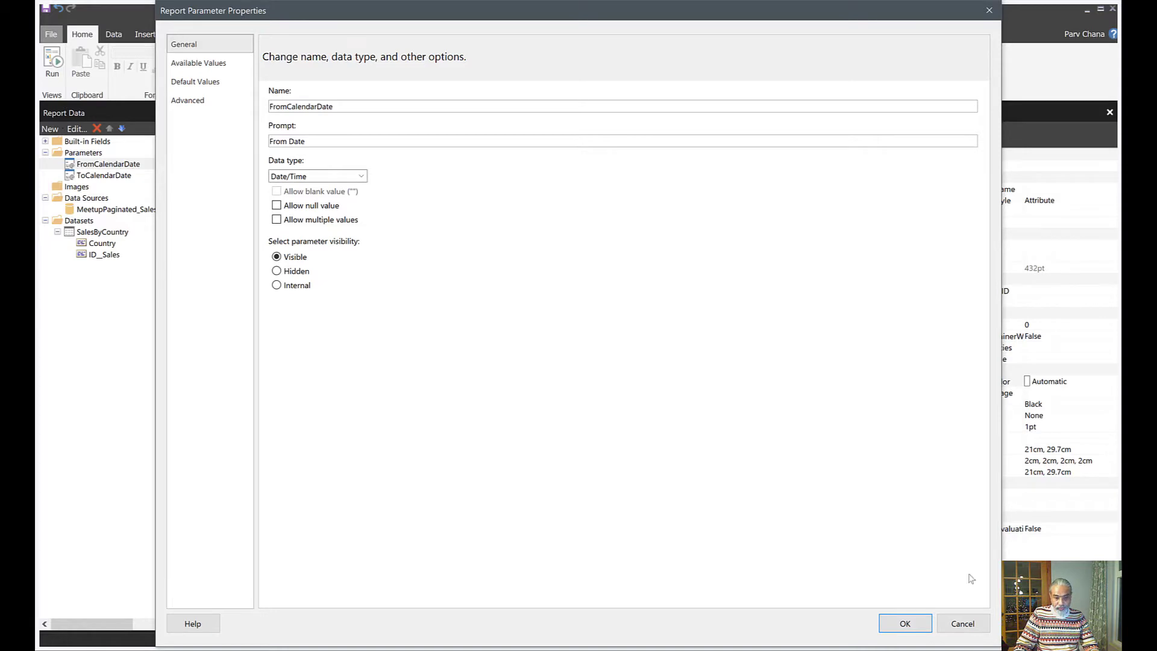
pyautogui.click(967, 624)
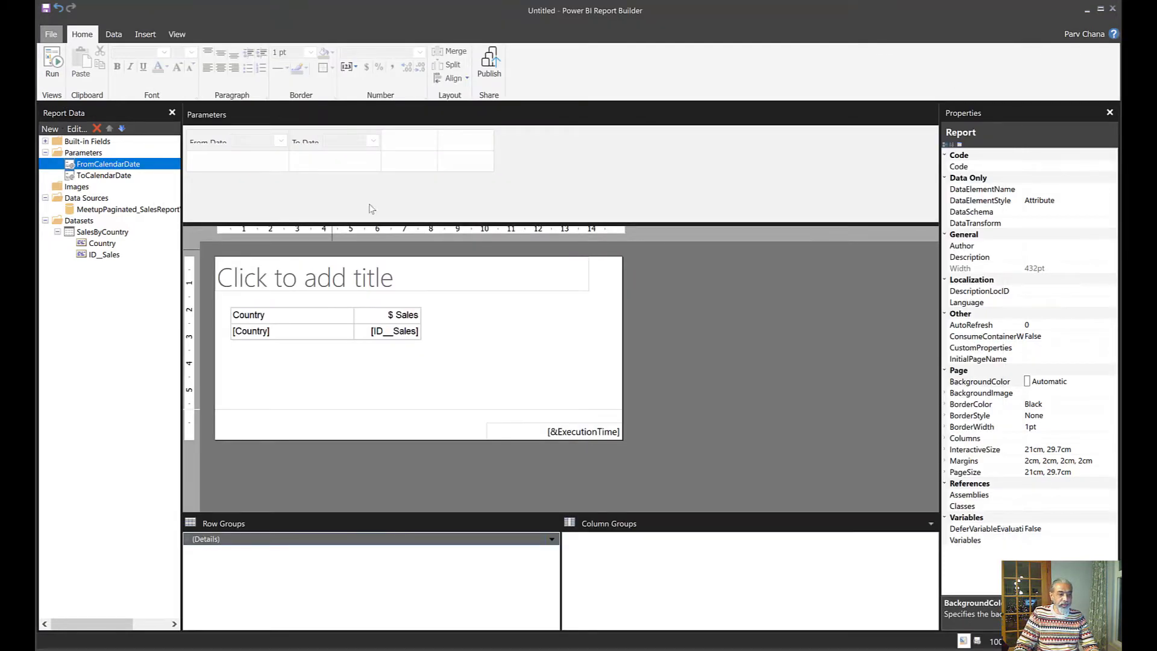
# - Show the hidden datasets and examine the query behind the FromCalendarDate dataset without changing it
pyautogui.rightClick(79, 221)
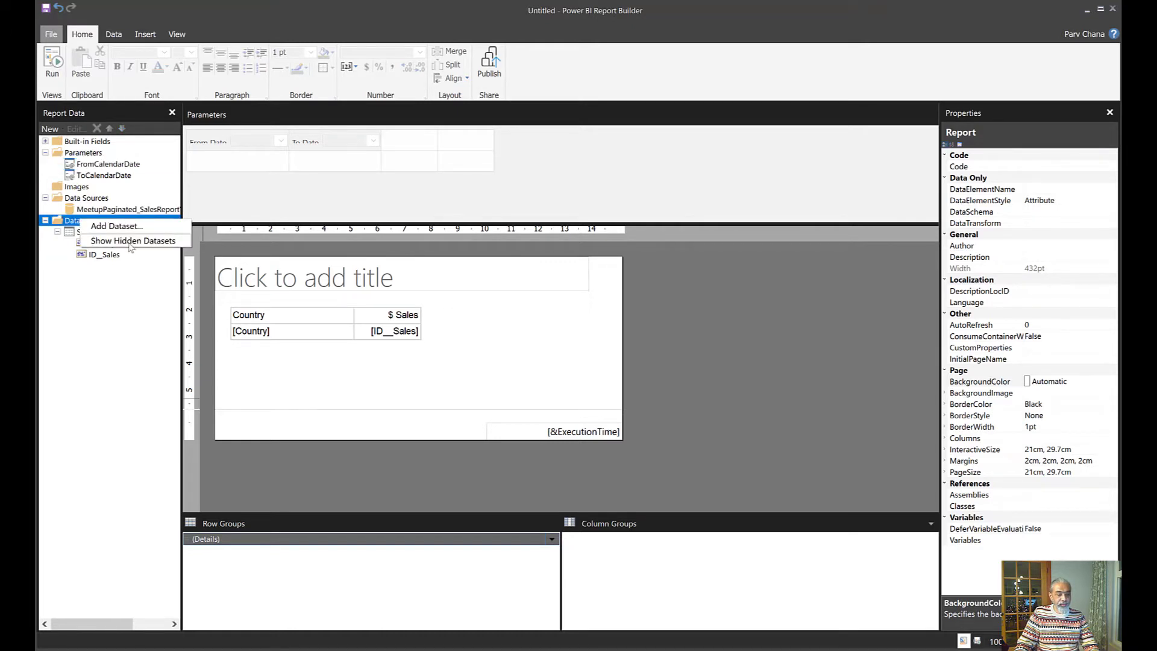
pyautogui.click(131, 241)
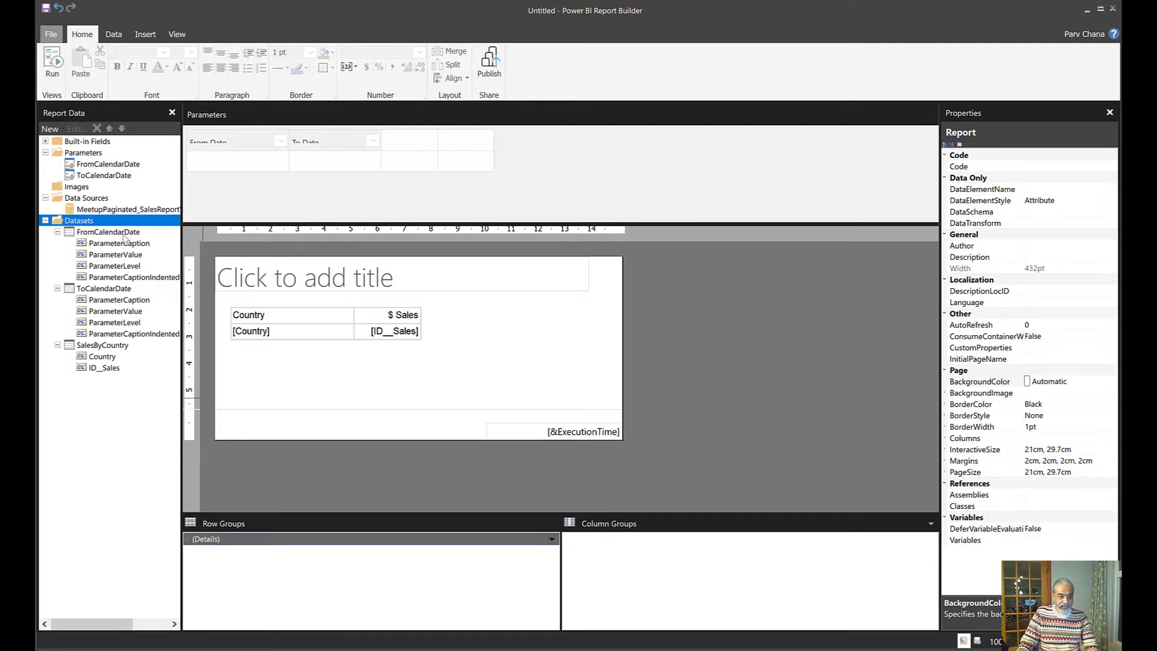
pyautogui.rightClick(124, 235)
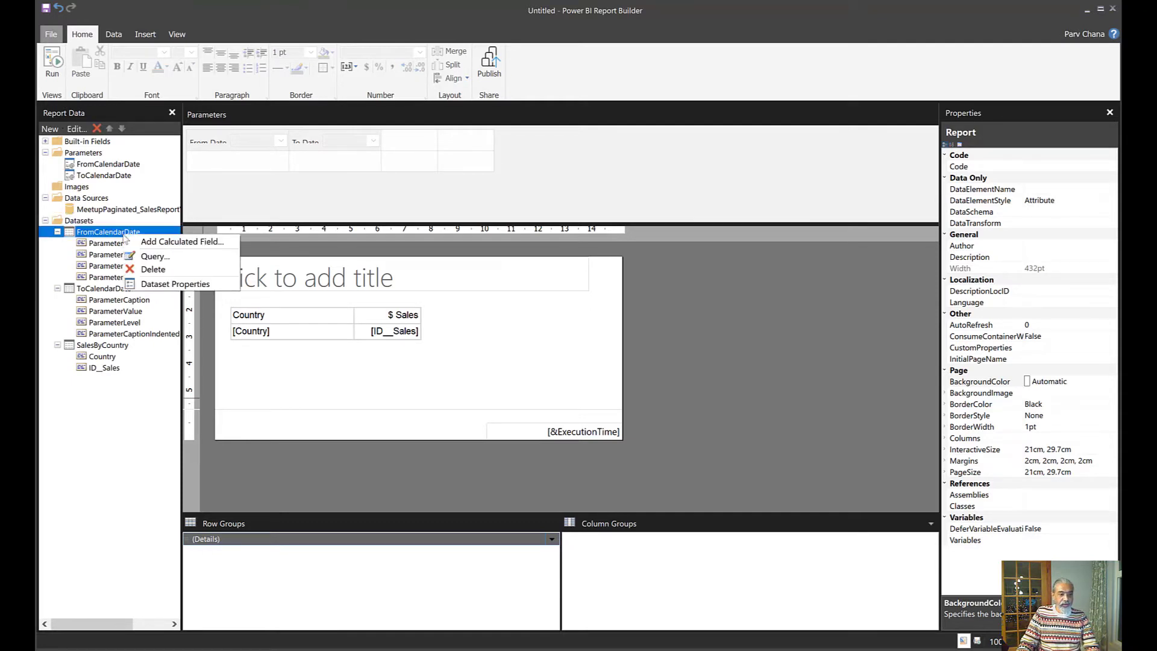
pyautogui.click(175, 284)
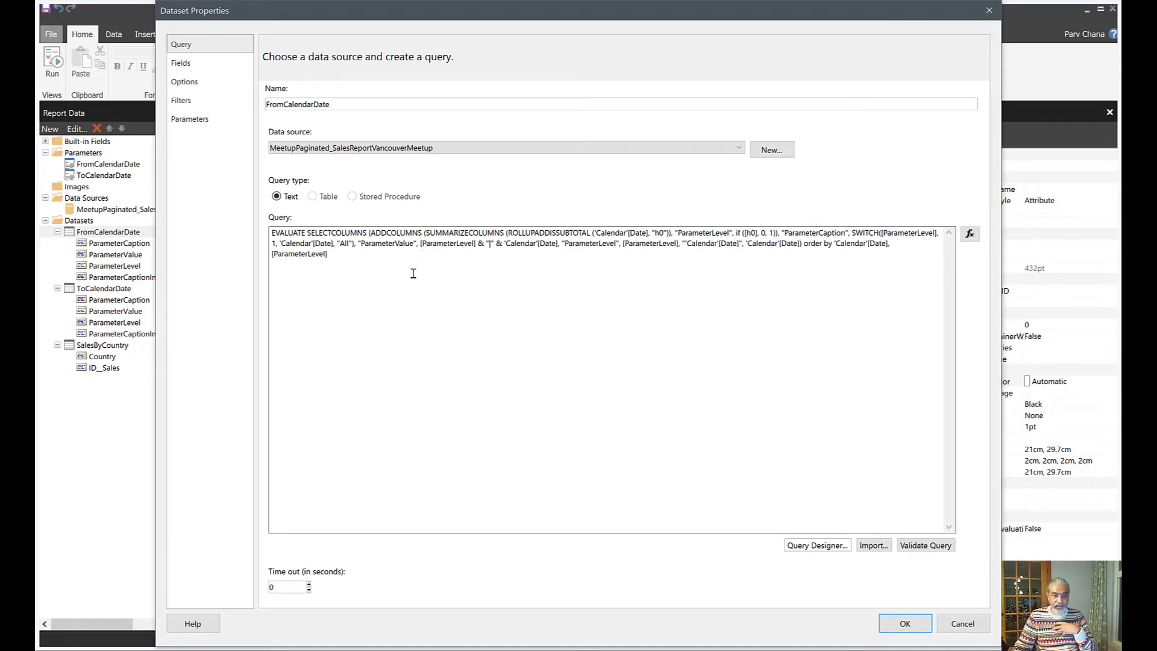
pyautogui.hotkey('ctrl', 'a')
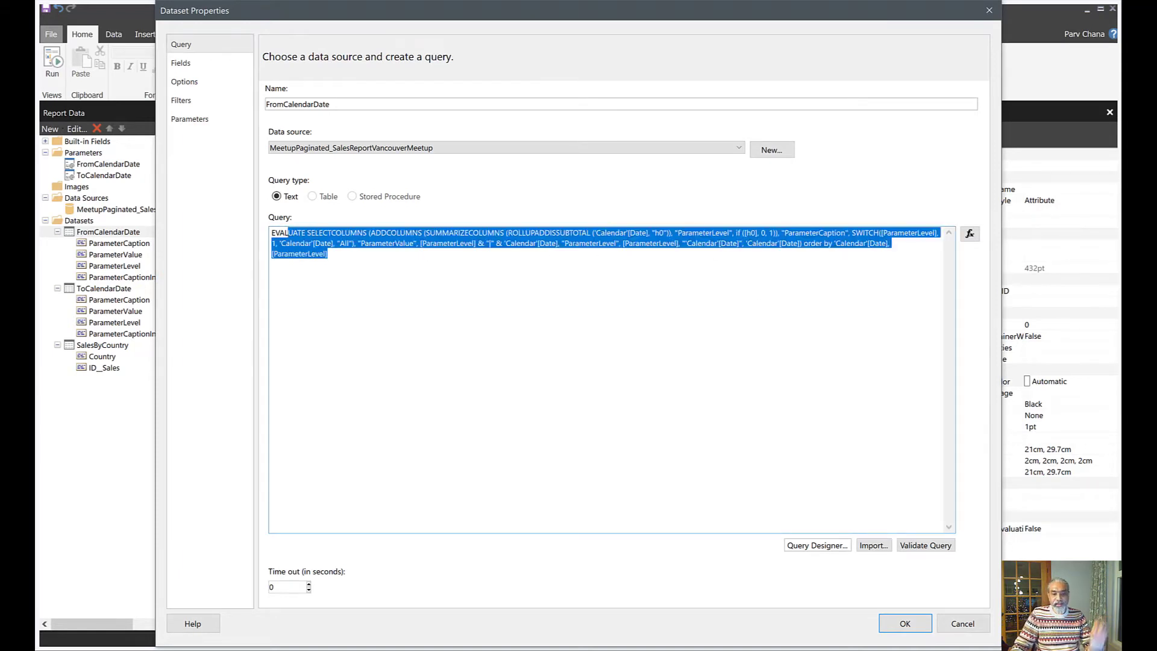
pyautogui.click(958, 623)
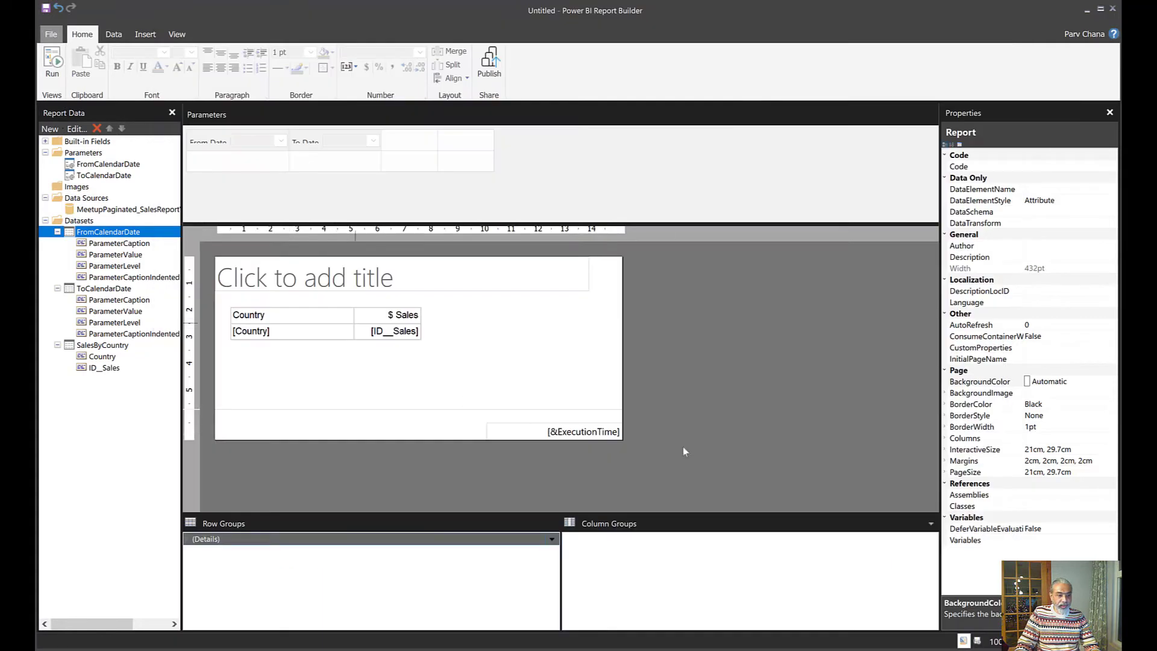
# - Set the FromCalendarDate parameter's data type to Text
pyautogui.rightClick(113, 166)
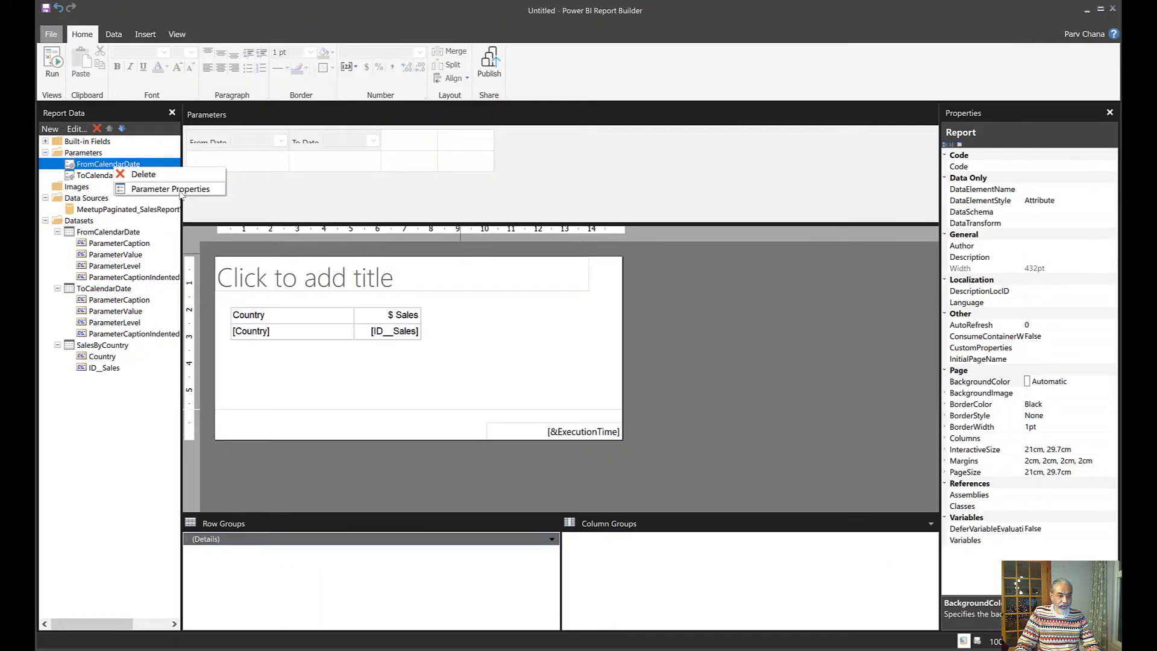
pyautogui.click(170, 189)
pyautogui.click(363, 175)
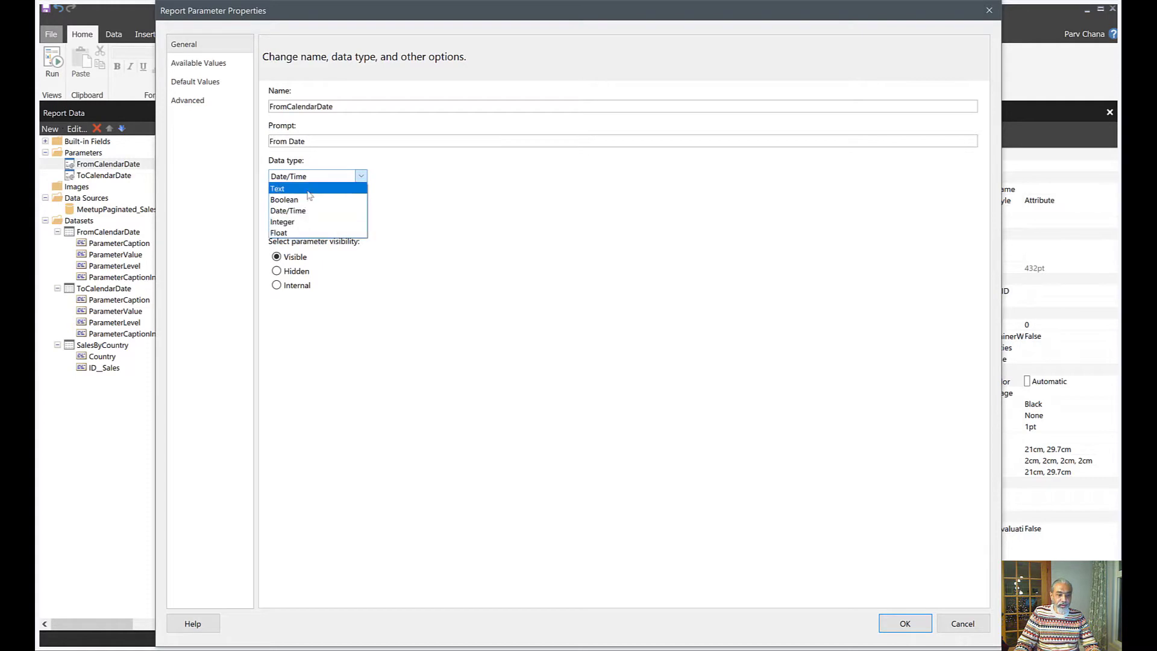
pyautogui.click(308, 193)
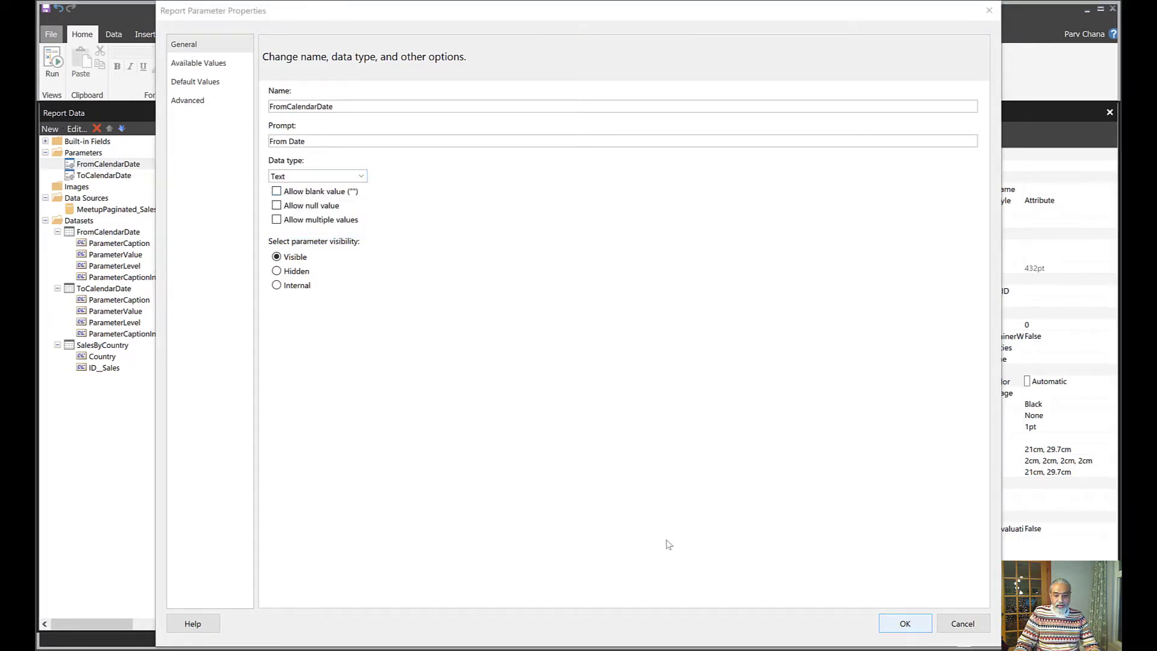
pyautogui.press('Return')
# - Set the ToCalendarDate parameter's data type to Text
pyautogui.rightClick(128, 176)
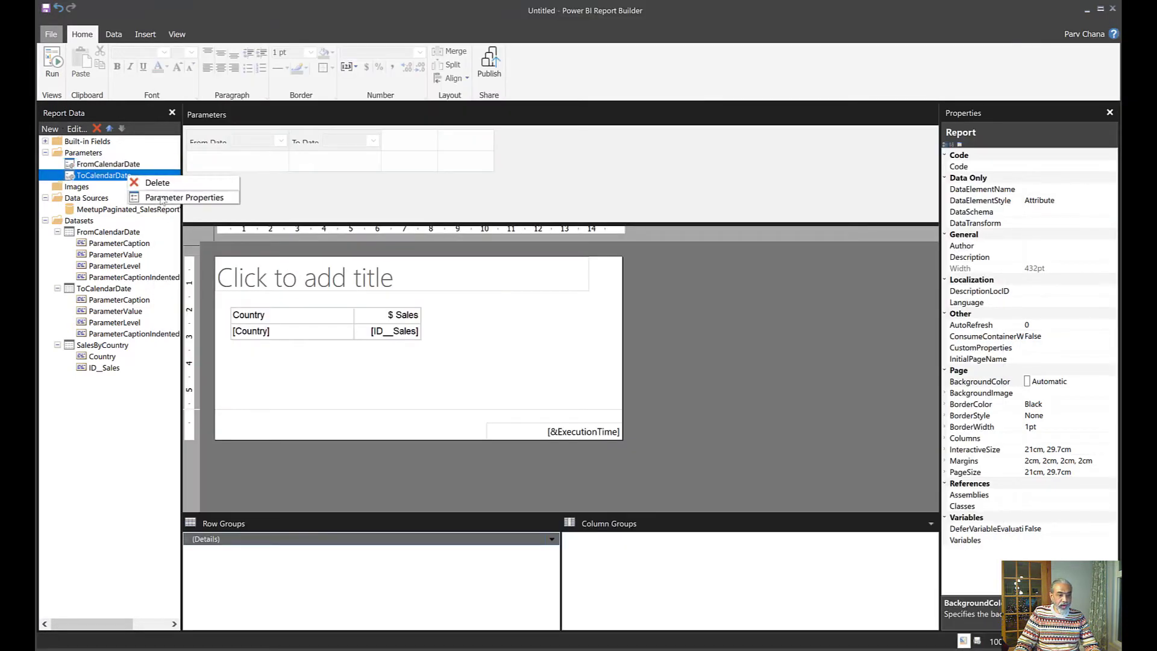
pyautogui.click(169, 197)
pyautogui.click(355, 176)
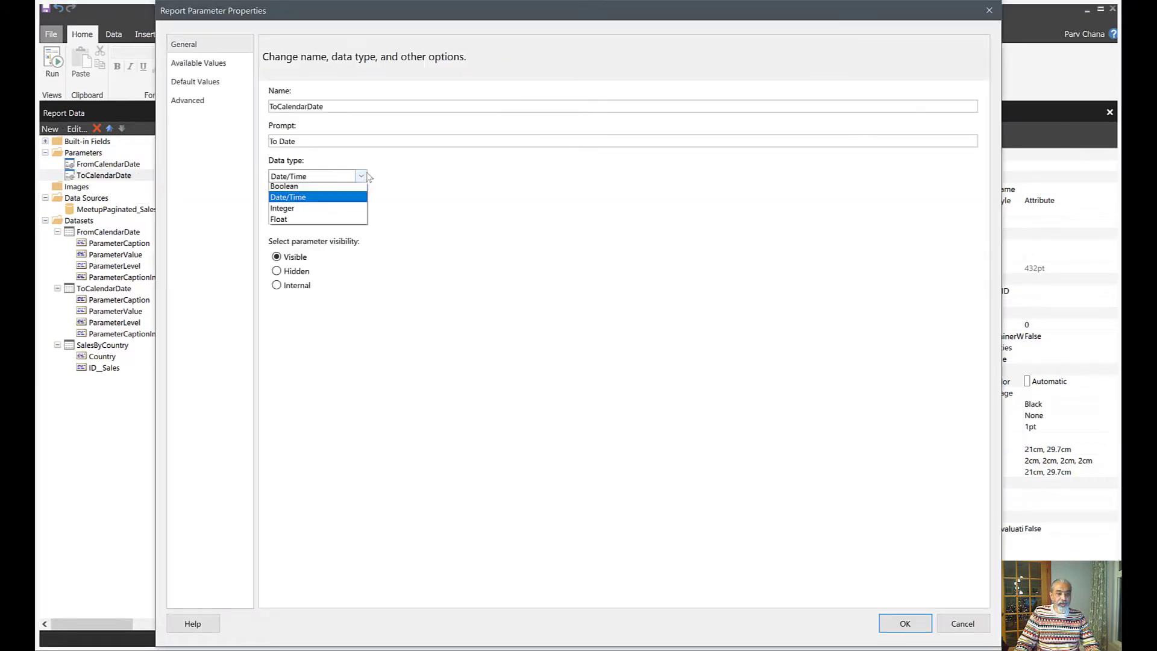
pyautogui.click(350, 189)
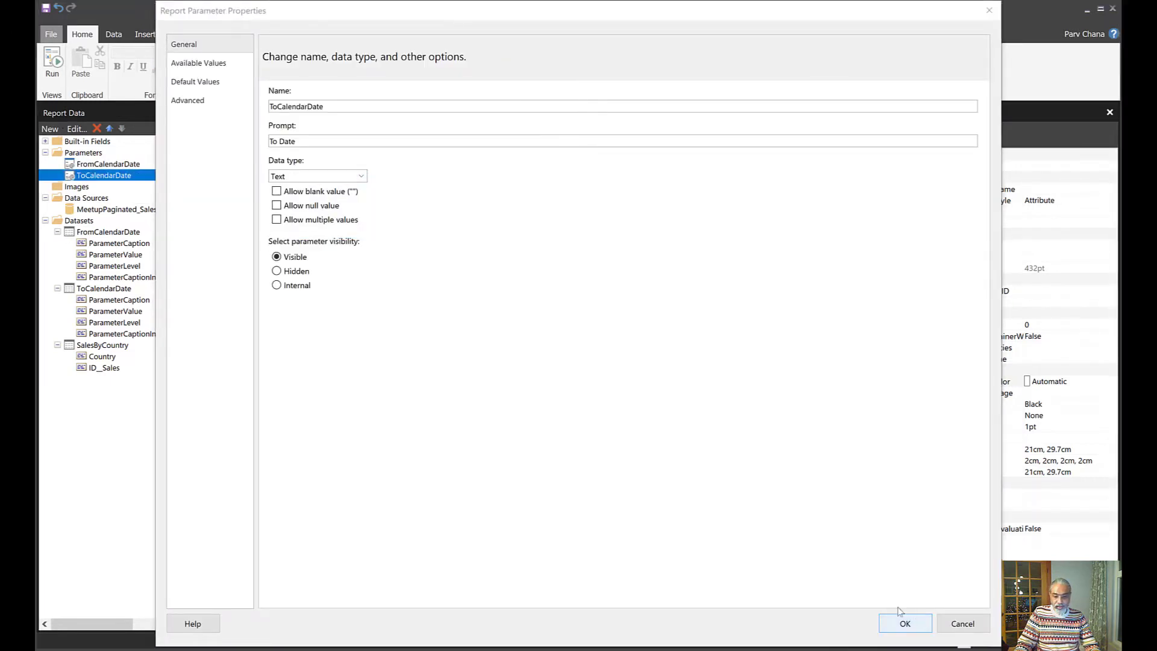
pyautogui.click(904, 623)
# - Run the report, browse the available From Date values, and choose 2010-01-13 as the From Date
pyautogui.click(52, 61)
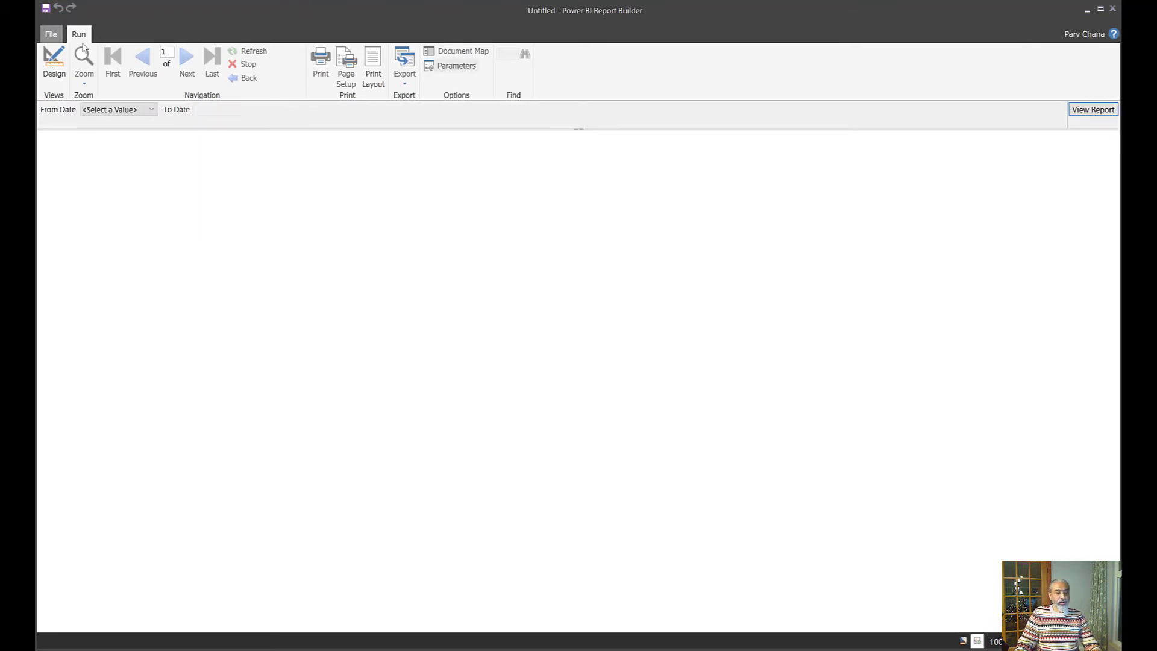
pyautogui.click(150, 109)
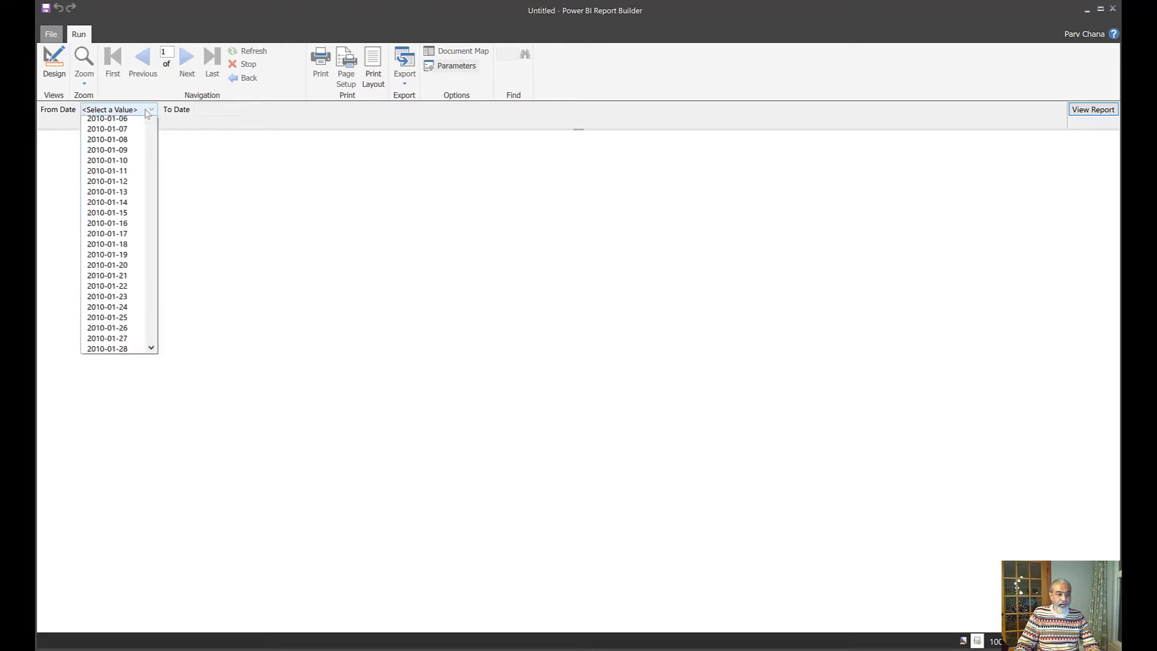
pyautogui.scroll(-8, 136, 175)
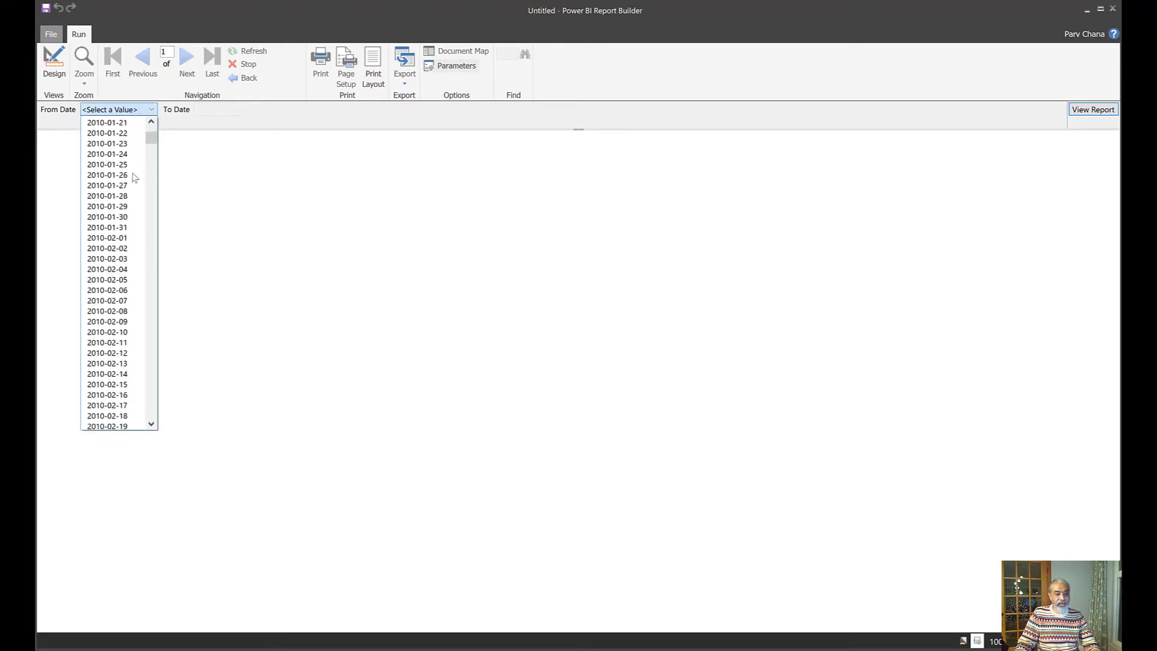
pyautogui.scroll(-2, 125, 185)
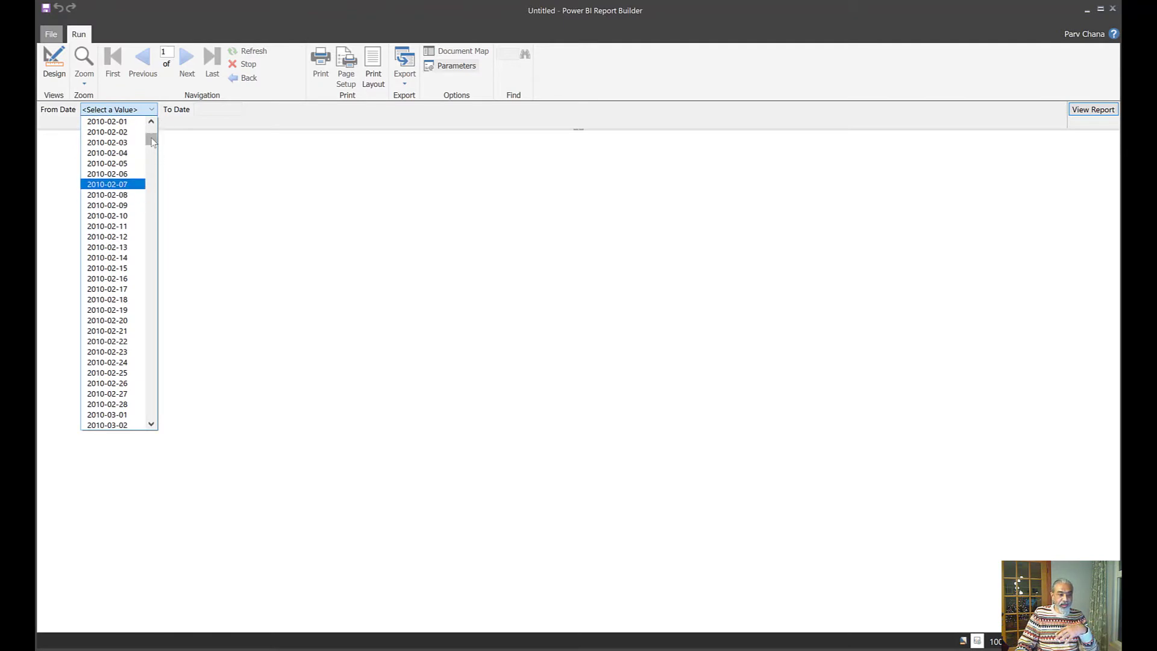
pyautogui.moveTo(151, 142); pyautogui.dragTo(148, 381)
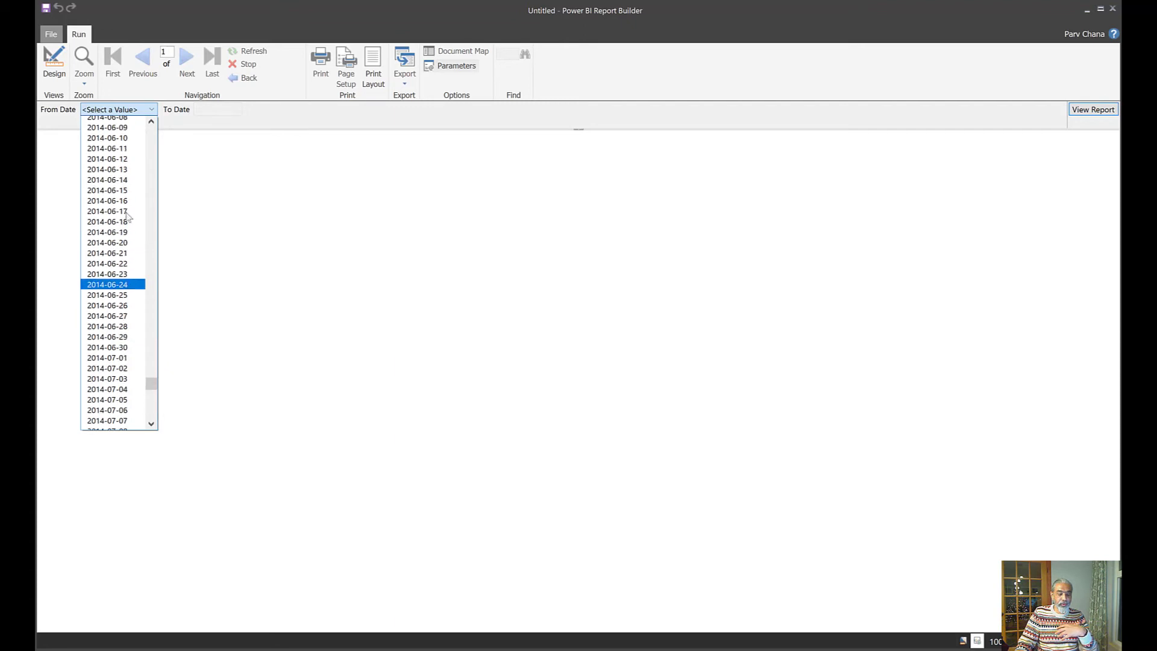
pyautogui.click(191, 117)
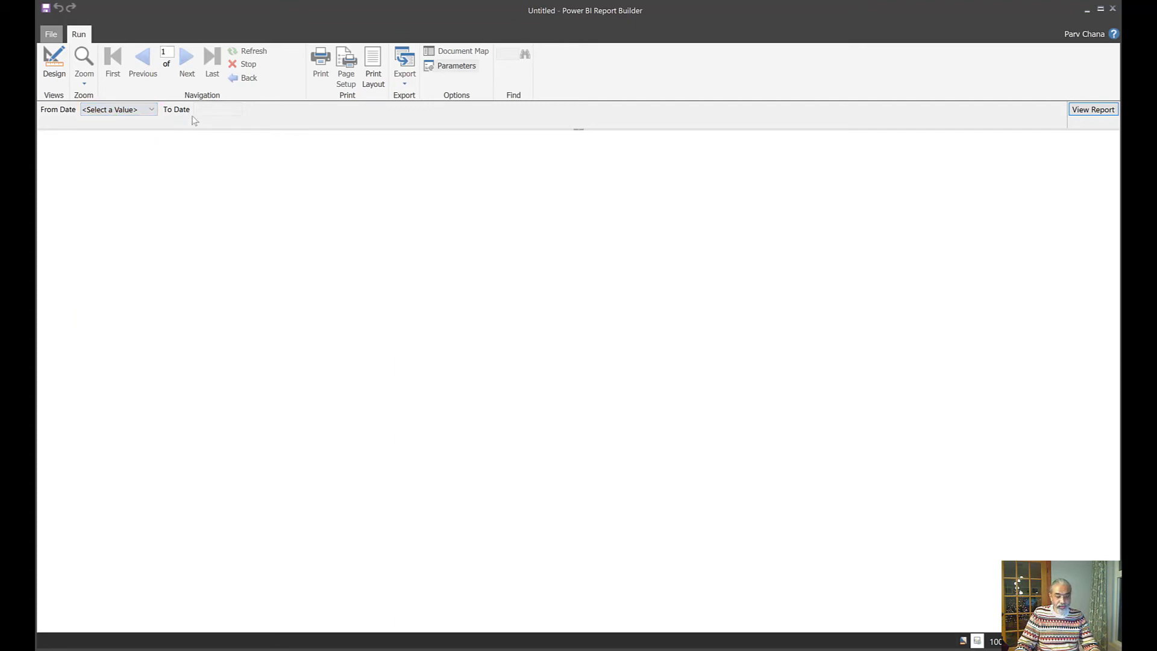
pyautogui.click(144, 112)
pyautogui.click(114, 268)
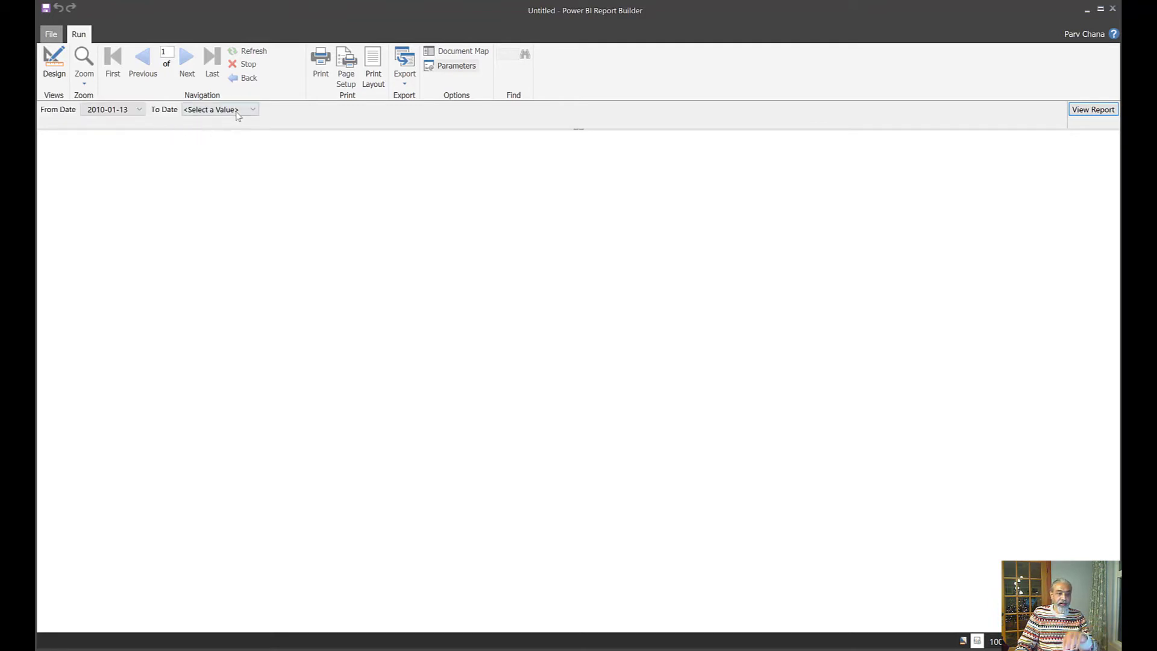
# - Choose 2010-02-09 as the To Date and view the report
pyautogui.click(238, 116)
pyautogui.scroll(-5, 235, 253)
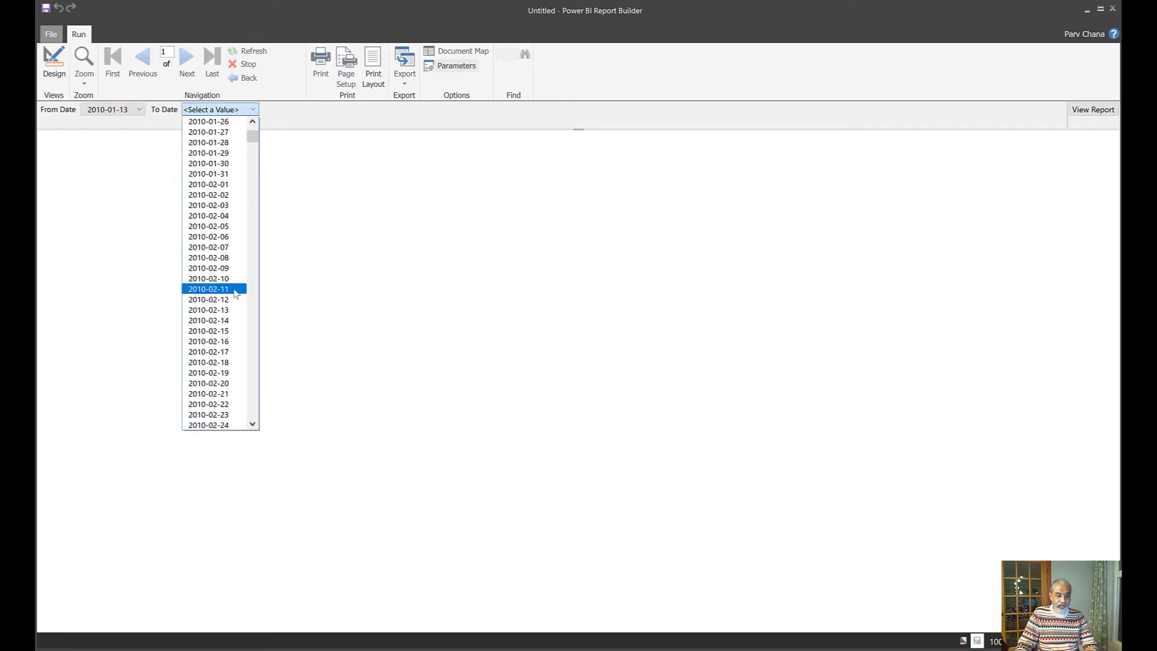
pyautogui.click(191, 268)
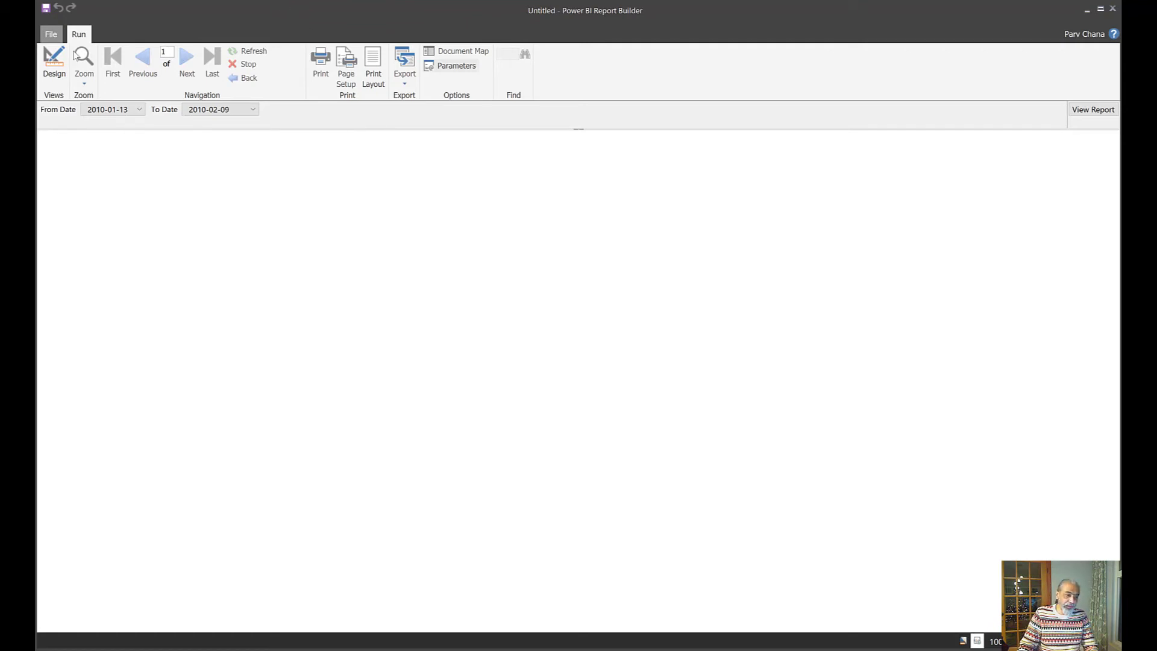
pyautogui.click(1094, 112)
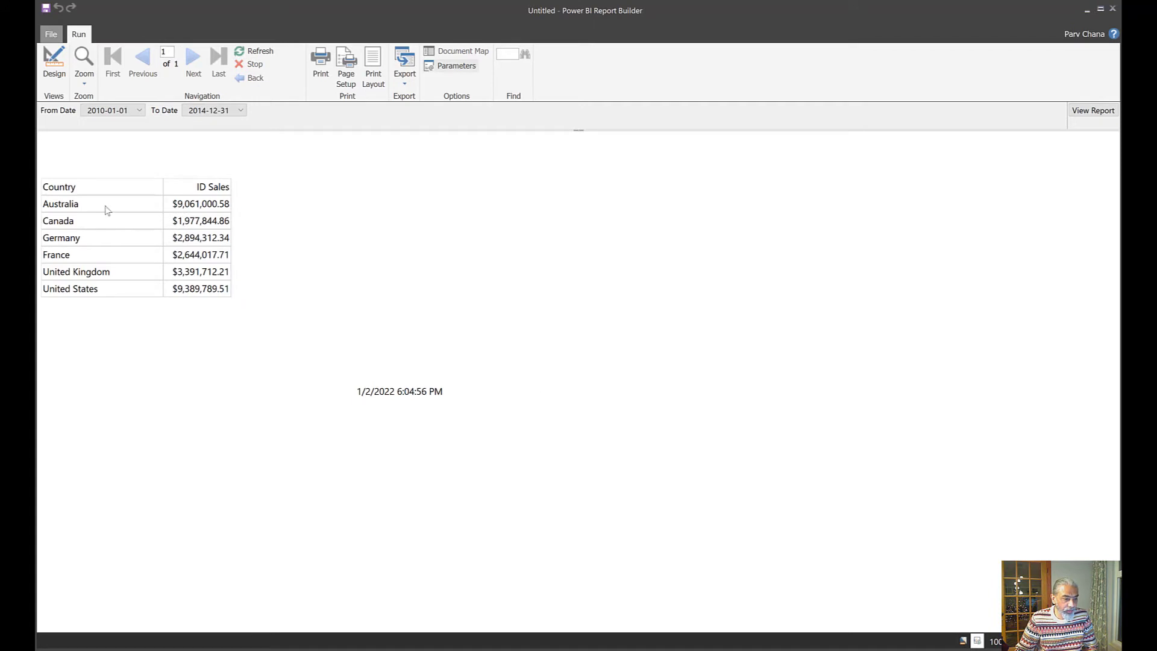
# - Browse the From Date and To Date value lists in the rendered report without choosing other dates
pyautogui.click(124, 112)
pyautogui.moveTo(141, 130); pyautogui.dragTo(145, 144)
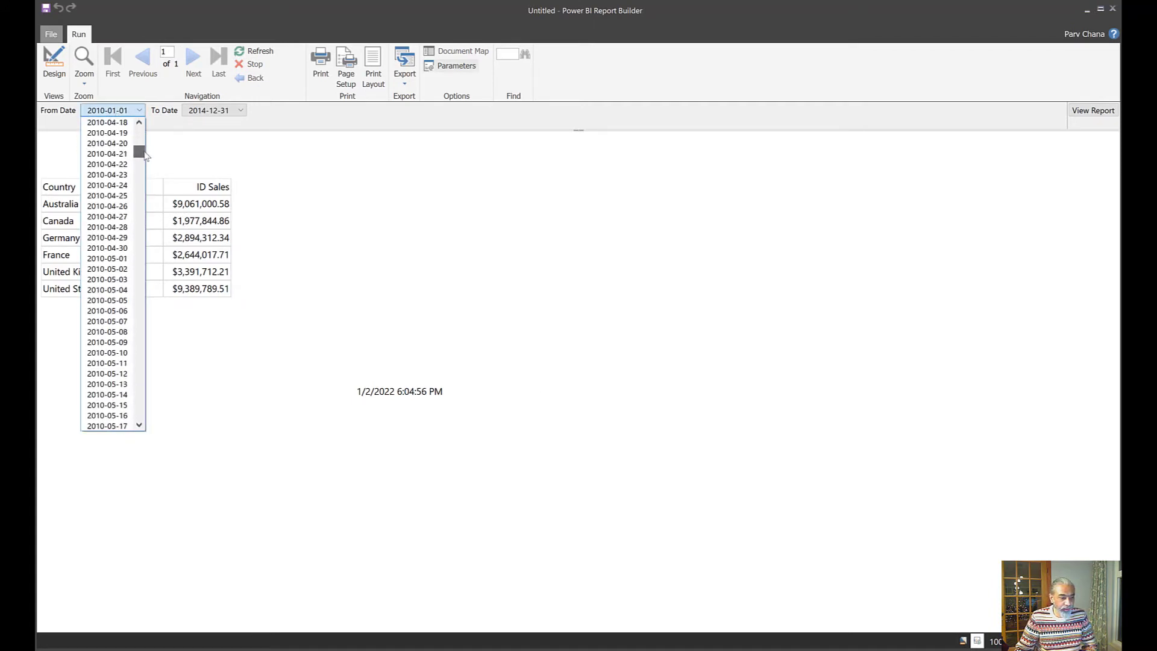
pyautogui.scroll(-20, 108, 205)
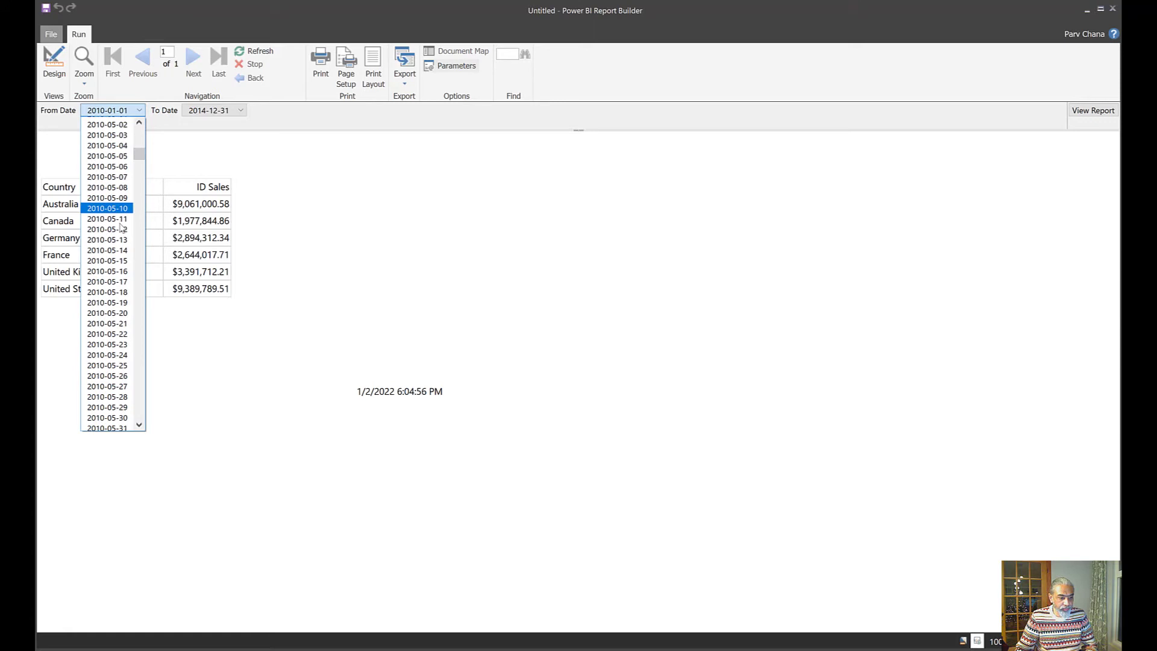
pyautogui.click(223, 112)
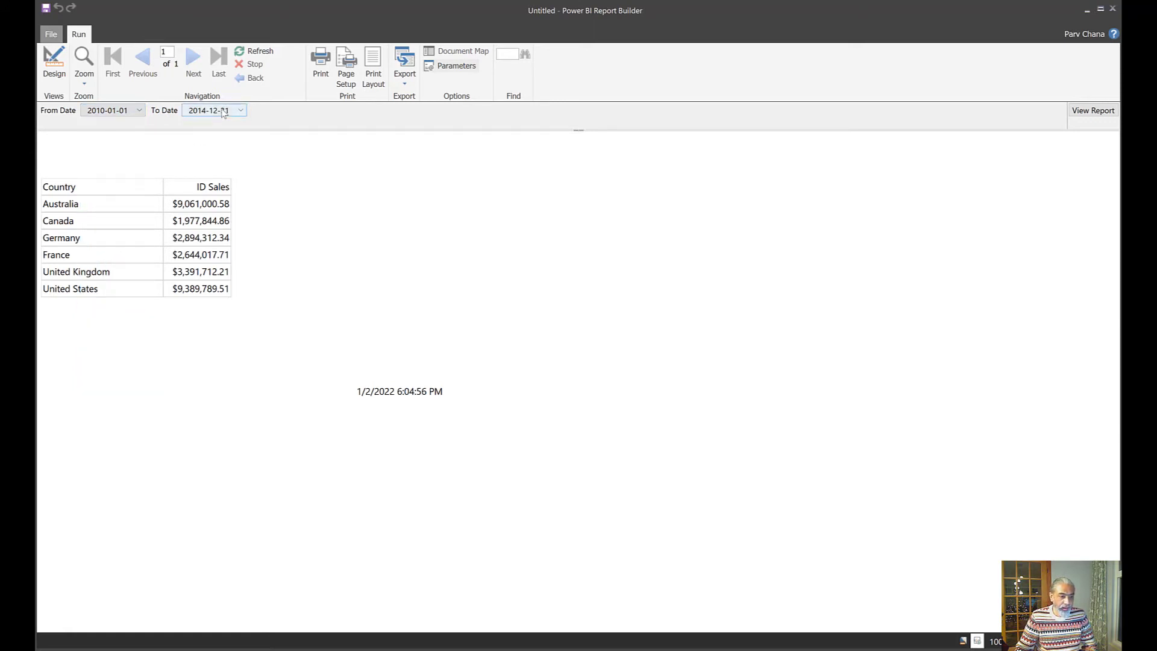
pyautogui.click(223, 113)
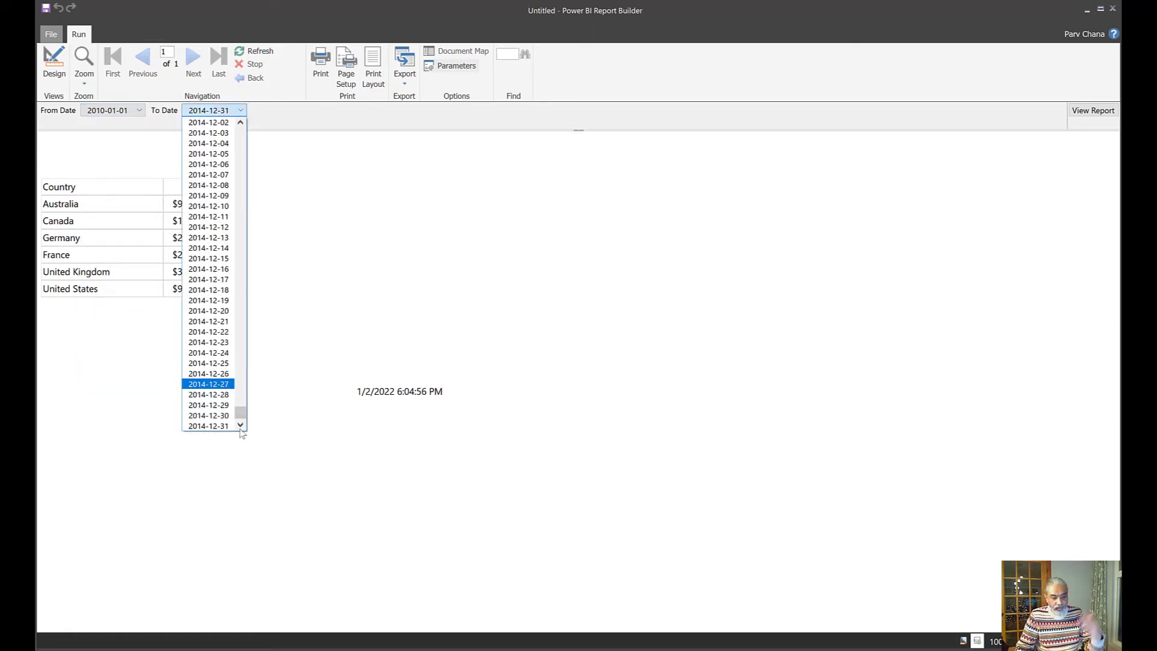
pyautogui.moveTo(241, 413); pyautogui.dragTo(235, 145)
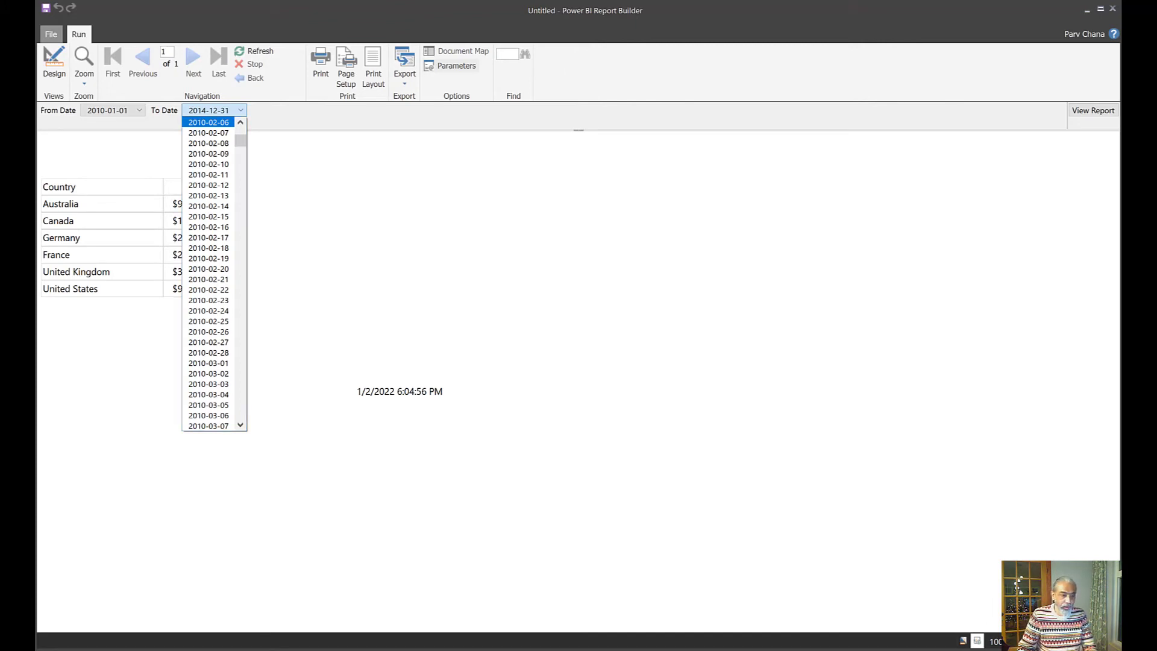
# - Return to the report design and set the FromCalendarDate parameter's data type to Date/Time and its available values to None
pyautogui.click(65, 74)
pyautogui.click(53, 67)
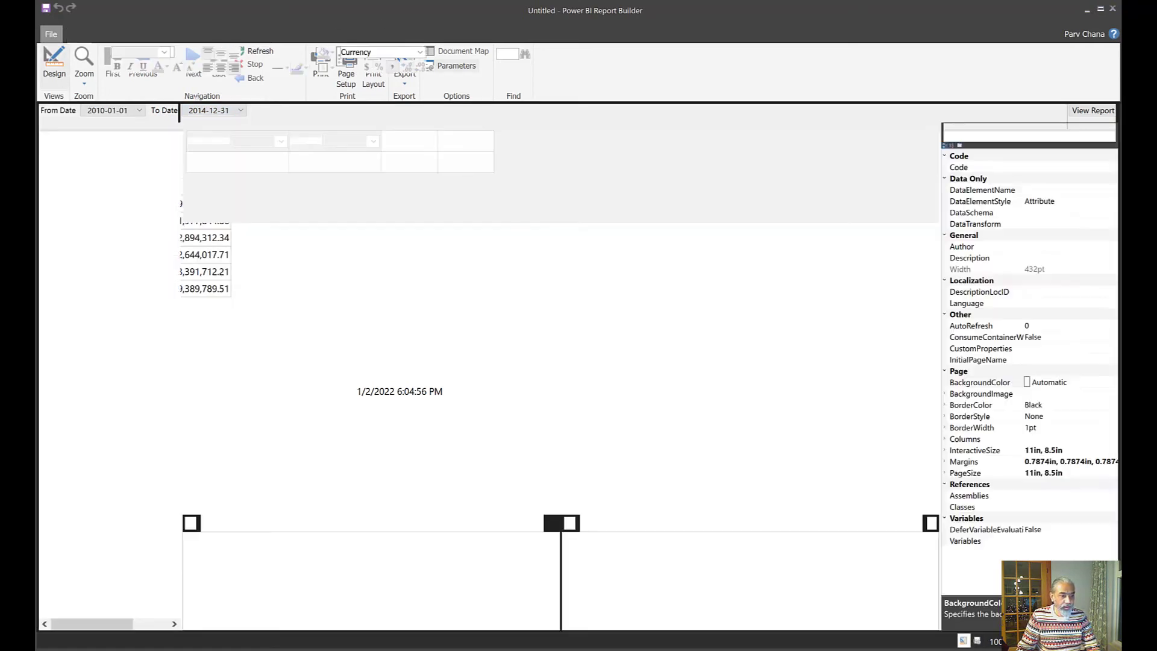
pyautogui.rightClick(131, 166)
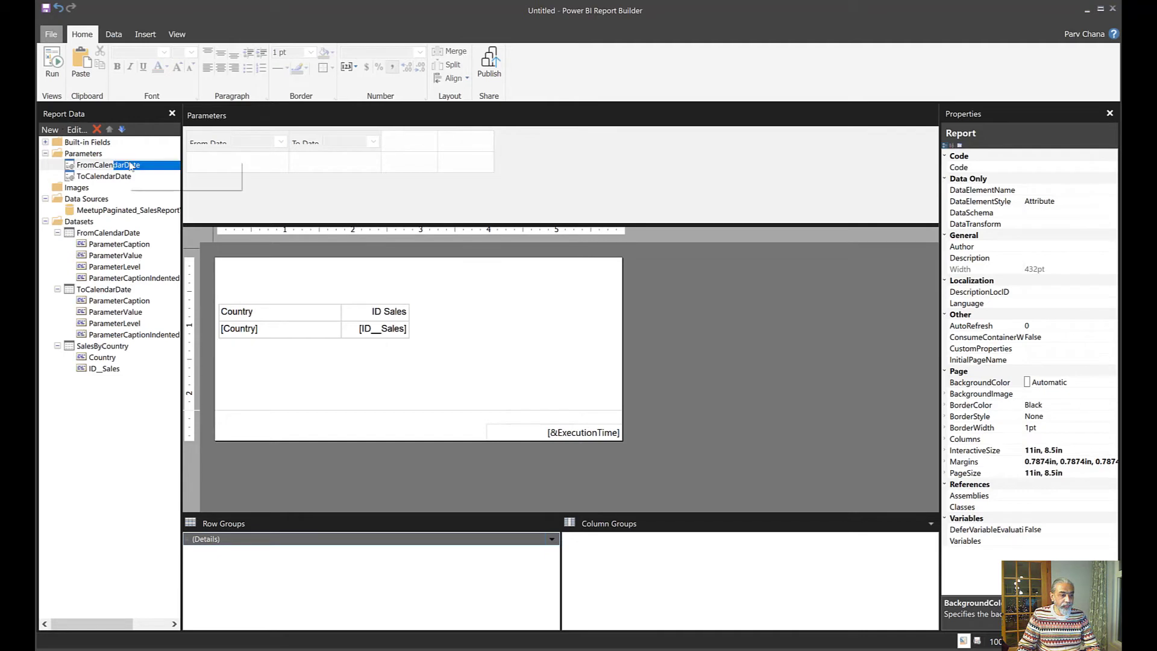
pyautogui.click(216, 180)
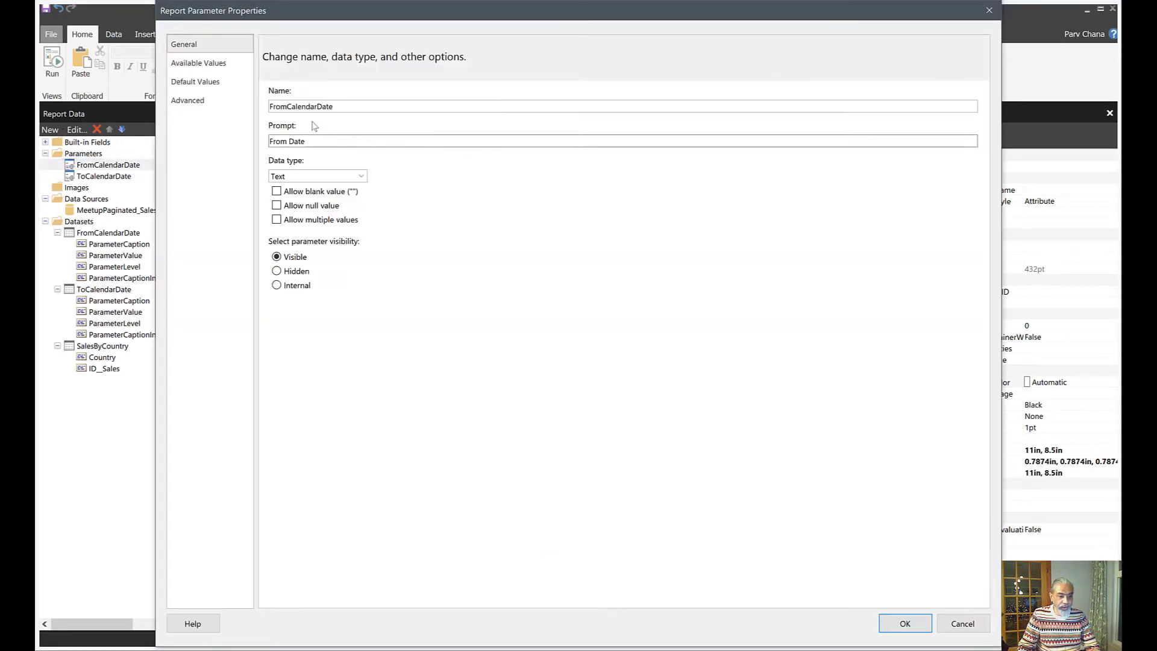
pyautogui.click(365, 176)
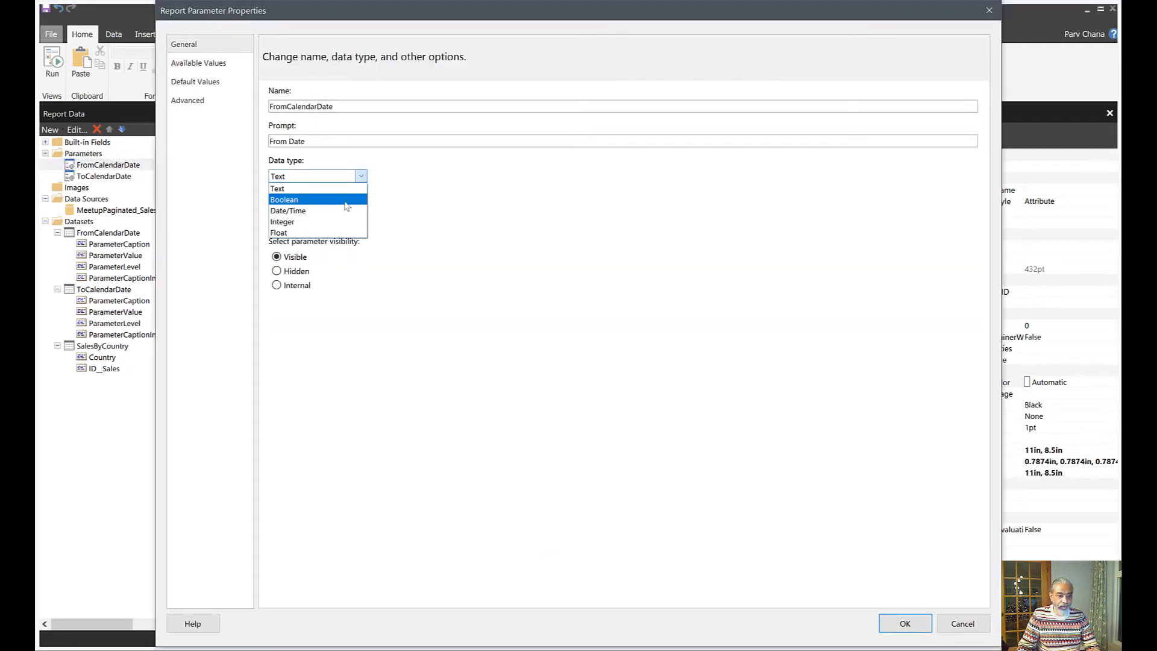
pyautogui.click(330, 208)
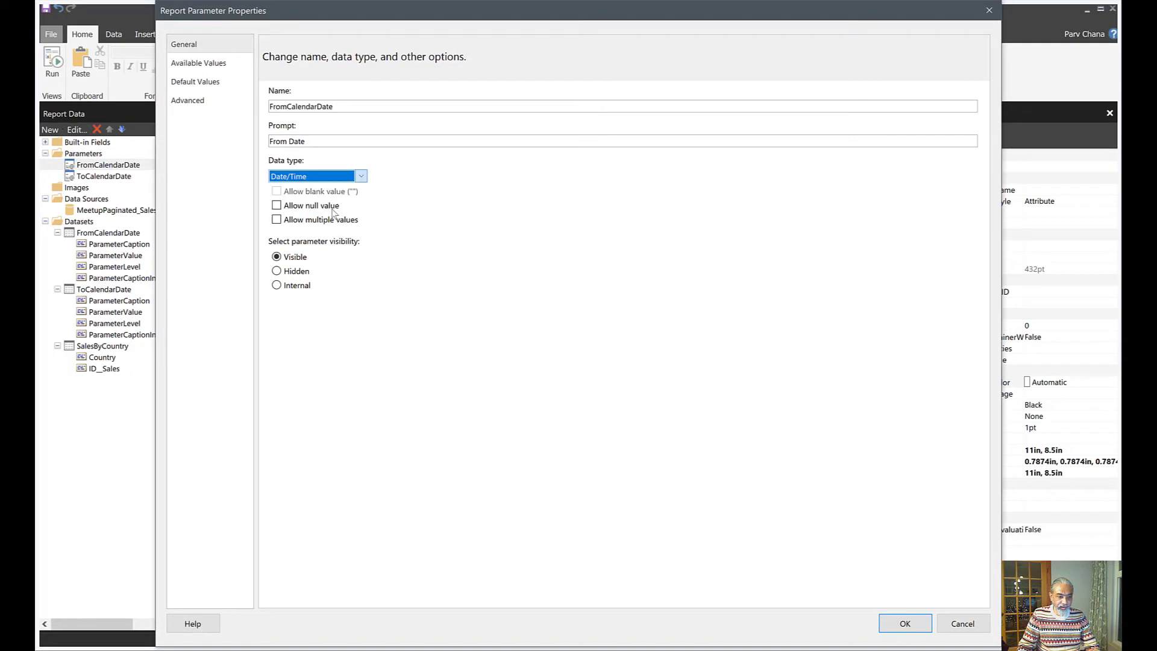
pyautogui.click(222, 64)
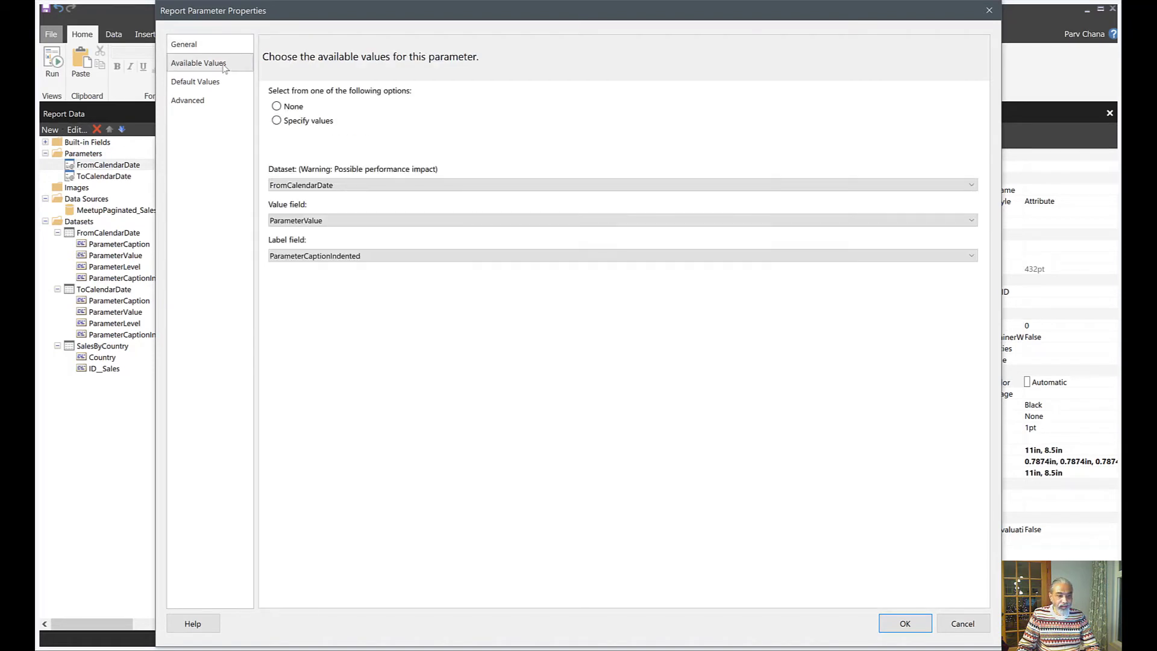
pyautogui.click(295, 109)
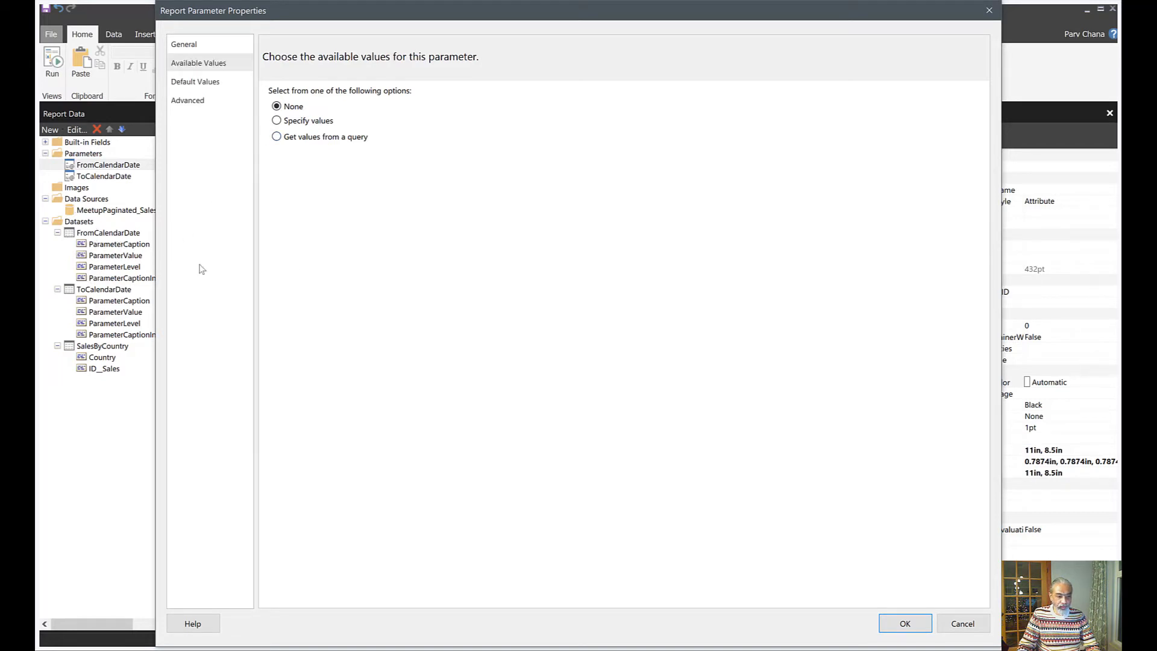
pyautogui.click(905, 623)
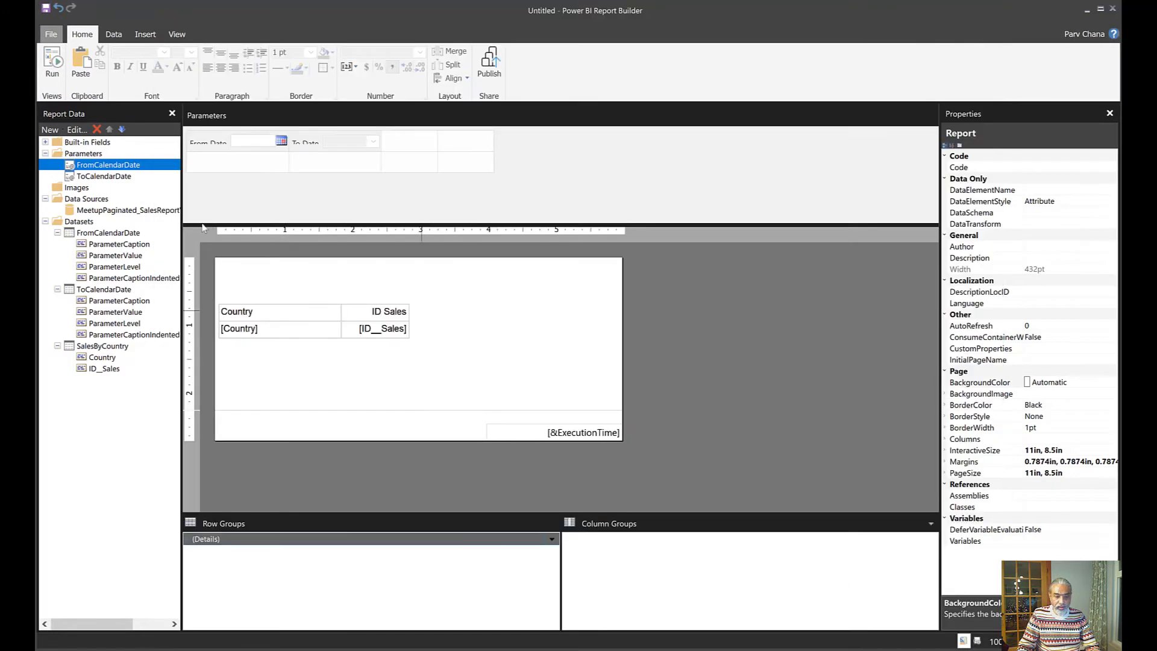
# - Set the ToCalendarDate parameter's data type to Date/Time and its available values to None
pyautogui.rightClick(105, 177)
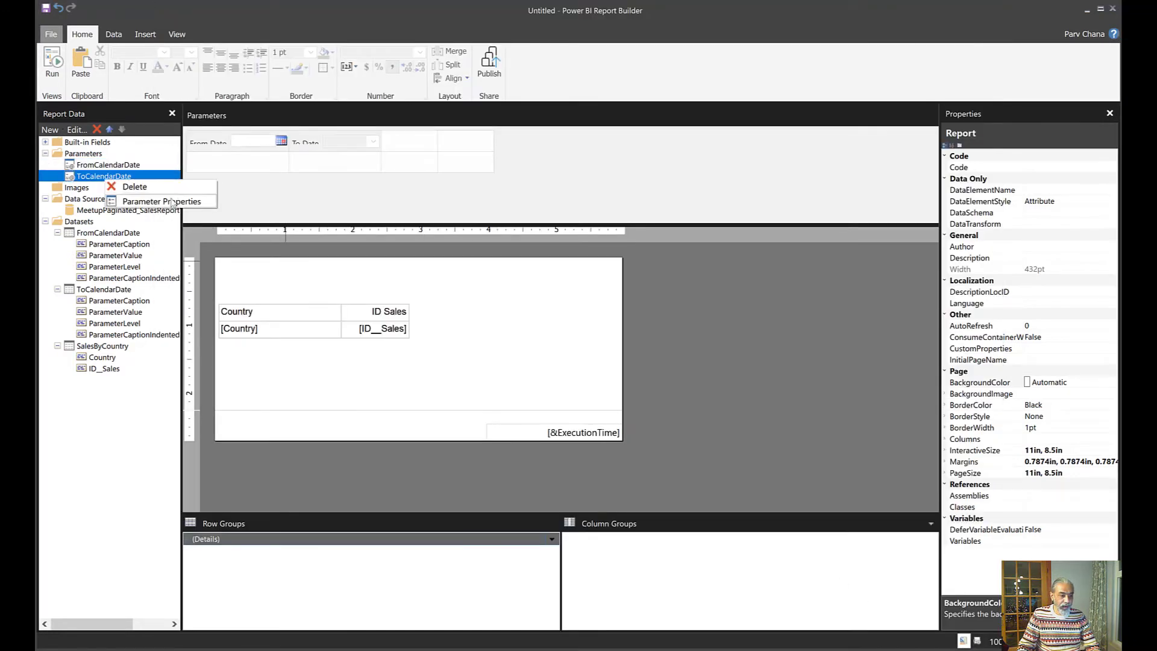
pyautogui.click(172, 203)
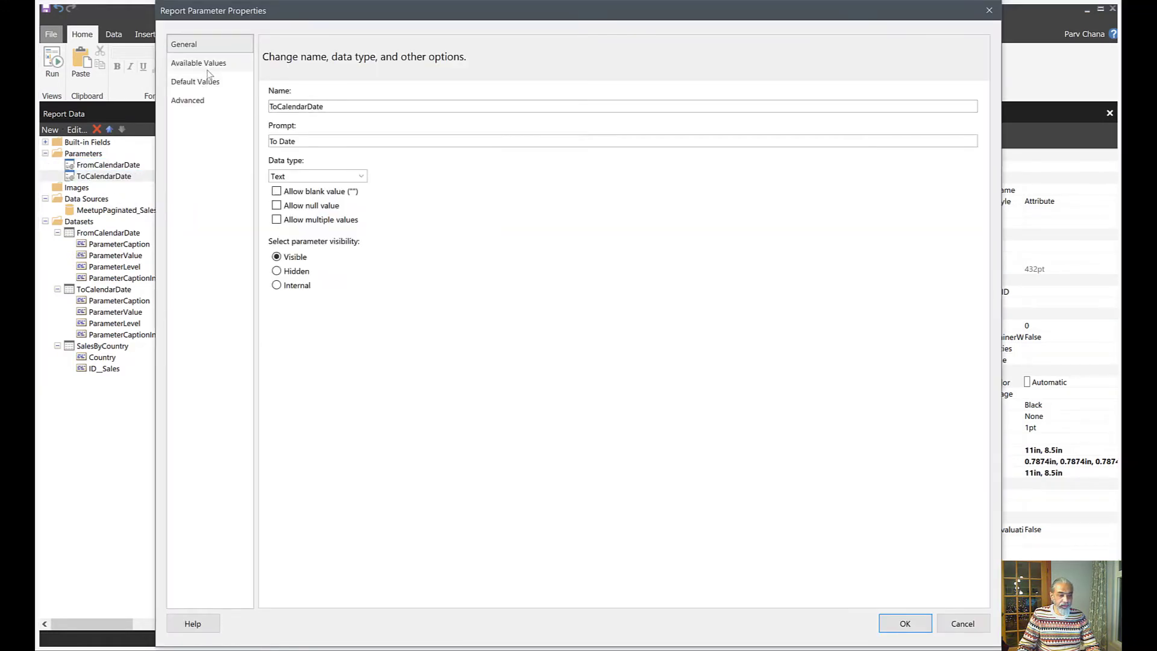
pyautogui.click(327, 178)
pyautogui.click(302, 209)
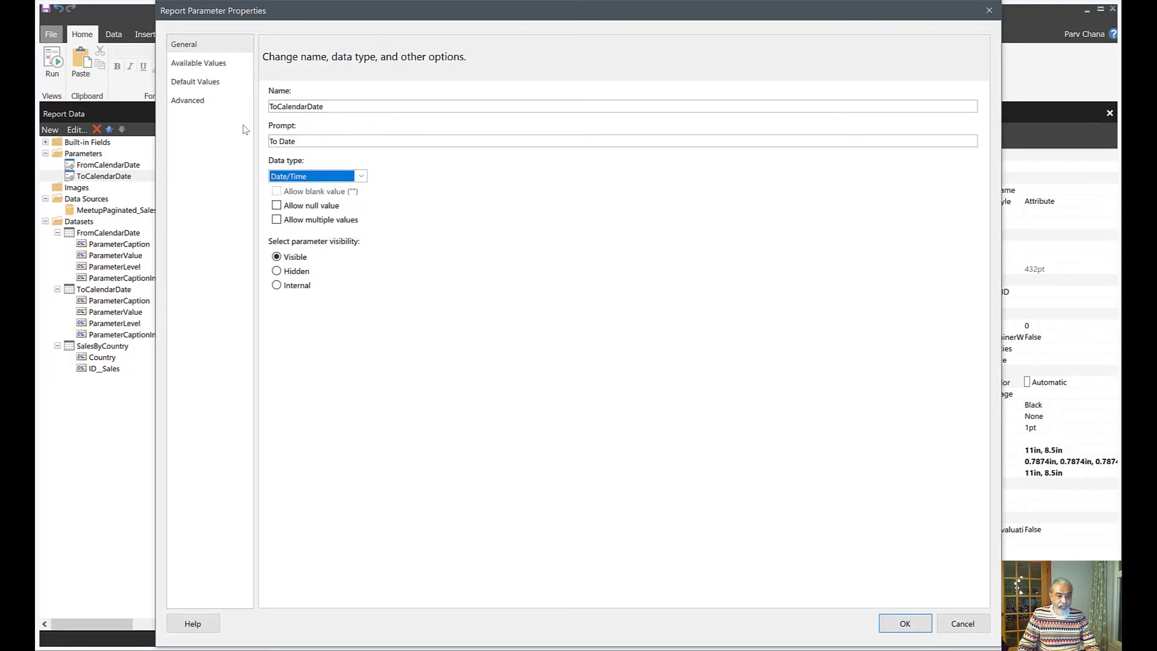
pyautogui.click(198, 62)
pyautogui.click(276, 106)
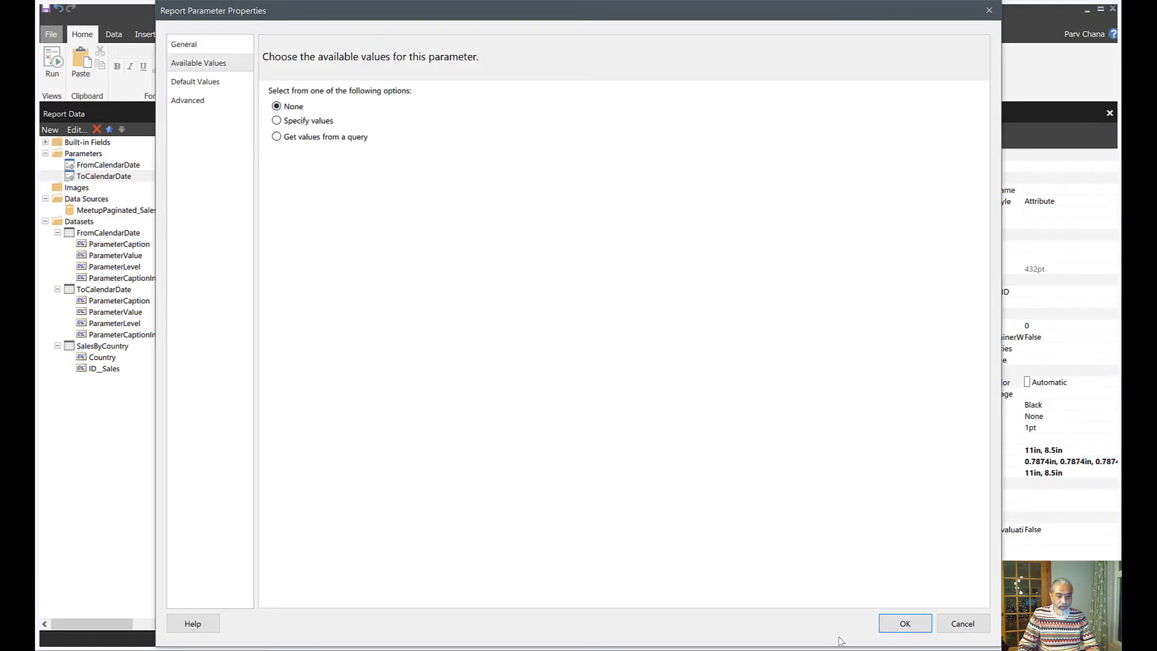
pyautogui.click(905, 623)
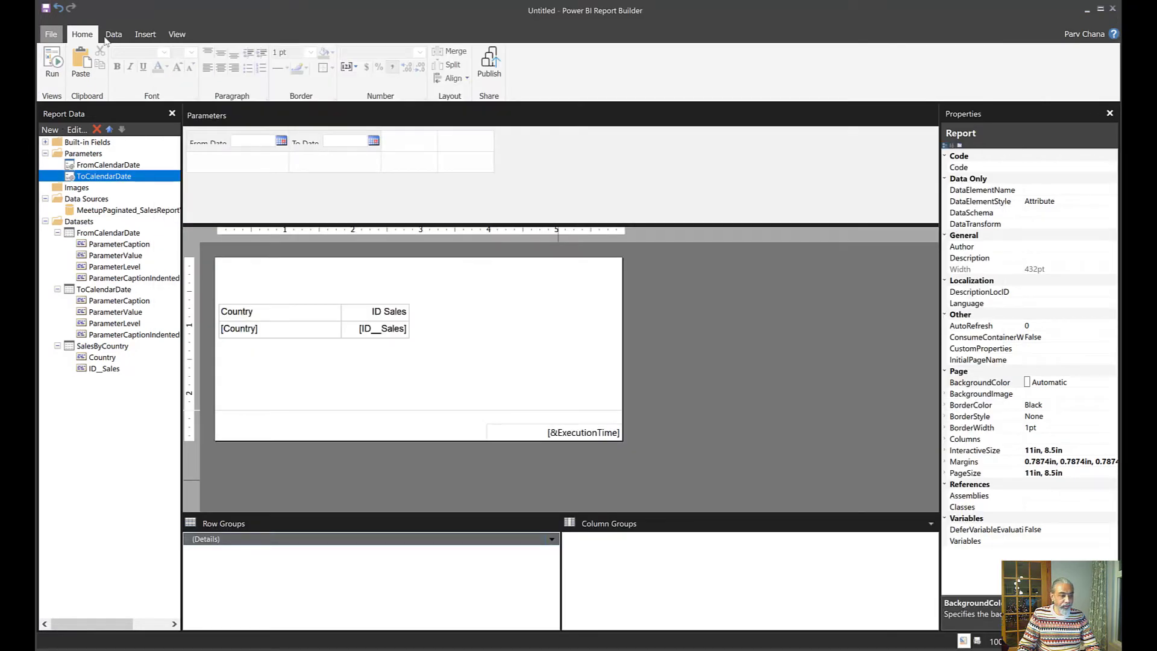
# - Run the report for the period from 2010-12-31 to 2014-12-31
pyautogui.click(52, 61)
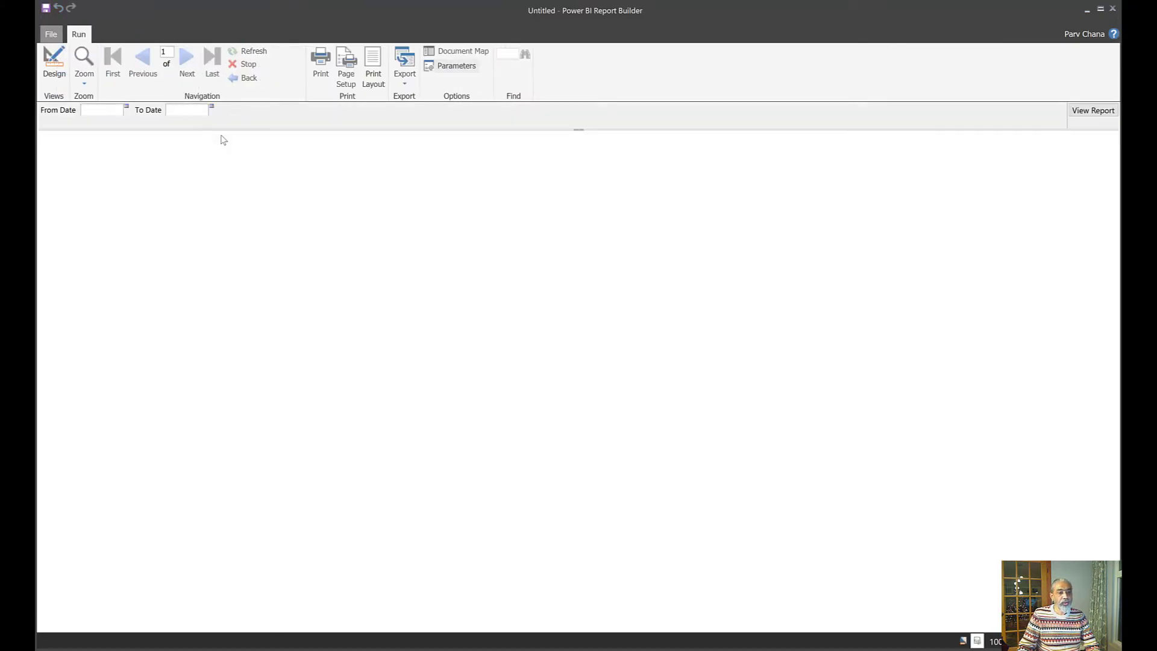
pyautogui.click(126, 108)
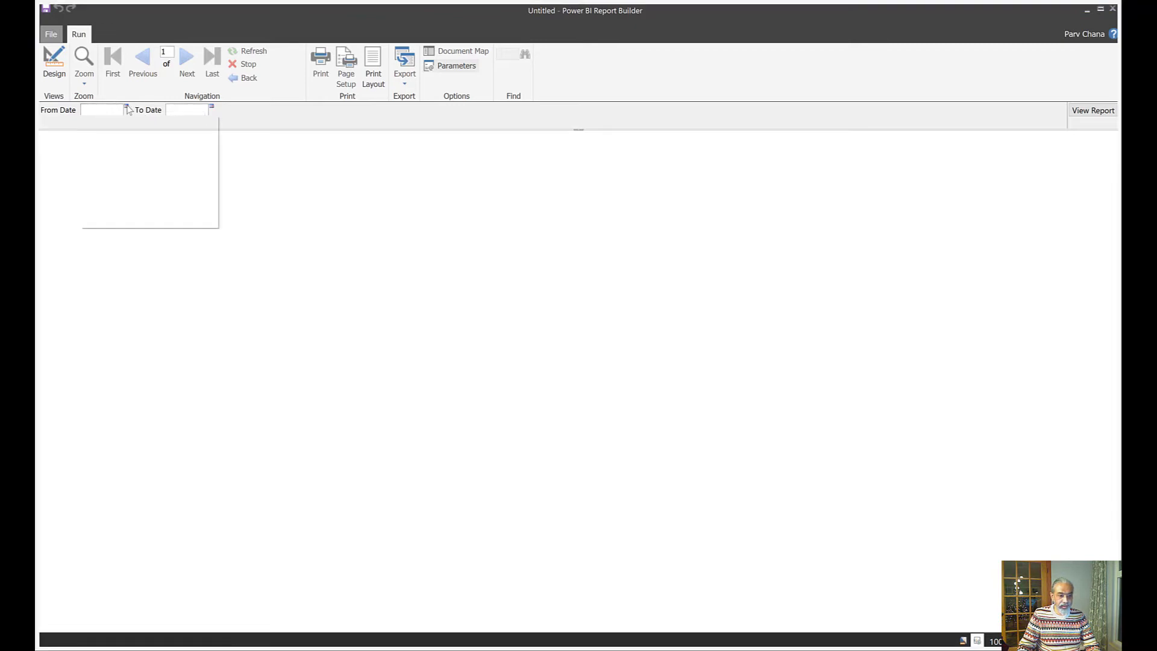
pyautogui.click(149, 125)
pyautogui.click(88, 125)
pyautogui.click(148, 125)
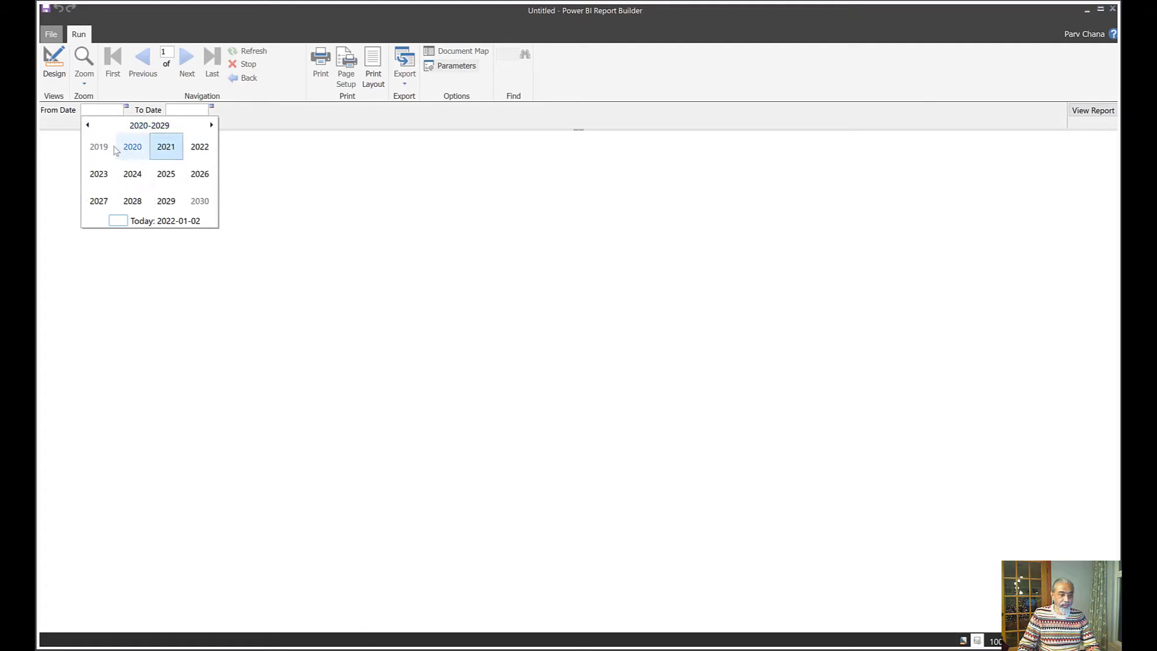
pyautogui.scroll(5, 133, 151)
pyautogui.scroll(-4, 136, 155)
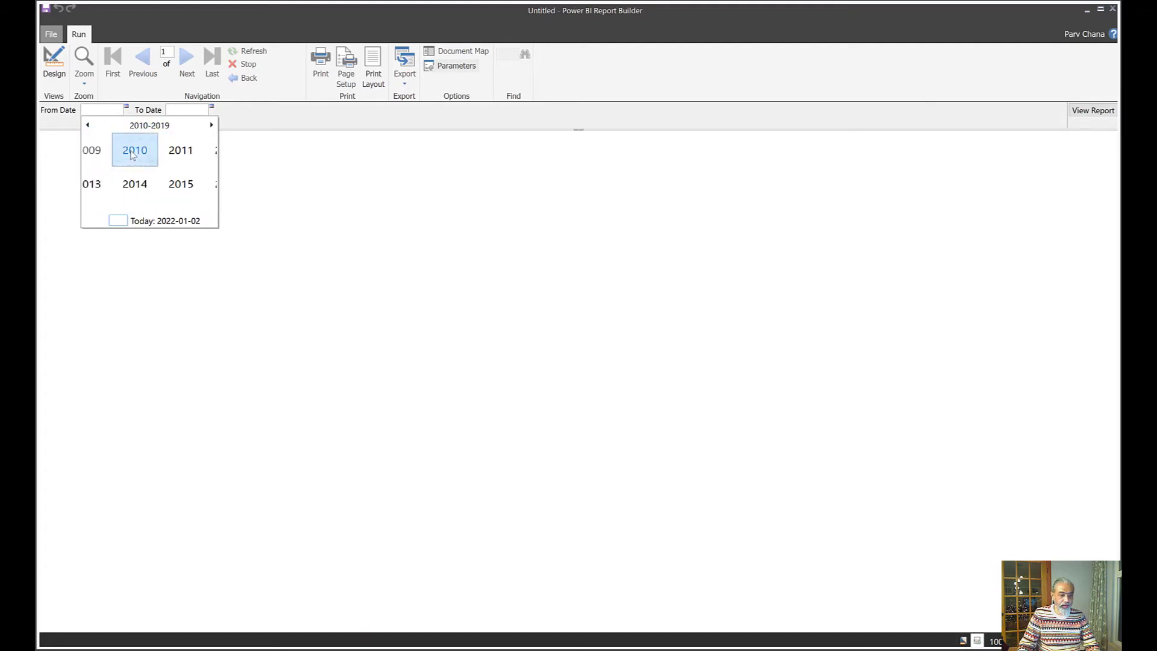
pyautogui.click(133, 148)
pyautogui.click(201, 204)
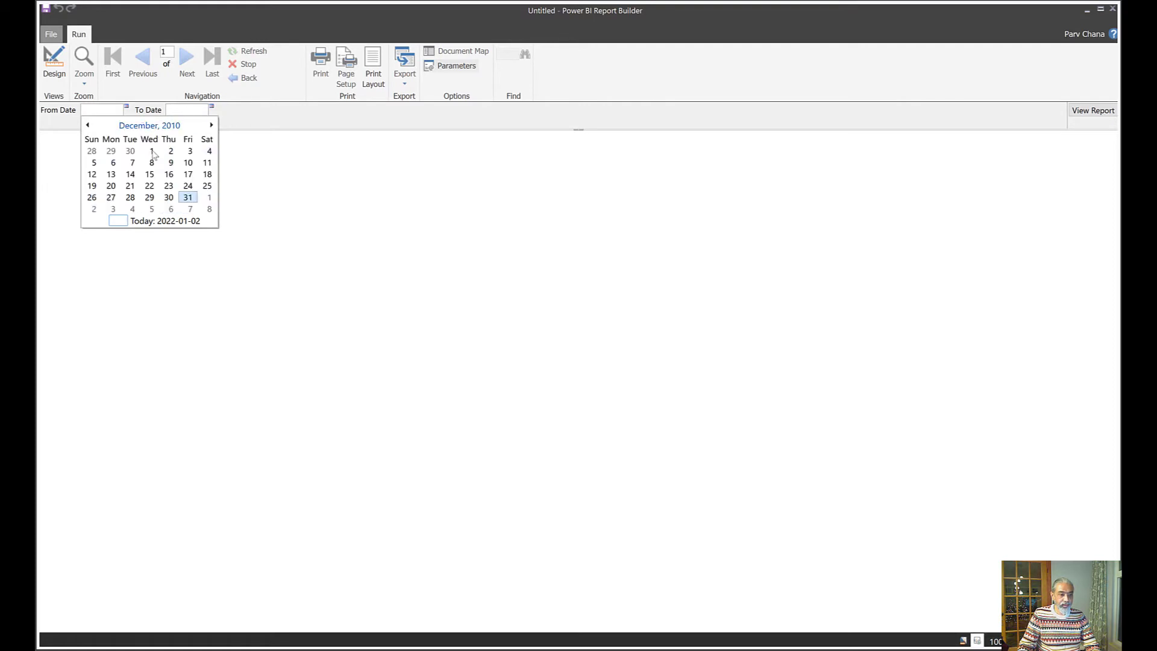
pyautogui.click(187, 195)
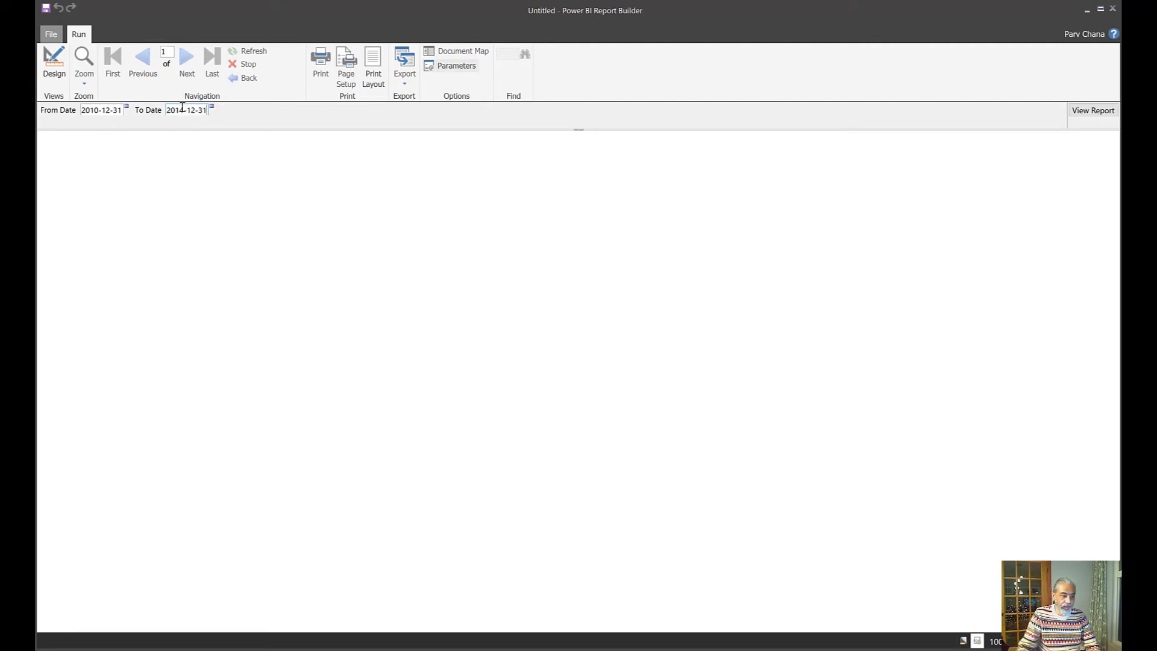
pyautogui.click(1091, 114)
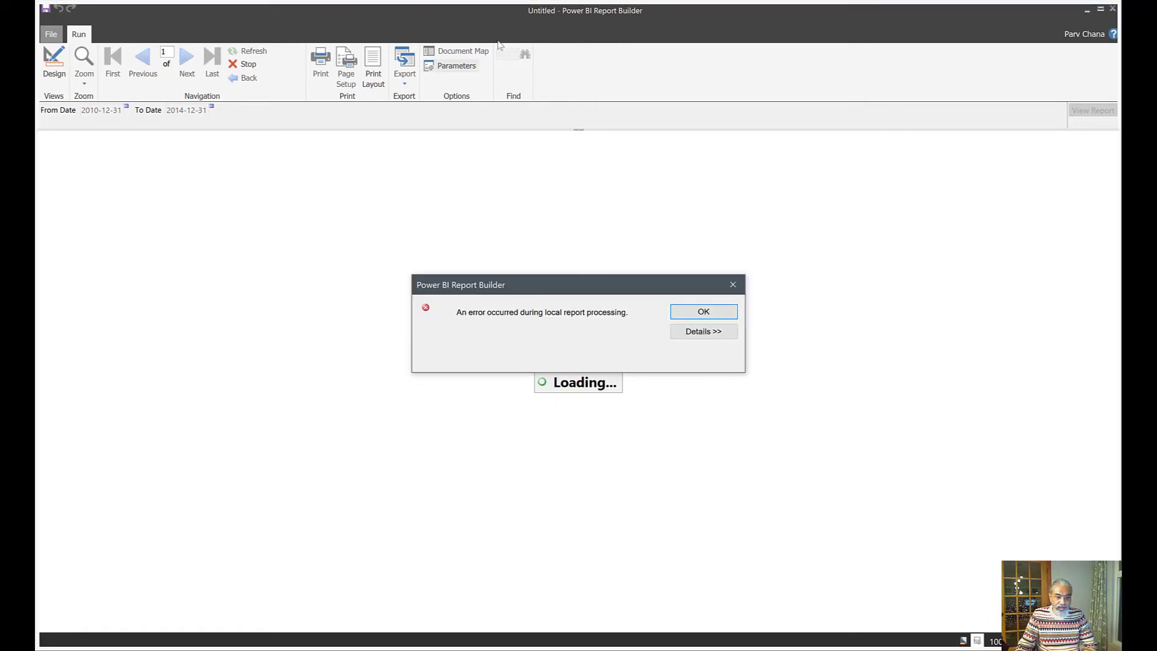
# - Expand the details of the report processing error and read the message about comparing date values with text
pyautogui.click(692, 332)
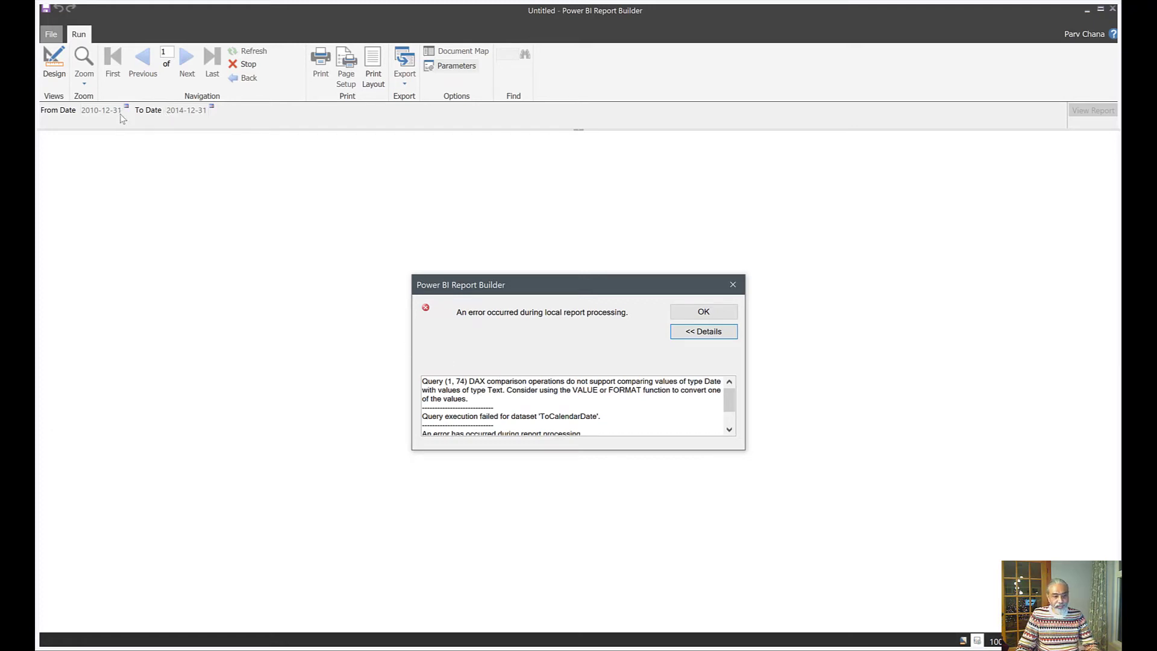
pyautogui.moveTo(527, 381); pyautogui.dragTo(650, 394)
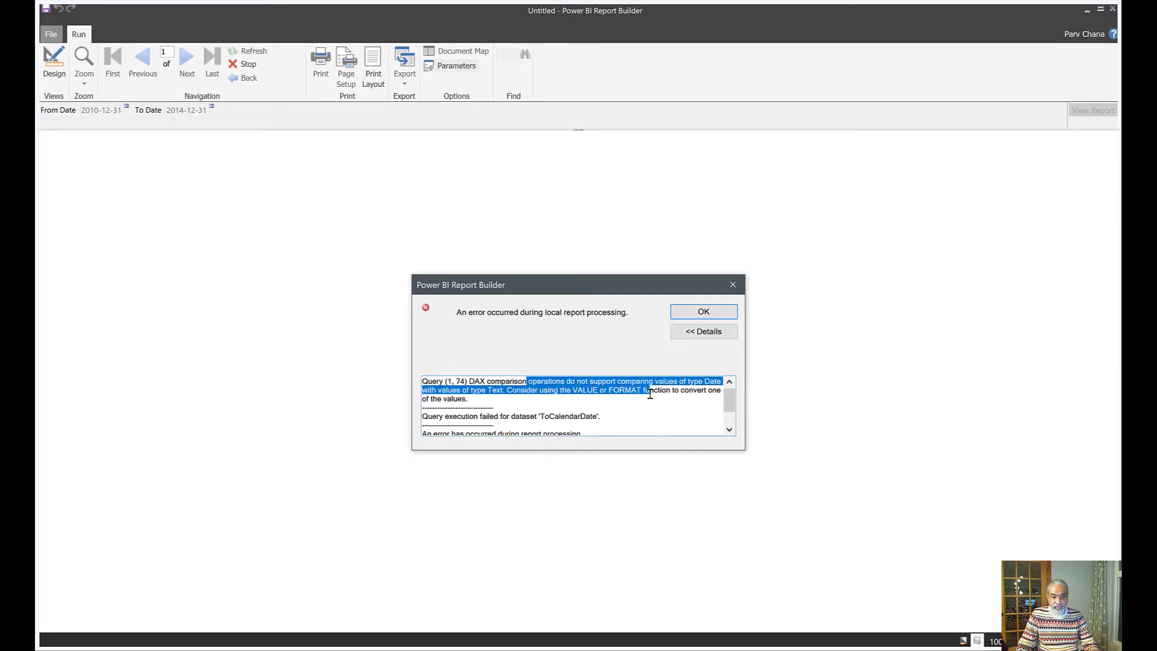
pyautogui.click(637, 401)
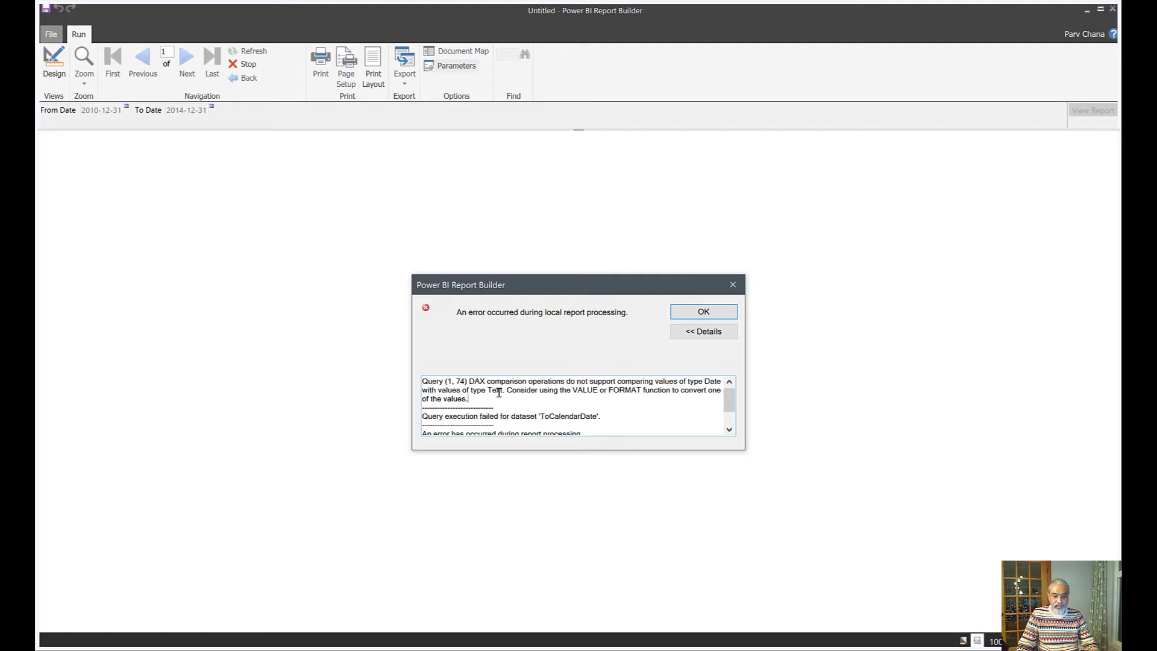
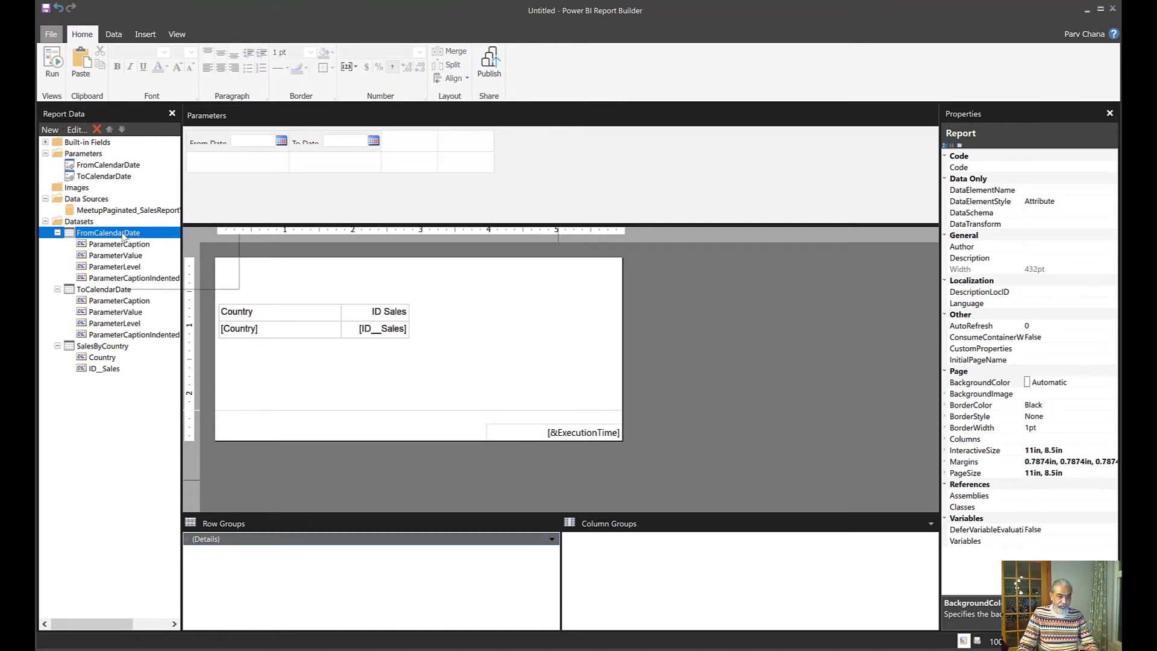
# - Delete the FromCalendarDate and ToCalendarDate datasets from the report
pyautogui.rightClick(123, 235)
pyautogui.click(152, 267)
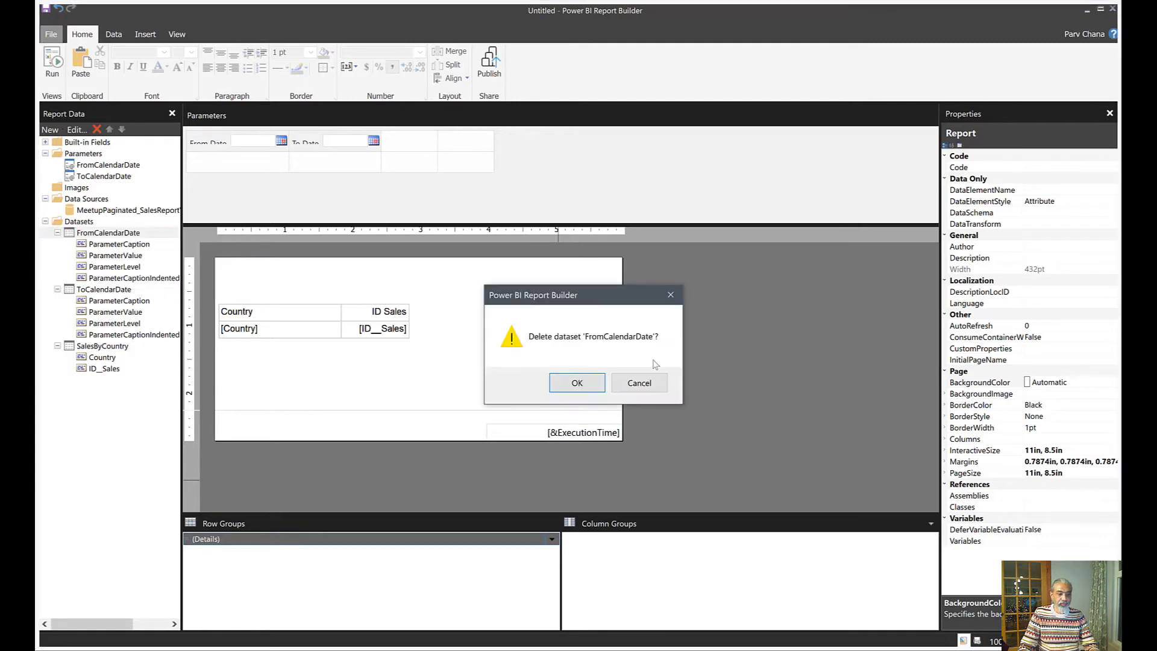
pyautogui.click(582, 383)
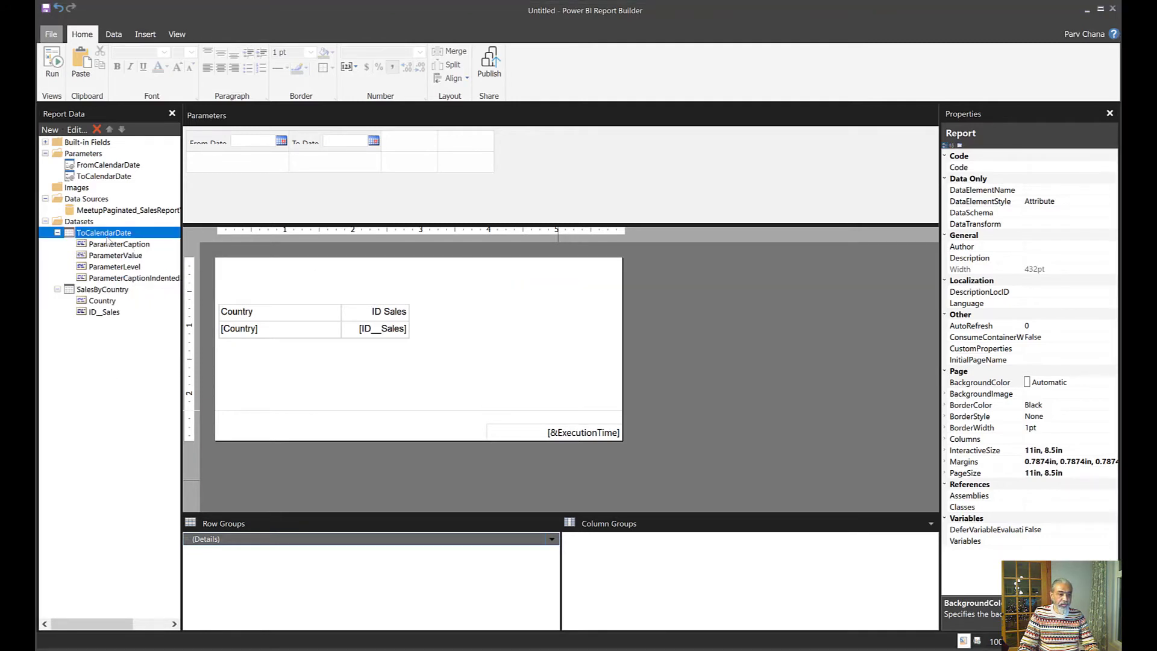
pyautogui.rightClick(107, 240)
pyautogui.click(148, 273)
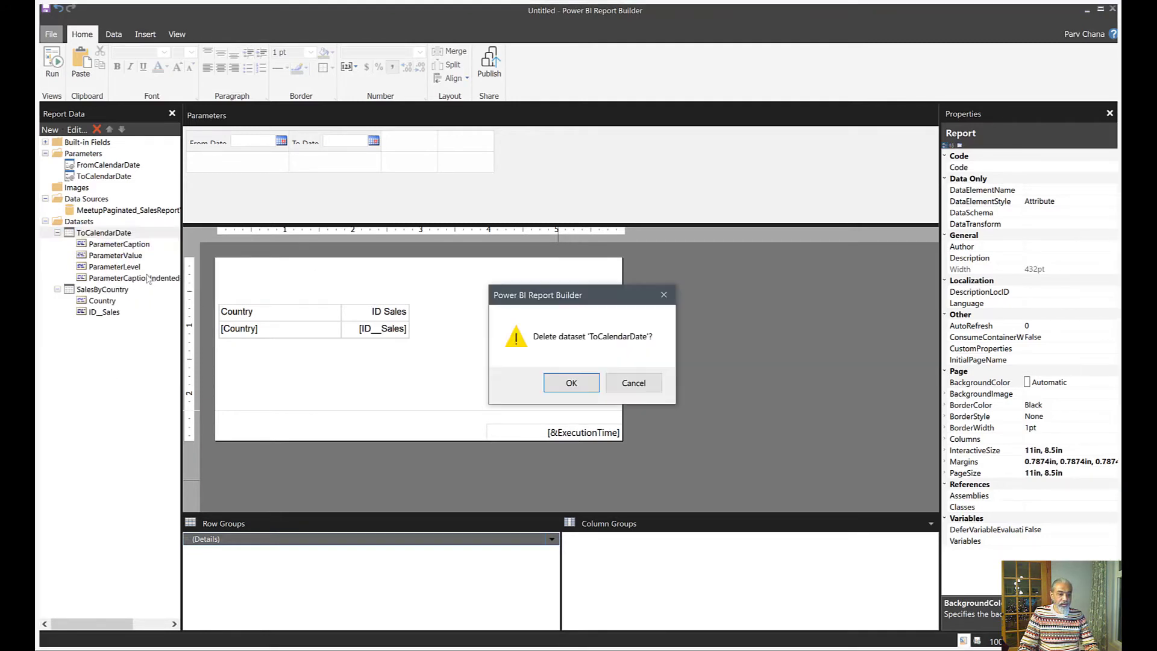
pyautogui.click(570, 383)
# - Open the SalesByCountry dataset's properties and examine the FromCalendarDate variable definitions in its query
pyautogui.rightClick(133, 236)
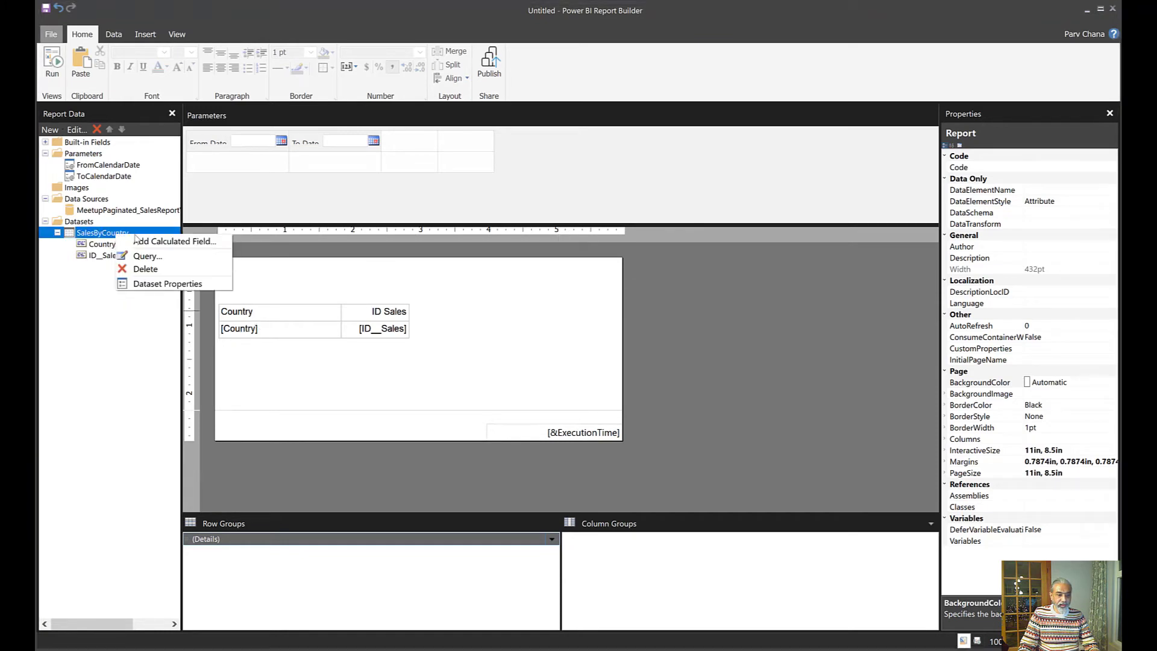
pyautogui.click(183, 283)
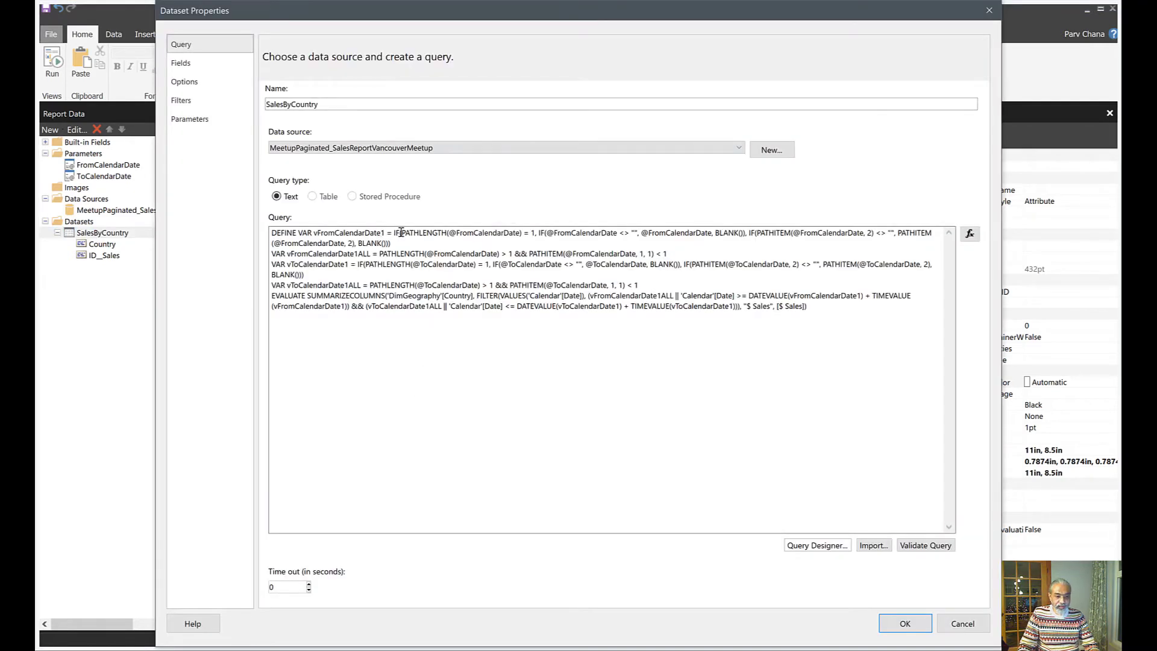
pyautogui.click(300, 235)
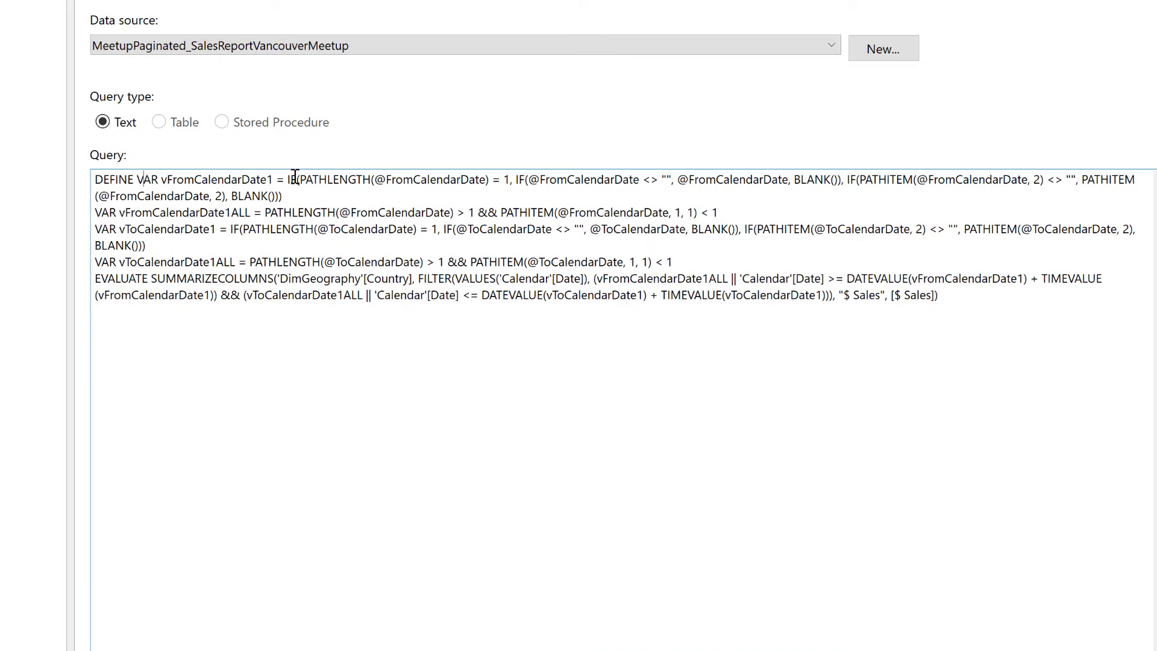
pyautogui.moveTo(295, 179); pyautogui.dragTo(471, 176)
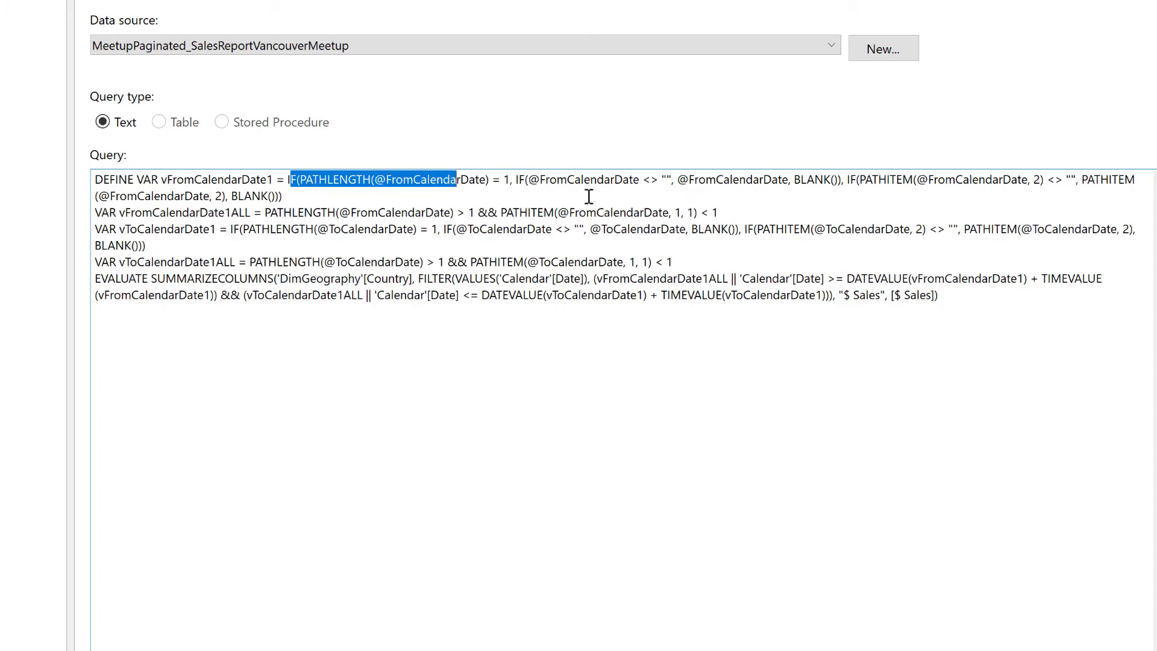
pyautogui.click(642, 197)
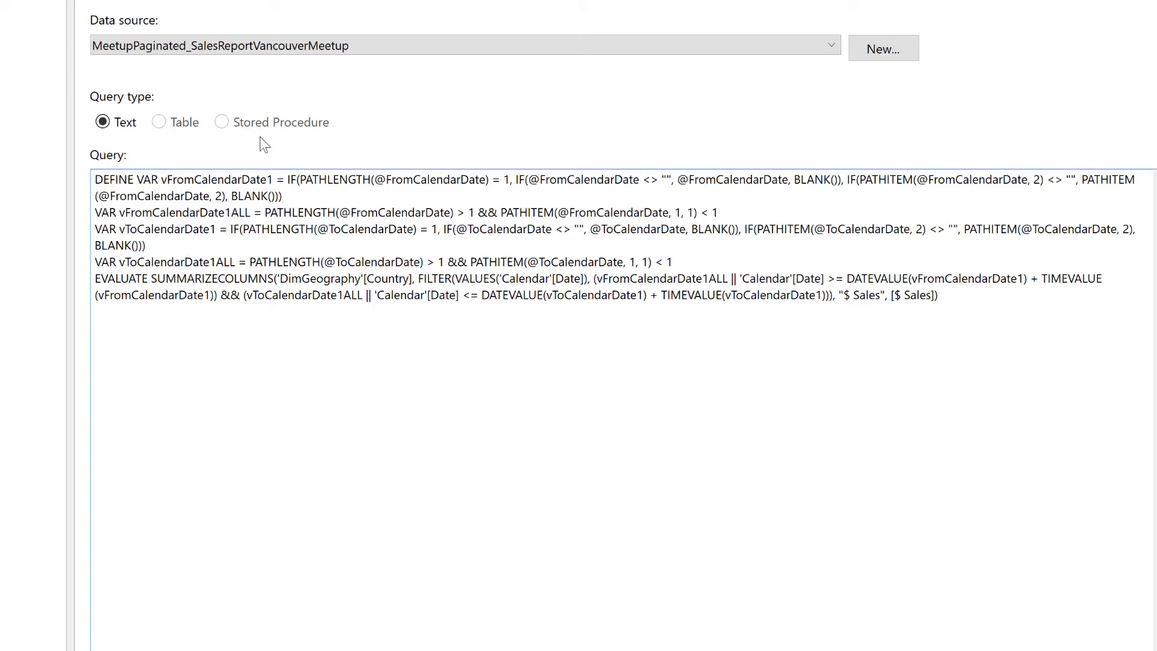
pyautogui.moveTo(288, 179); pyautogui.dragTo(795, 214)
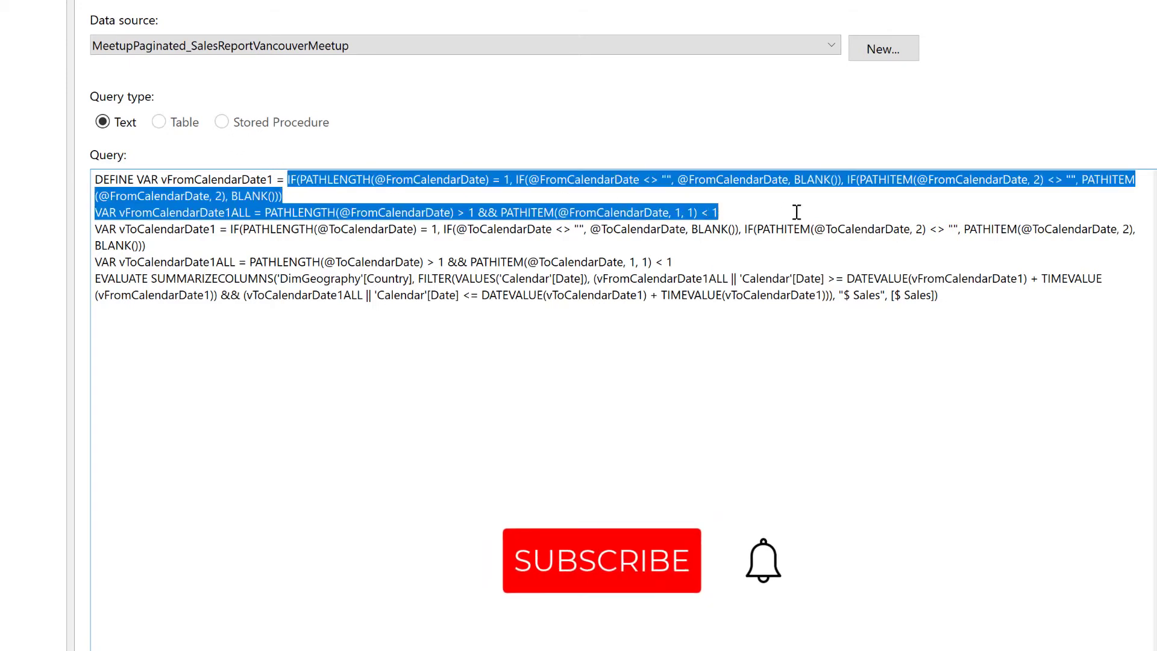
pyautogui.click(580, 229)
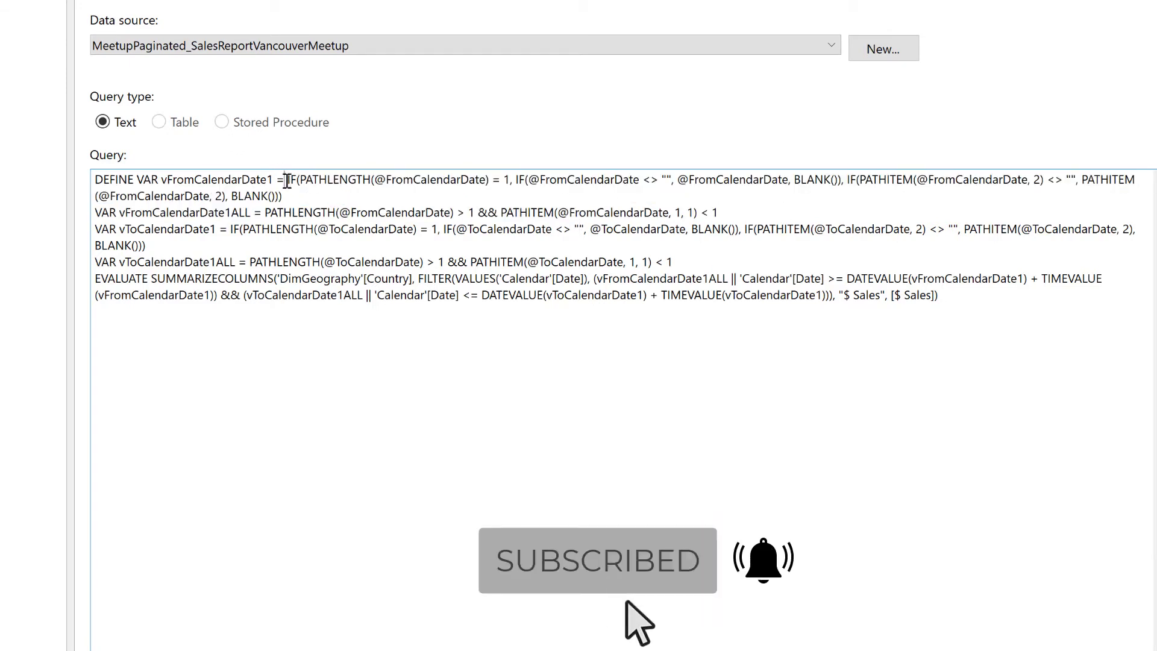
pyautogui.moveTo(284, 180)
pyautogui.mouseDown()
pyautogui.moveTo(1097, 186)
pyautogui.moveTo(297, 197)
pyautogui.mouseUp()
pyautogui.write('DATEVALU')
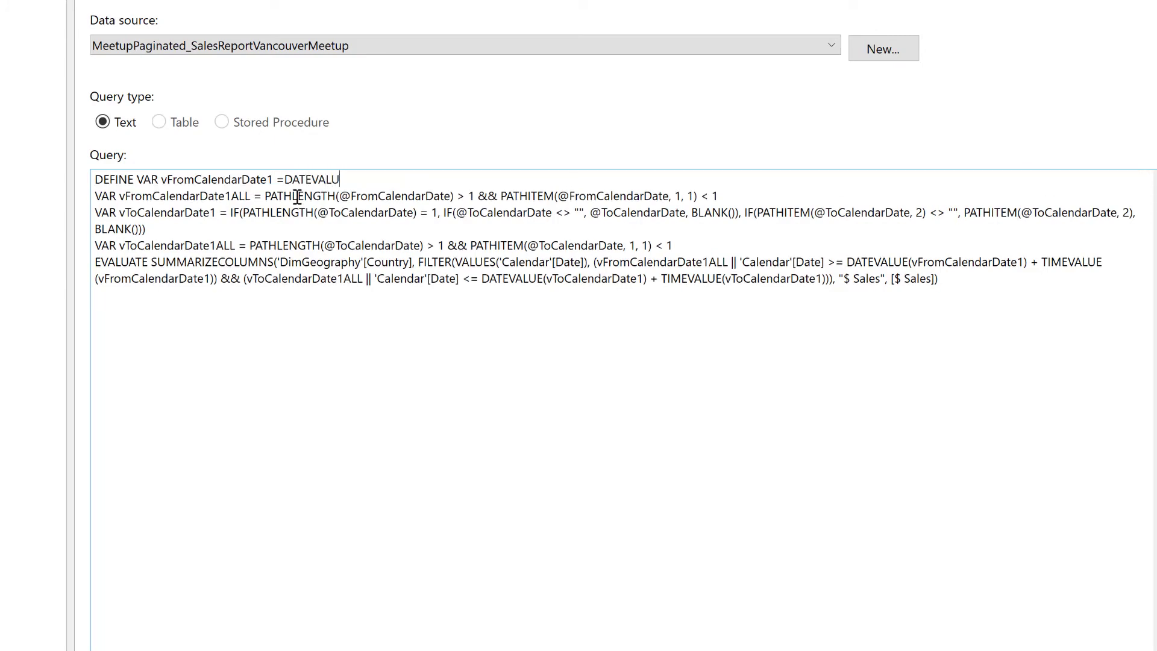
pyautogui.write('E @Fr')
pyautogui.press('BackSpace')
pyautogui.press('BackSpace')
pyautogui.write('ToC')
pyautogui.press('BackSpace')
pyautogui.write('omCa')
pyautogui.press('BackSpace')
pyautogui.press('BackSpace')
pyautogui.press('BackSpace')
pyautogui.press('BackSpace')
pyautogui.write('FromCalendarDate)')
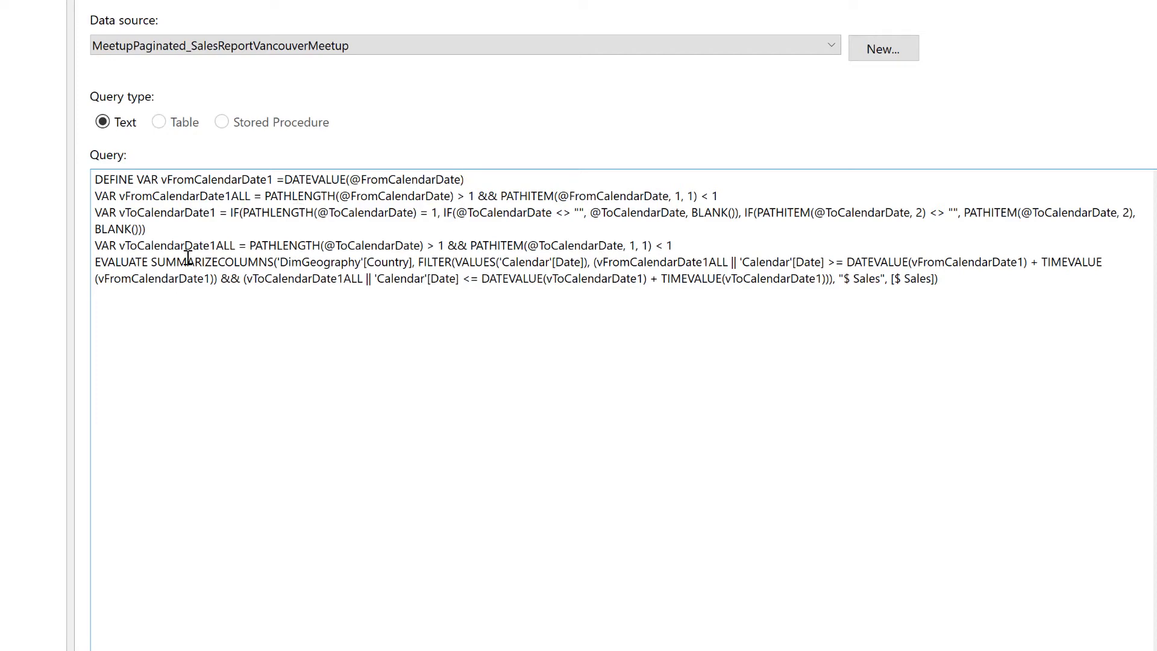
# - Delete the whole vFromCalendarDate1ALL variable line from the query
pyautogui.moveTo(762, 196); pyautogui.dragTo(102, 196)
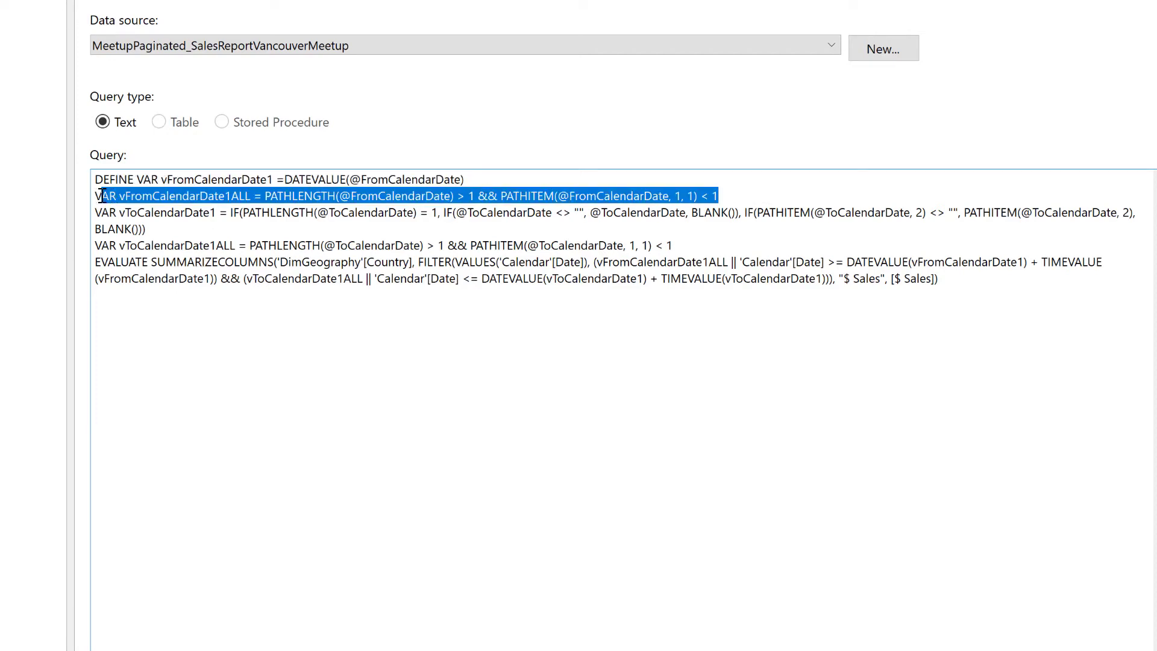
pyautogui.press('Delete')
pyautogui.press('BackSpace')
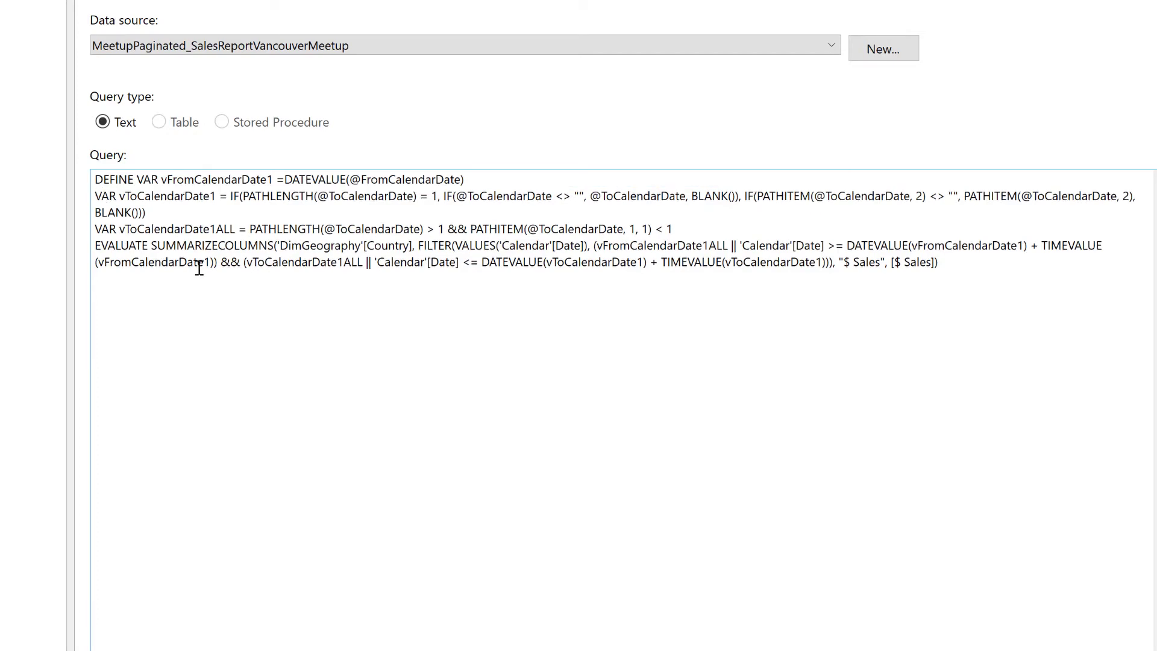
pyautogui.moveTo(173, 179); pyautogui.dragTo(406, 181)
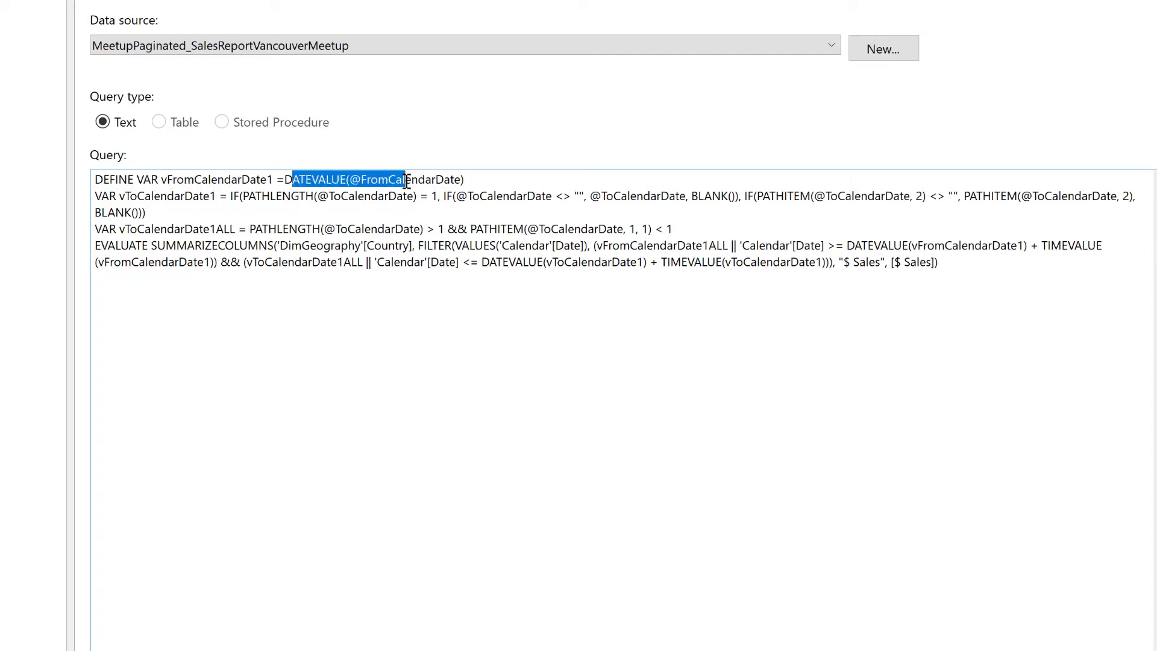
pyautogui.click(407, 180)
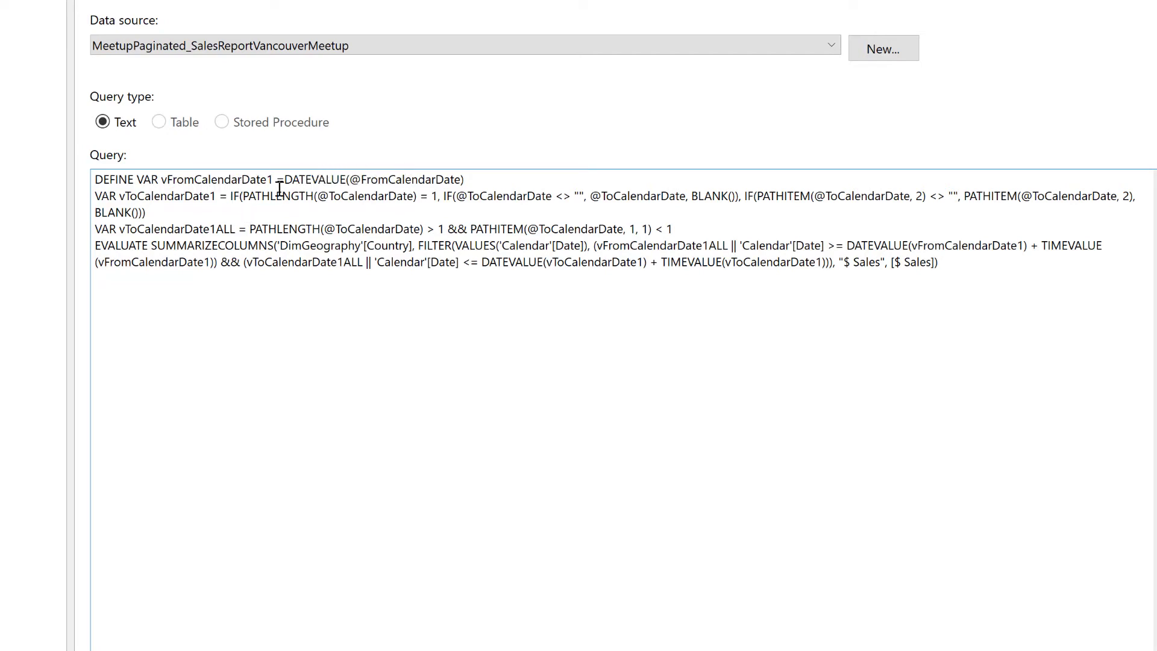
pyautogui.moveTo(285, 180); pyautogui.dragTo(347, 181)
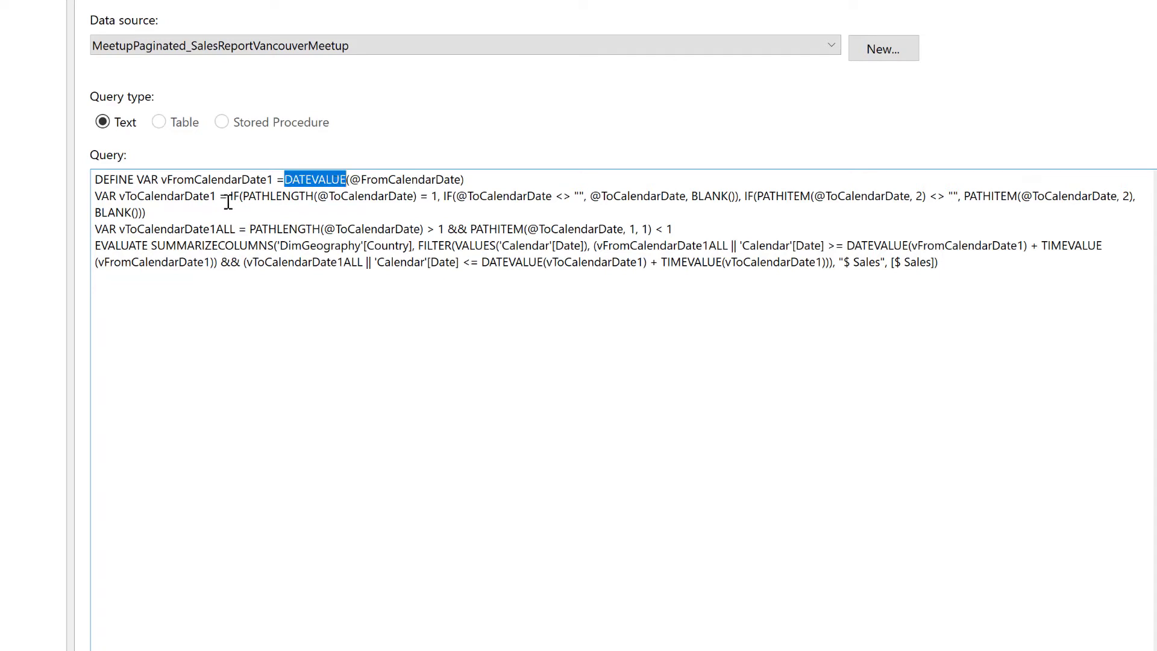
pyautogui.moveTo(229, 197); pyautogui.dragTo(235, 207)
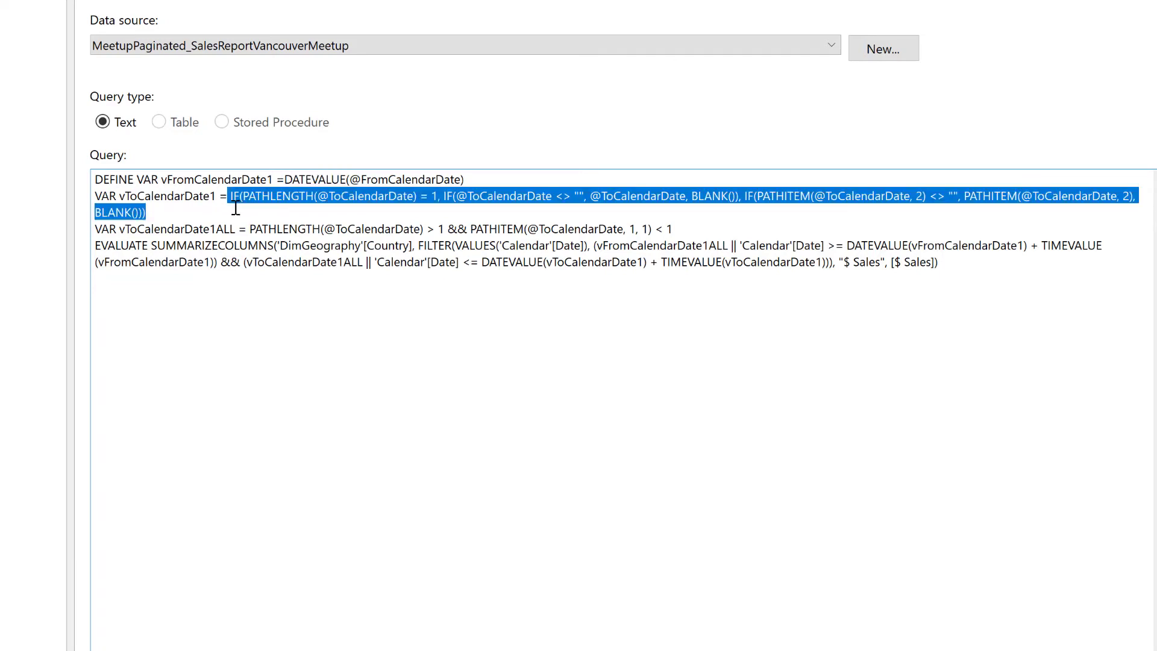
pyautogui.write('DATEVA')
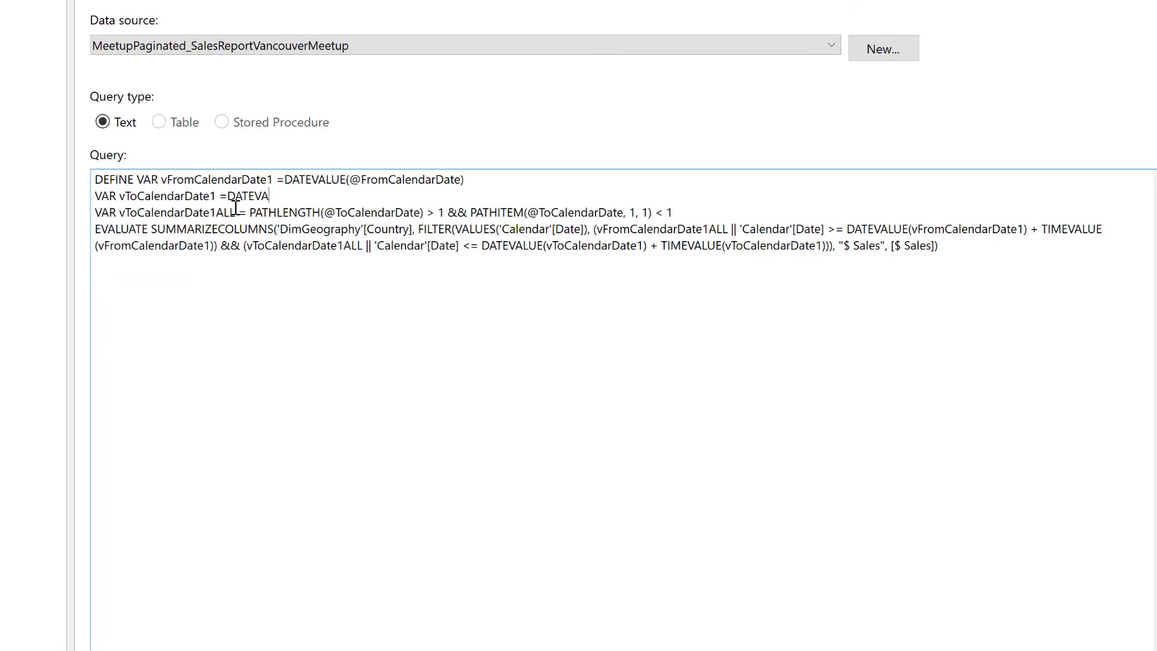
pyautogui.write('LUE(@ToCalendarDate)')
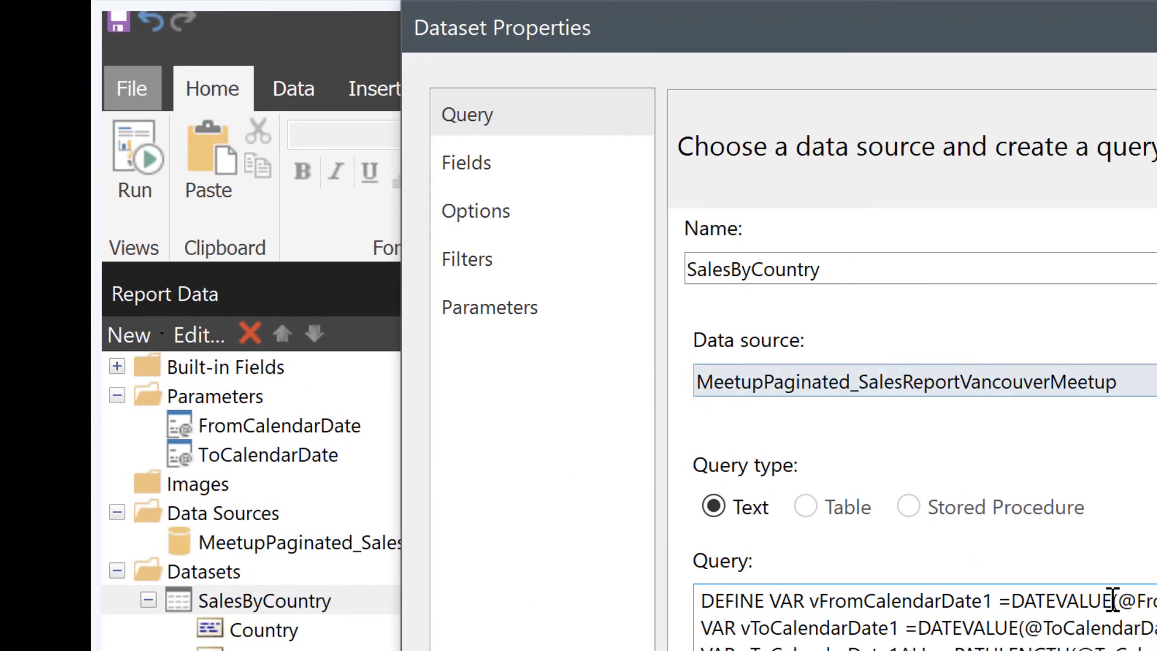
# - Delete the whole vToCalendarDate1ALL variable line from the query
pyautogui.moveTo(1118, 601); pyautogui.dragTo(1153, 601)
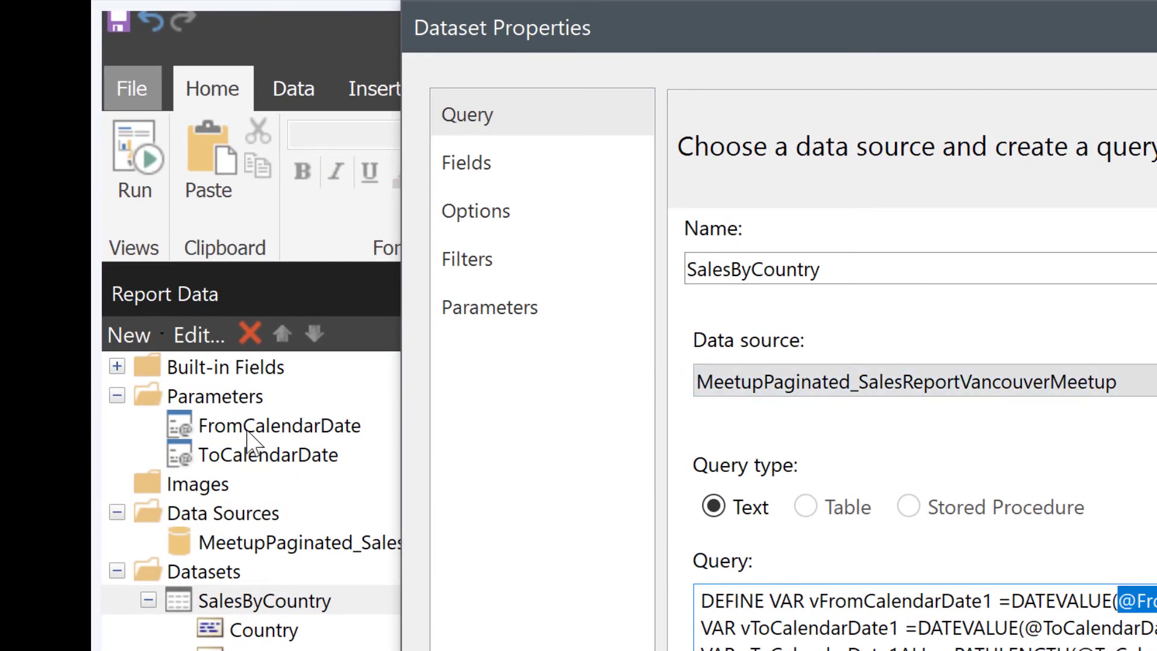
pyautogui.click(1133, 602)
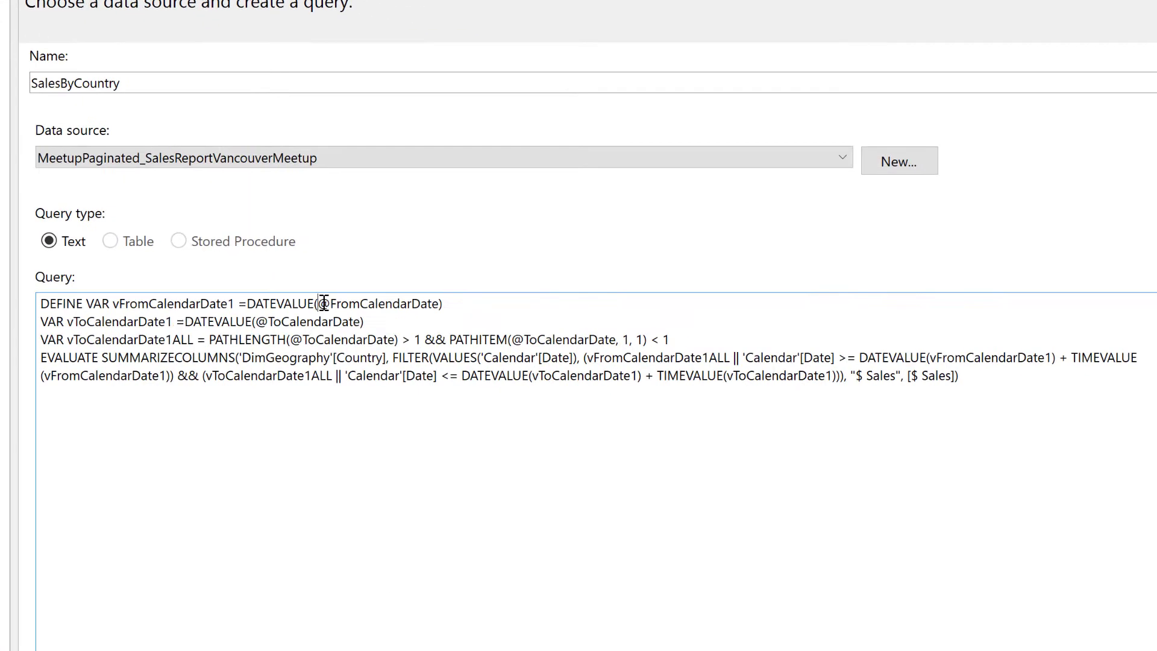
pyautogui.moveTo(323, 303); pyautogui.dragTo(335, 303)
pyautogui.moveTo(687, 337); pyautogui.dragTo(30, 341)
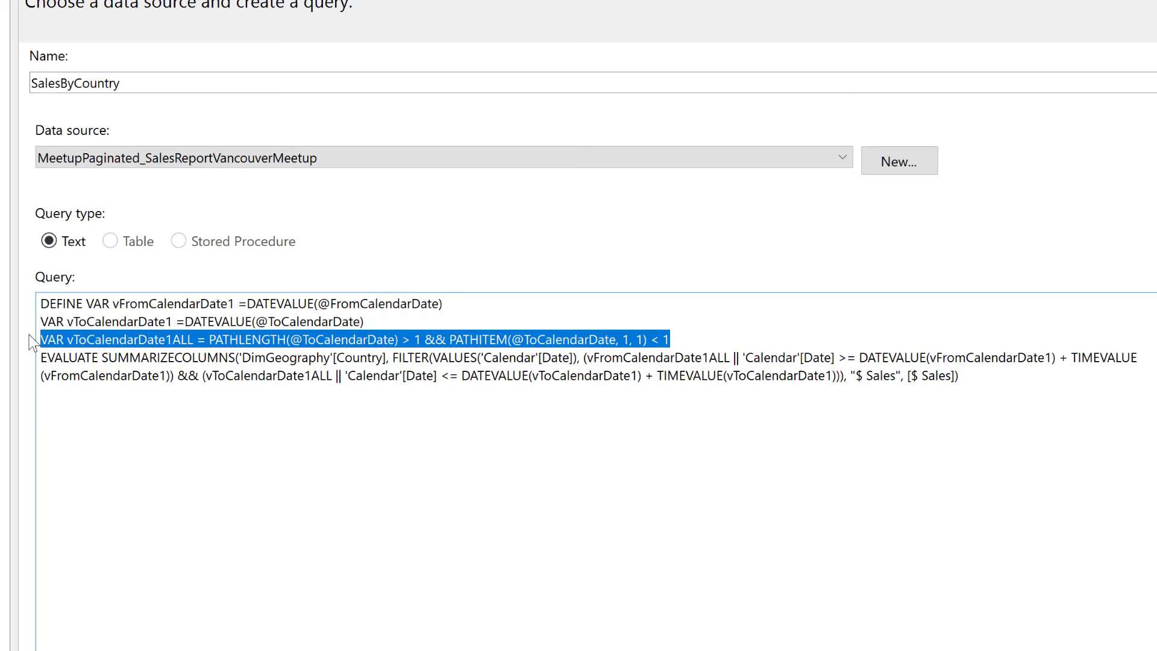
pyautogui.press('Delete')
pyautogui.press('Delete')
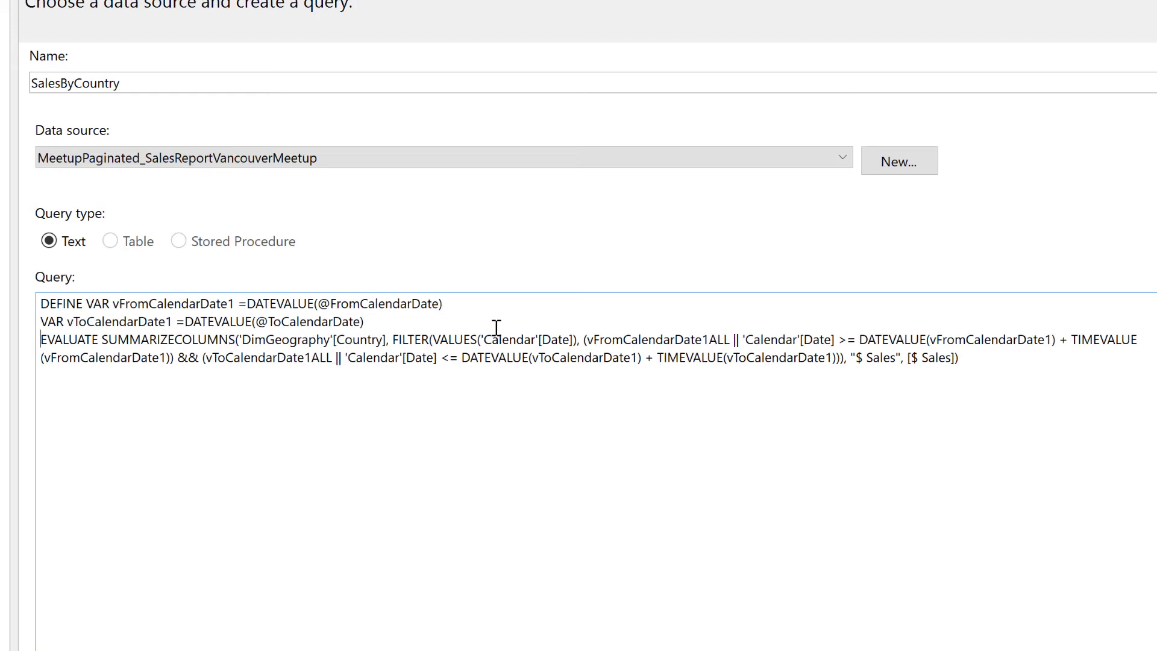
# - Remove the "vFromCalendarDate1ALL ||" condition from the FILTER in the EVALUATE statement
pyautogui.click(590, 339)
pyautogui.moveTo(590, 339); pyautogui.dragTo(623, 340)
pyautogui.press('Right')
pyautogui.press('Delete')
pyautogui.press('Delete')
pyautogui.press('Delete')
pyautogui.press('Delete')
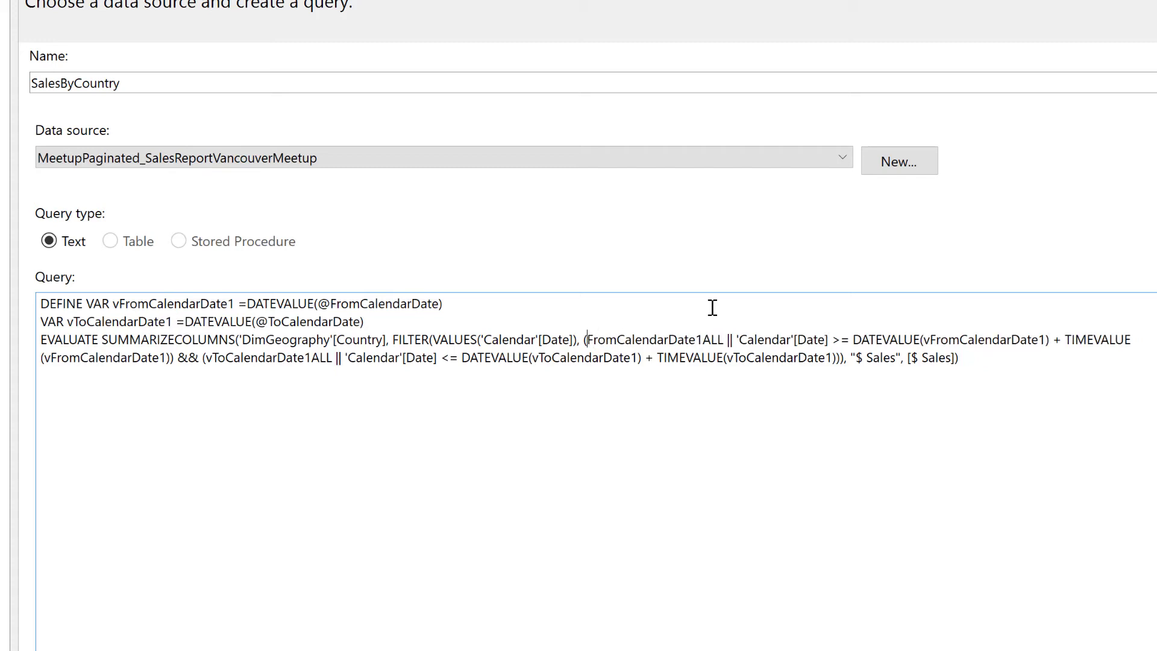
pyautogui.press('Delete')
pyautogui.press('Delete')
pyautogui.press('Delete')
pyautogui.press('Delete')
pyautogui.press('Delete')
pyautogui.press('Delete')
pyautogui.press('Delete')
pyautogui.press('Delete')
pyautogui.press('Delete')
pyautogui.press('Delete')
pyautogui.press('Delete')
pyautogui.press('Delete')
pyautogui.press('Delete')
pyautogui.press('Delete')
pyautogui.press('Delete')
pyautogui.press('Delete')
pyautogui.press('Delete')
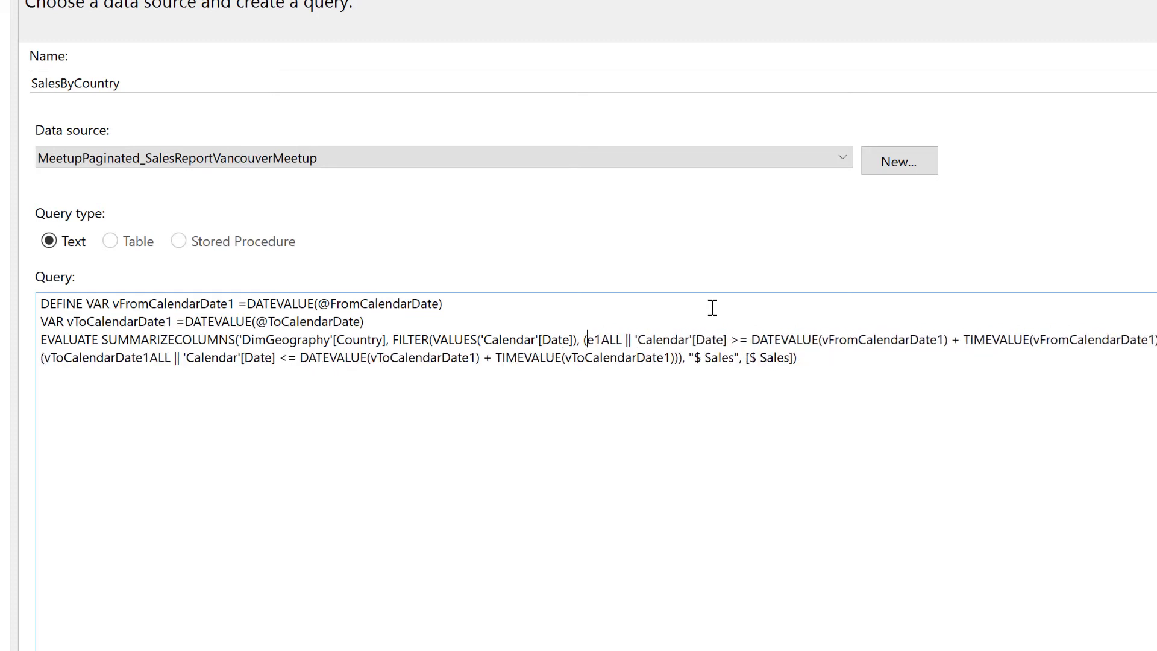
pyautogui.press('Delete')
pyautogui.press('Delete')
pyautogui.press('Delete')
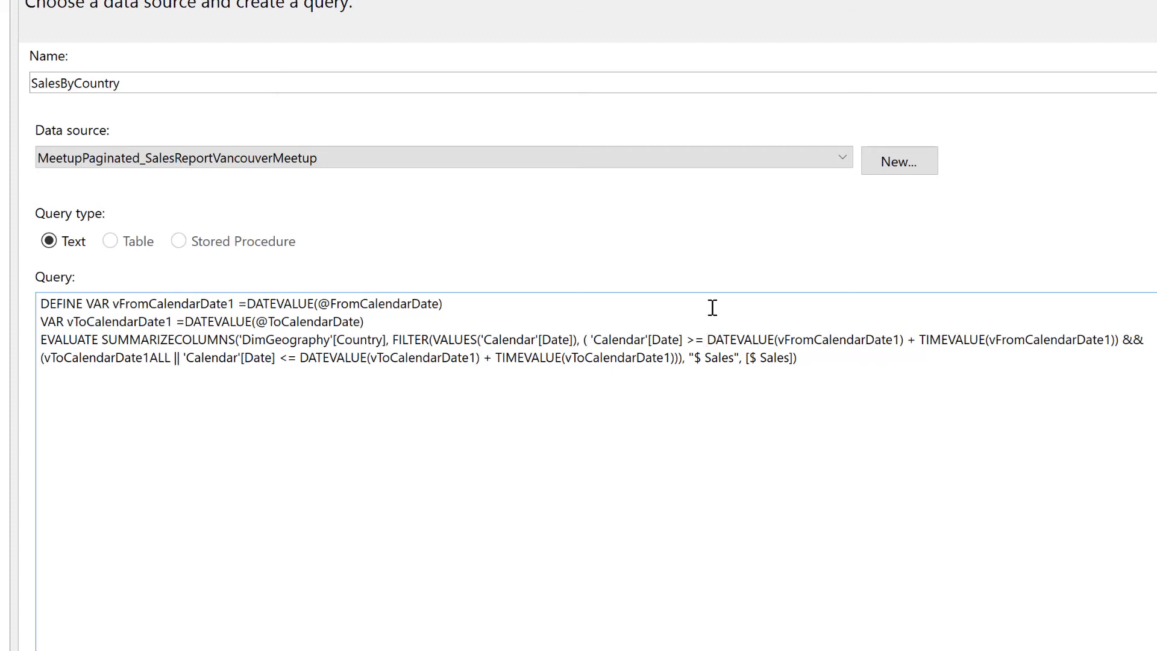
# - Remove the DATEVALUE function and its parentheses around vFromCalendarDate1 in the filter's >= comparison
pyautogui.press('Delete')
pyautogui.press('Delete')
pyautogui.press('Delete')
pyautogui.press('Delete')
pyautogui.press('Delete')
pyautogui.press('Delete')
pyautogui.press('Delete')
pyautogui.press('Delete')
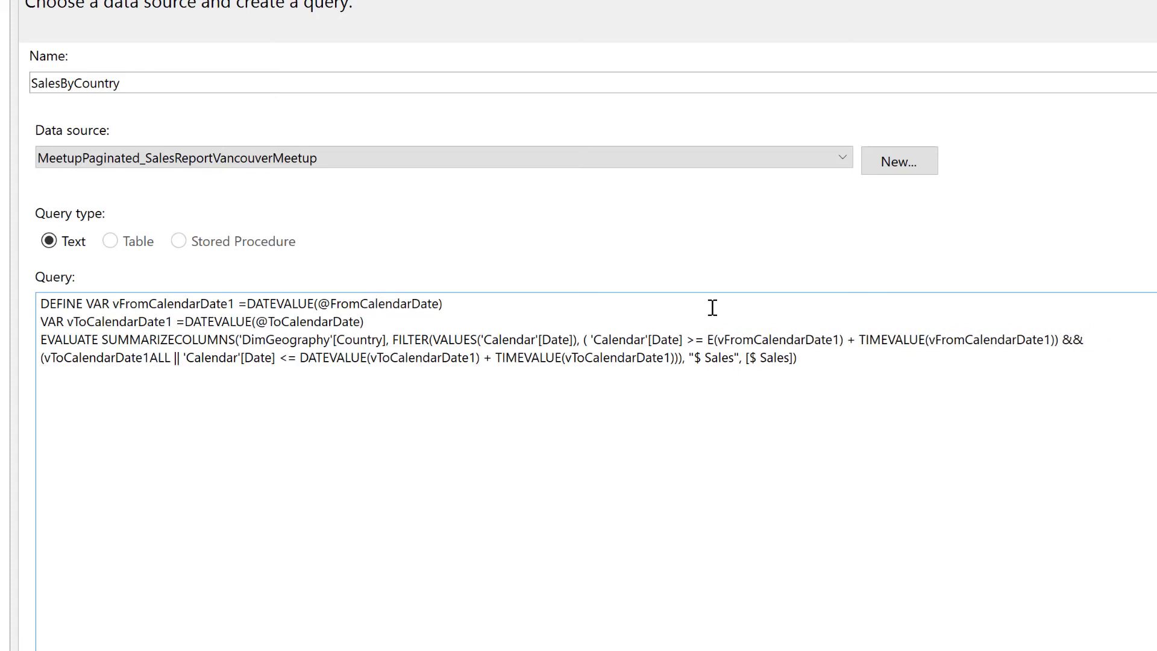
pyautogui.press('Delete')
pyautogui.press('Delete')
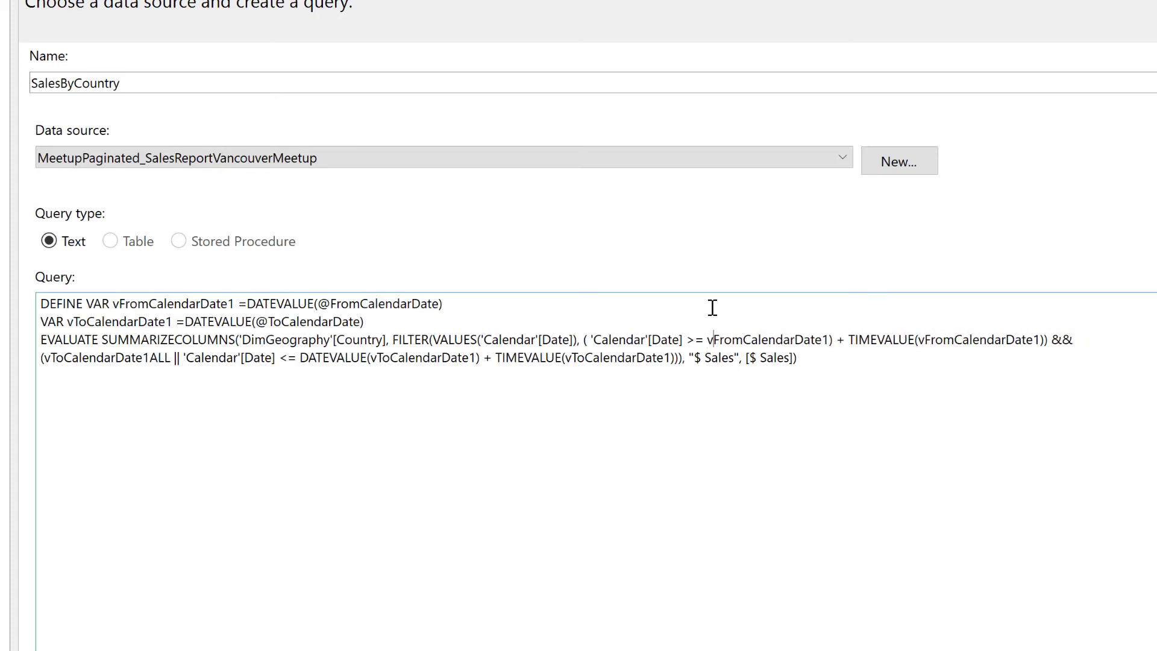
pyautogui.press('BackSpace')
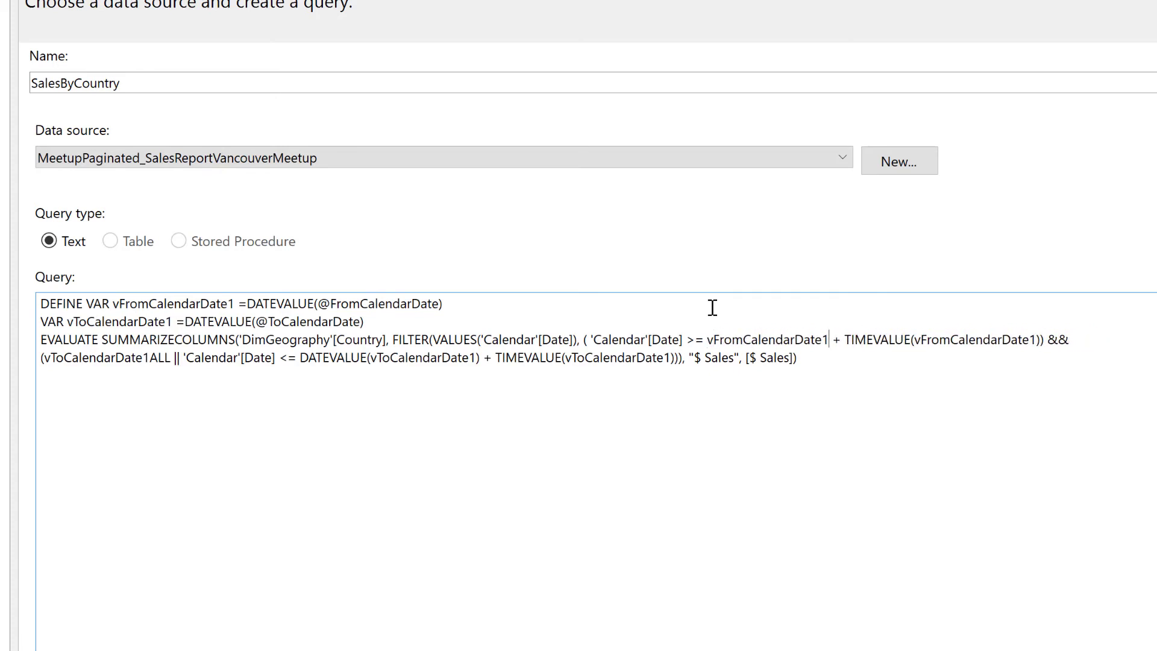
# - Remove the + TIMEVALUE(vFromCalendarDate1) term from the filter's >= comparison, leaving vFromCalendarDate1 followed by one closing parenthesis
pyautogui.press('Delete')
pyautogui.press('Delete')
pyautogui.press('Delete')
pyautogui.press('Delete')
pyautogui.press('Delete')
pyautogui.press('Delete')
pyautogui.press('Delete')
pyautogui.press('Delete')
pyautogui.press('Delete')
pyautogui.press('Delete')
pyautogui.press('Delete')
pyautogui.press('Delete')
pyautogui.press('Delete')
pyautogui.press('Delete')
pyautogui.press('Delete')
pyautogui.press('Delete')
pyautogui.press('Delete')
pyautogui.press('Delete')
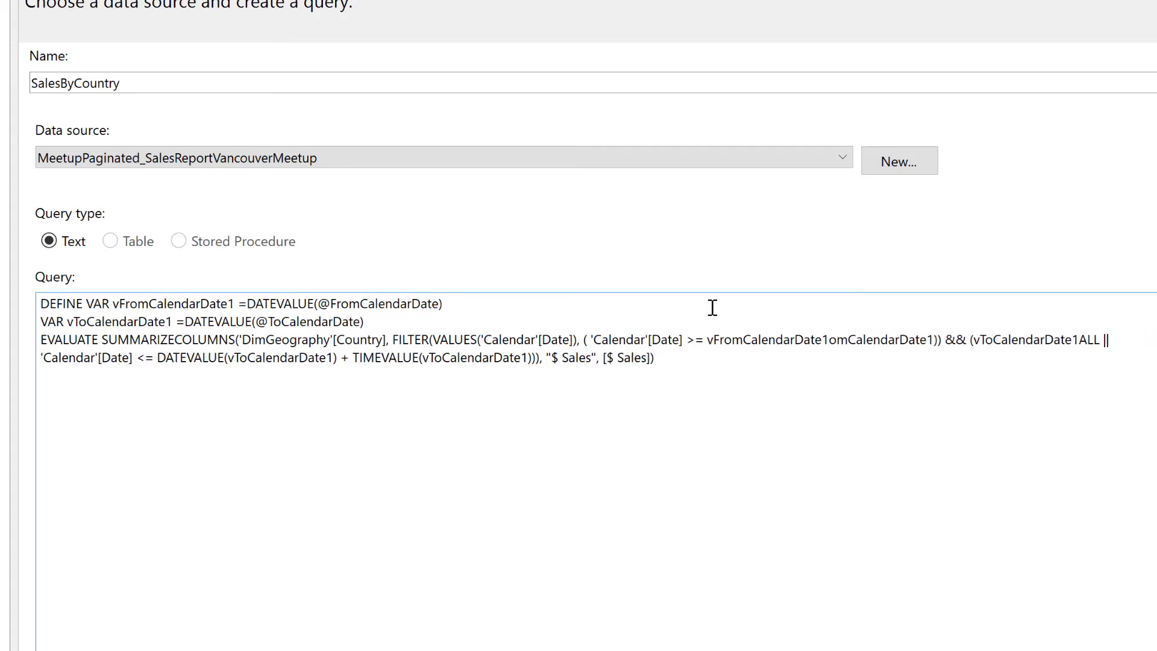
pyautogui.press('Delete')
pyautogui.press('Delete')
pyautogui.press('Delete')
pyautogui.press('Delete')
pyautogui.press('Delete')
pyautogui.press('Delete')
pyautogui.press('Delete')
pyautogui.press('Delete')
pyautogui.press('Delete')
pyautogui.press('Delete')
pyautogui.press('Delete')
pyautogui.press('Delete')
pyautogui.press('Delete')
pyautogui.press('Delete')
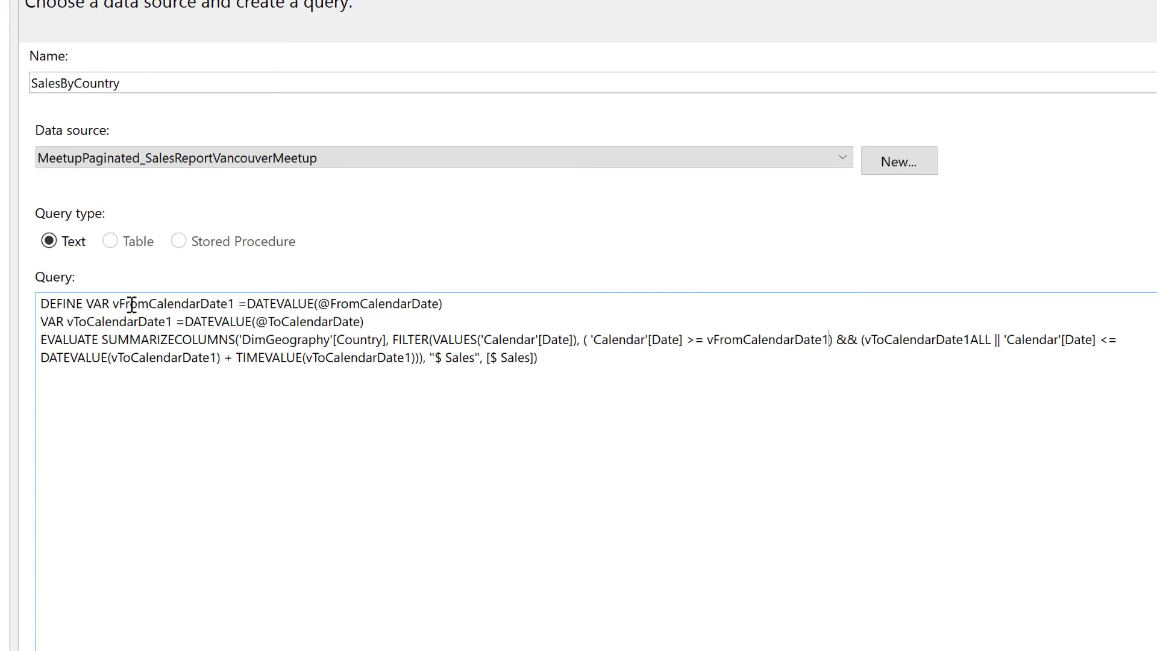
pyautogui.moveTo(130, 303); pyautogui.dragTo(273, 306)
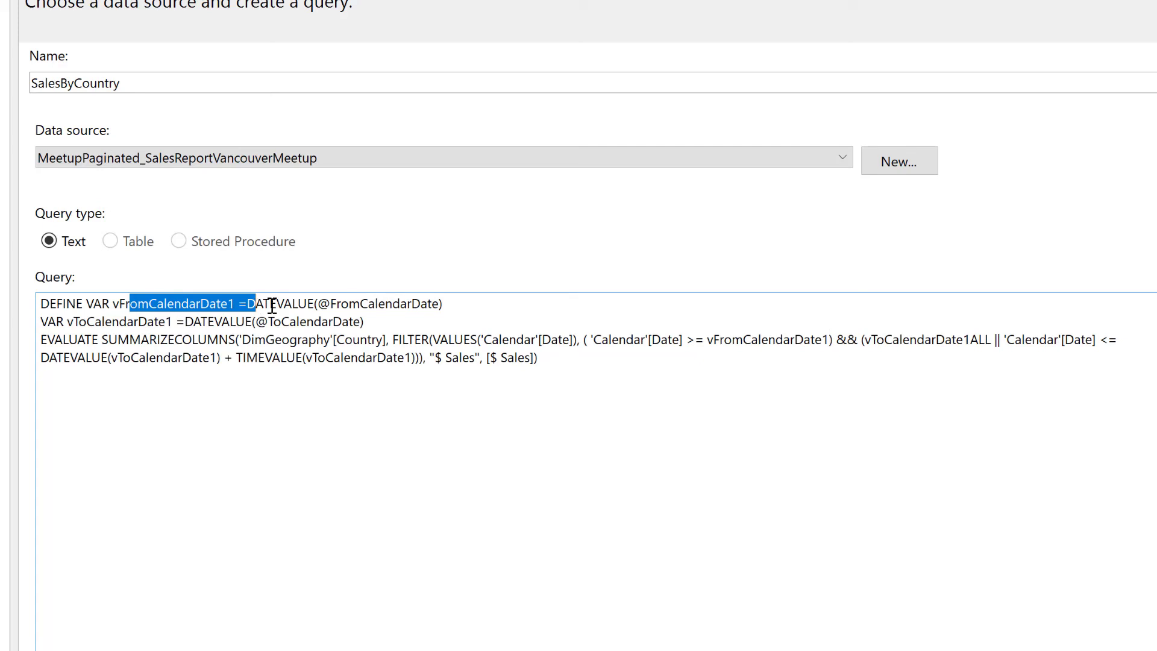
pyautogui.click(345, 302)
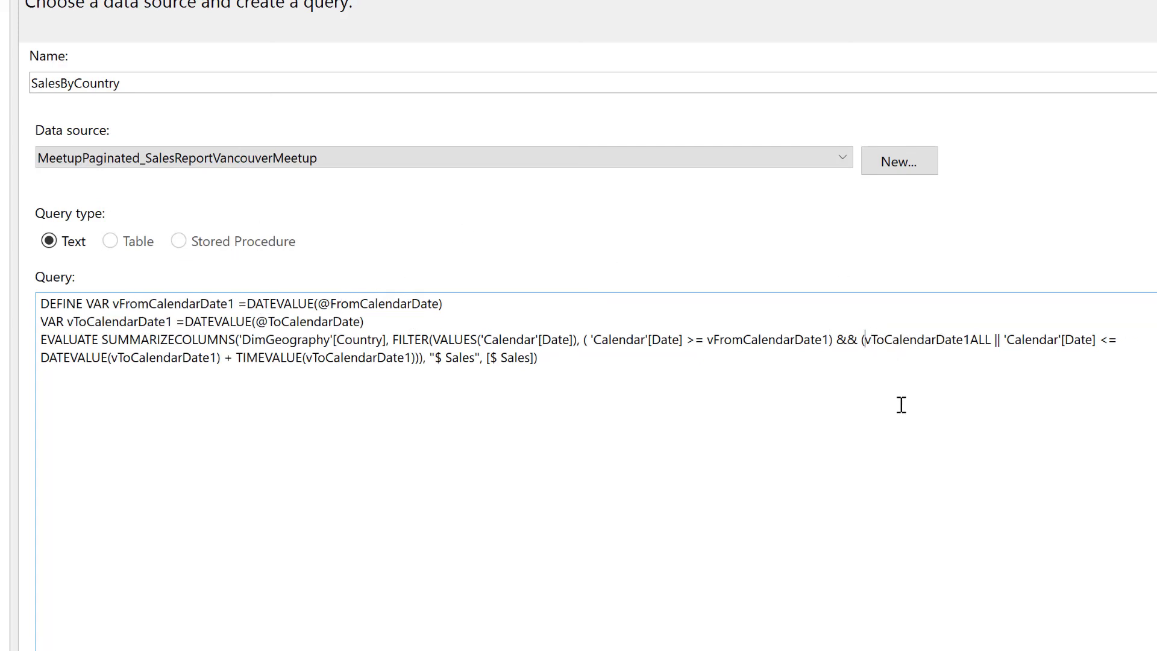
# - Remove the "vToCalendarDate1ALL ||" condition from the second part of the FILTER in the EVALUATE statement
pyautogui.press('Delete')
pyautogui.press('Delete')
pyautogui.press('Delete')
pyautogui.press('Delete')
pyautogui.press('Delete')
pyautogui.press('Delete')
pyautogui.press('Delete')
pyautogui.press('Delete')
pyautogui.press('Delete')
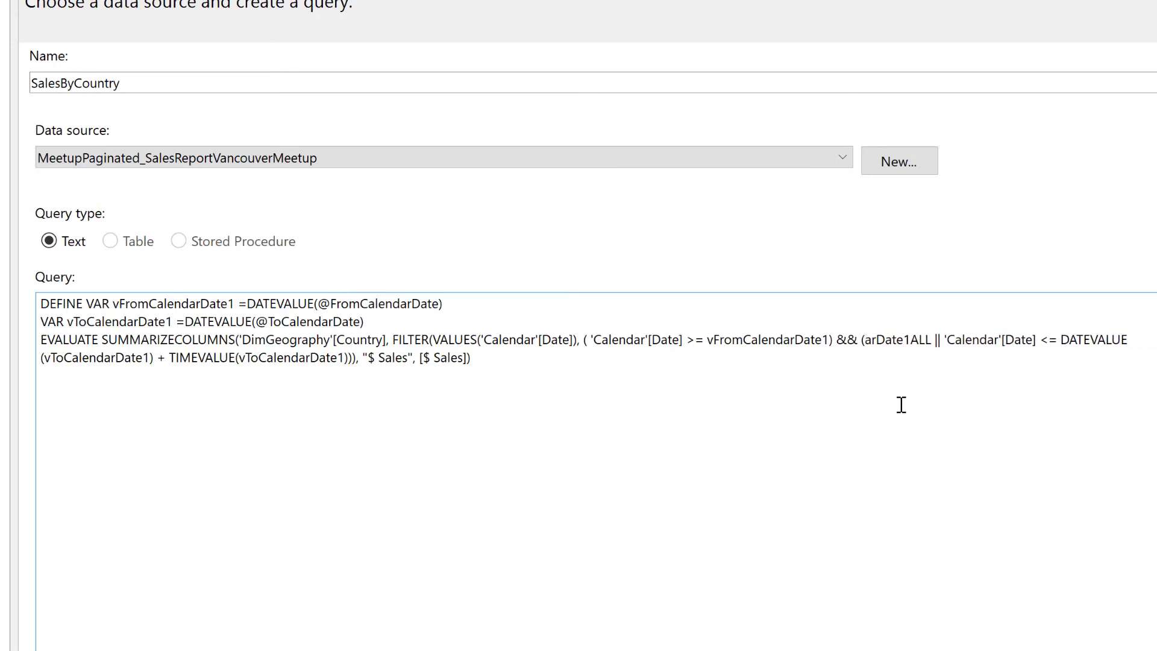
pyautogui.press('Delete')
pyautogui.press('Delete')
pyautogui.press('Delete')
pyautogui.press('Delete')
pyautogui.press('Delete')
pyautogui.press('Delete')
pyautogui.press('Delete')
pyautogui.press('Delete')
pyautogui.press('Delete')
pyautogui.press('Delete')
pyautogui.press('Delete')
pyautogui.press('Delete')
pyautogui.press('Delete')
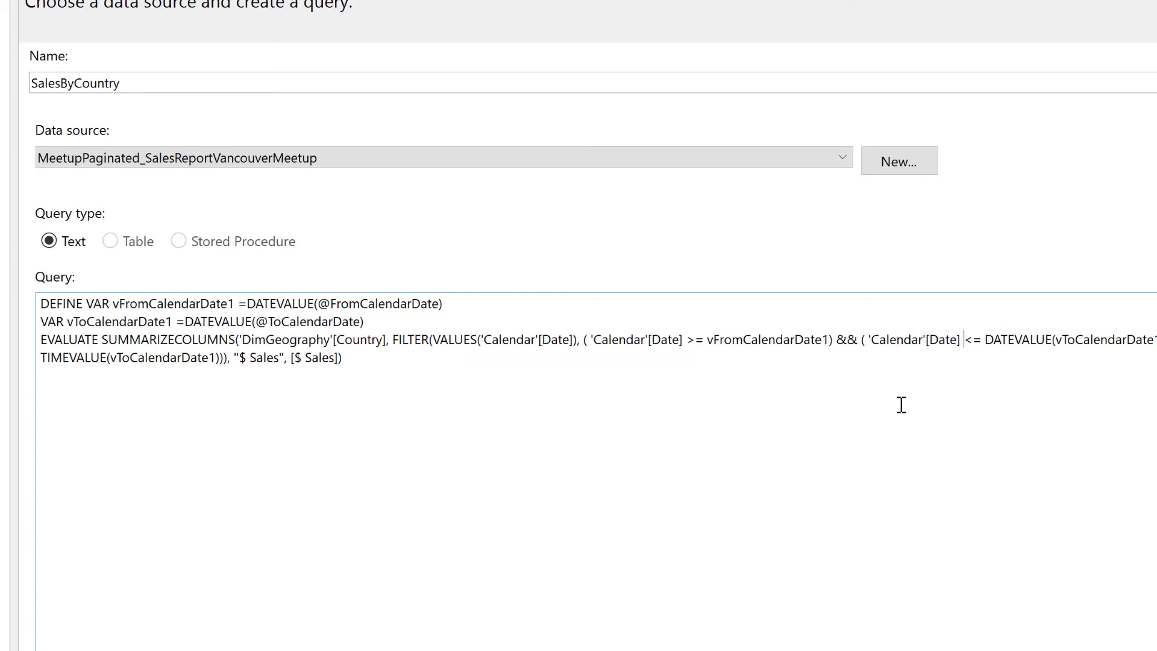
# - Remove the DATEVALUE function name and its opening parenthesis before vToCalendarDate1 in the filter's <= comparison
pyautogui.press('Delete')
pyautogui.press('Delete')
pyautogui.press('Delete')
pyautogui.press('Delete')
pyautogui.press('Delete')
pyautogui.press('Delete')
pyautogui.press('Delete')
pyautogui.press('Delete')
pyautogui.press('Delete')
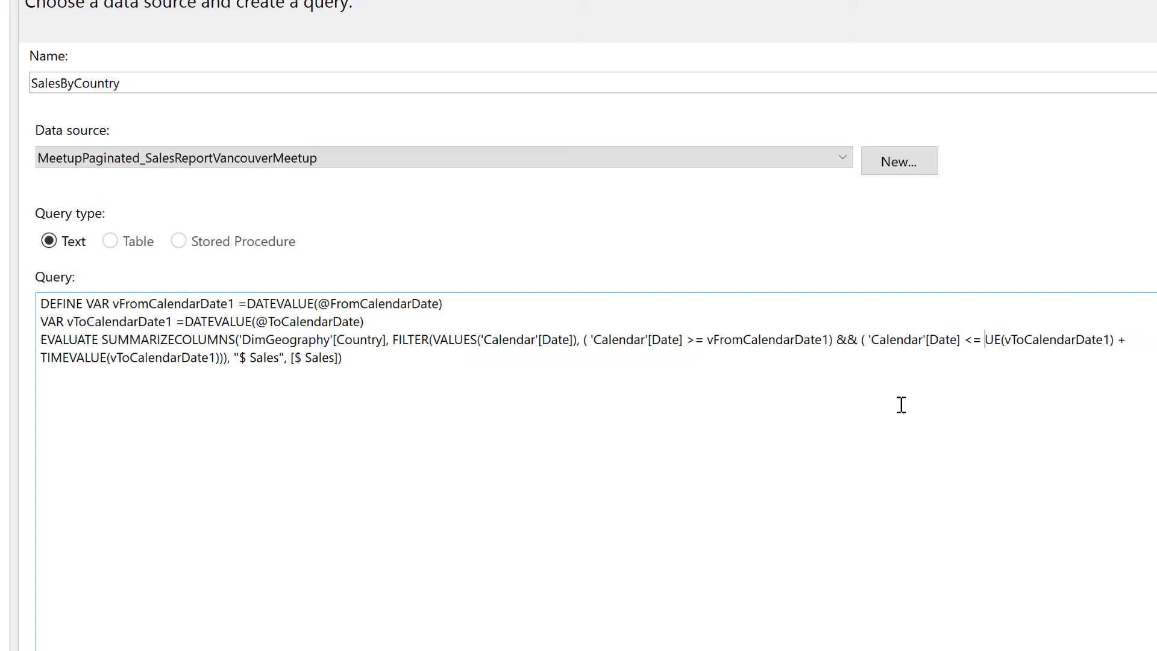
pyautogui.press('Delete')
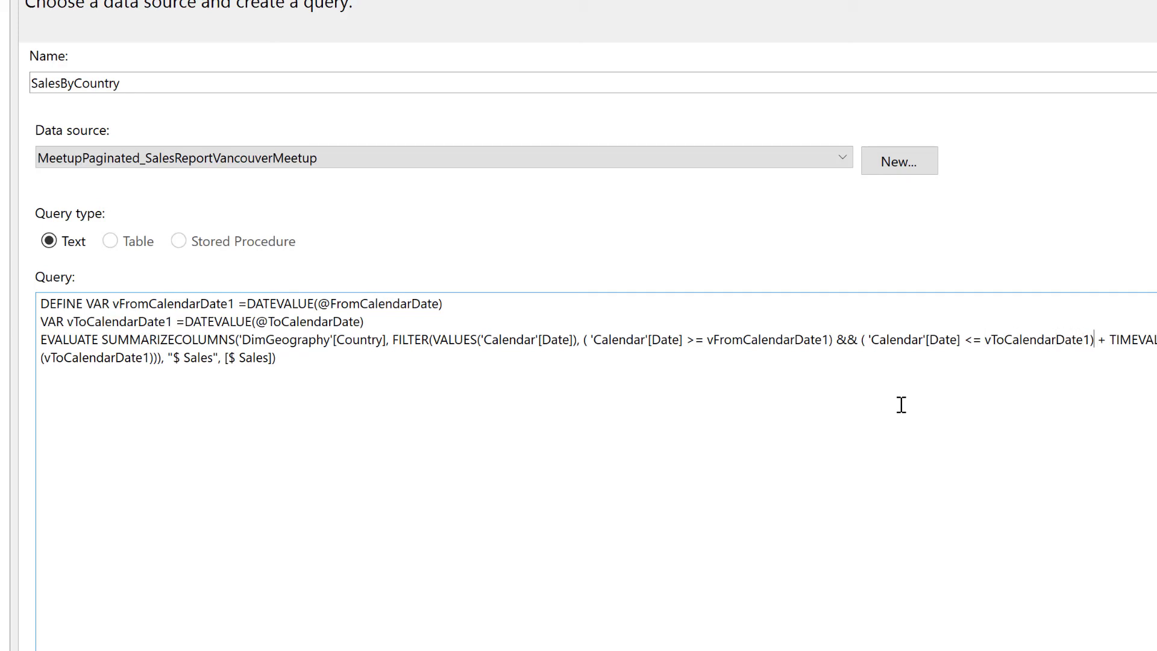
# - Remove the + TIMEVALUE(vToCalendarDate1) term and the surplus closing parentheses, leaving two parentheses after vToCalendarDate1 in the filter
pyautogui.press('Delete')
pyautogui.press('Delete')
pyautogui.press('Delete')
pyautogui.press('Delete')
pyautogui.press('Delete')
pyautogui.press('Delete')
pyautogui.press('Delete')
pyautogui.press('Delete')
pyautogui.press('Delete')
pyautogui.press('Delete')
pyautogui.press('Delete')
pyautogui.press('Delete')
pyautogui.press('Delete')
pyautogui.press('Delete')
pyautogui.press('Delete')
pyautogui.press('Delete')
pyautogui.press('Delete')
pyautogui.press('Delete')
pyautogui.press('Delete')
pyautogui.press('Delete')
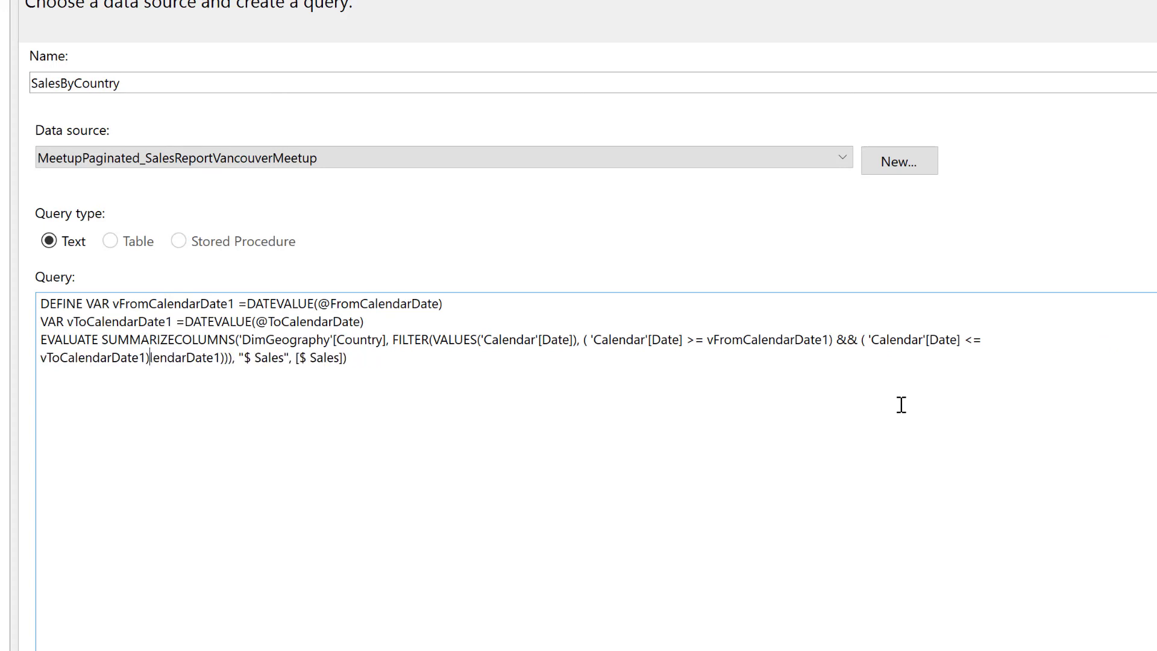
pyautogui.press('Delete')
pyautogui.press('Delete')
pyautogui.press('Delete')
pyautogui.press('Delete')
pyautogui.press('Delete')
pyautogui.press('Delete')
pyautogui.press('Delete')
pyautogui.press('Delete')
pyautogui.press('Delete')
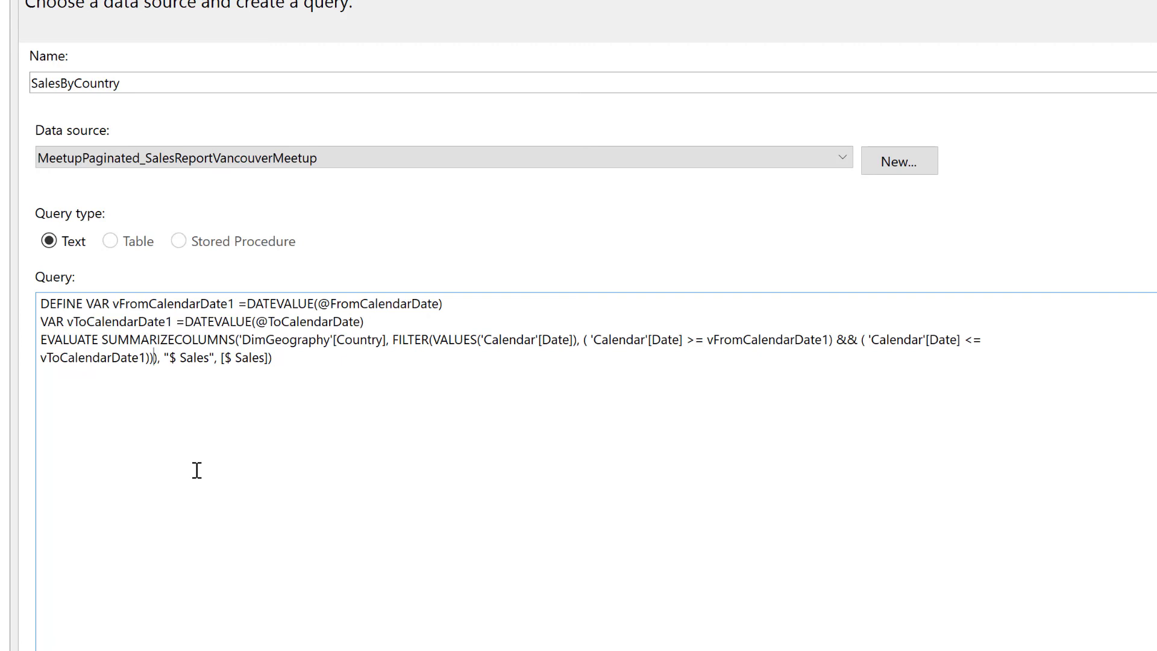
pyautogui.press('Delete')
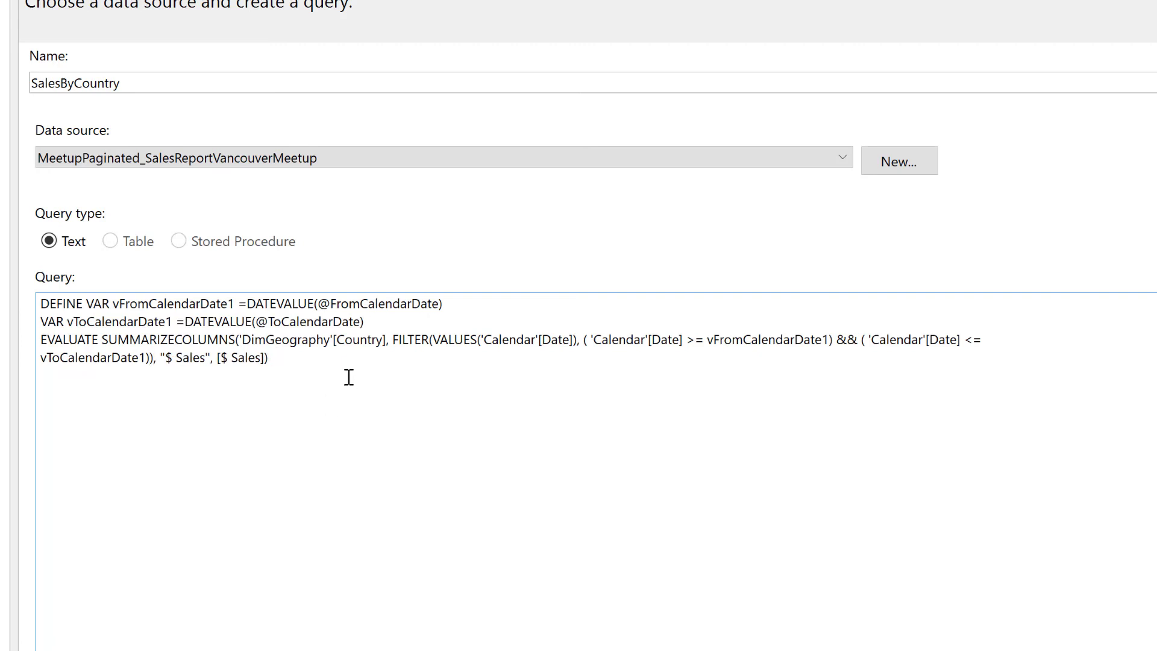
# - Apply the edited SalesByCountry query and continue without updating the fields list
pyautogui.moveTo(348, 377); pyautogui.dragTo(20, 297)
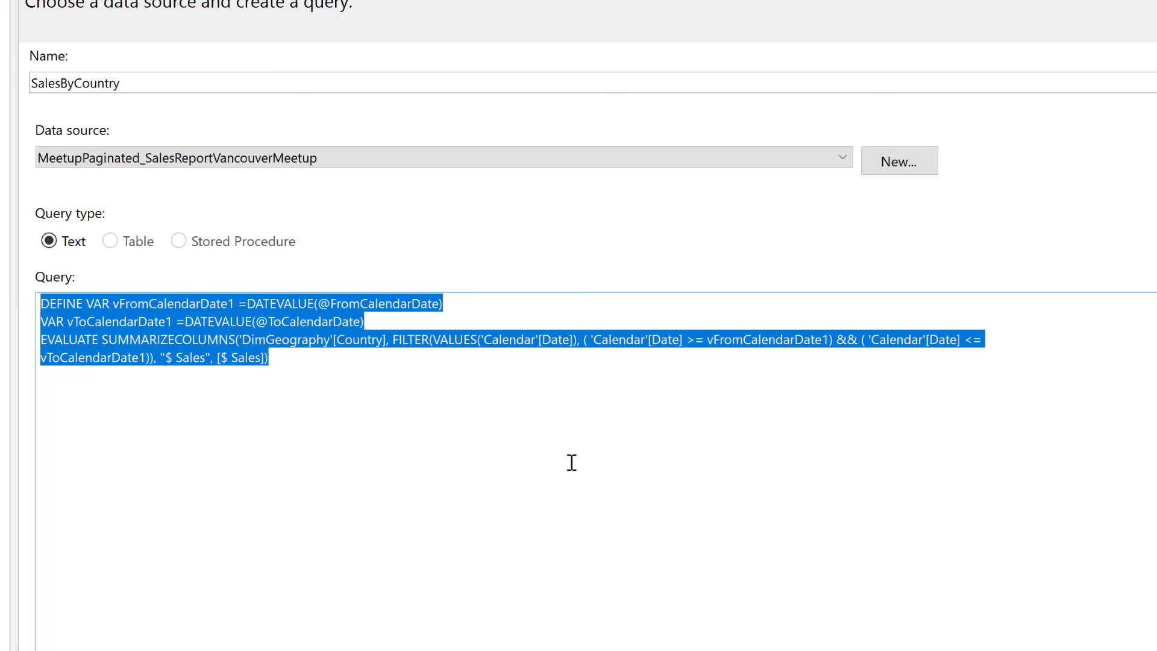
pyautogui.hotkey('alt', 'Tab')
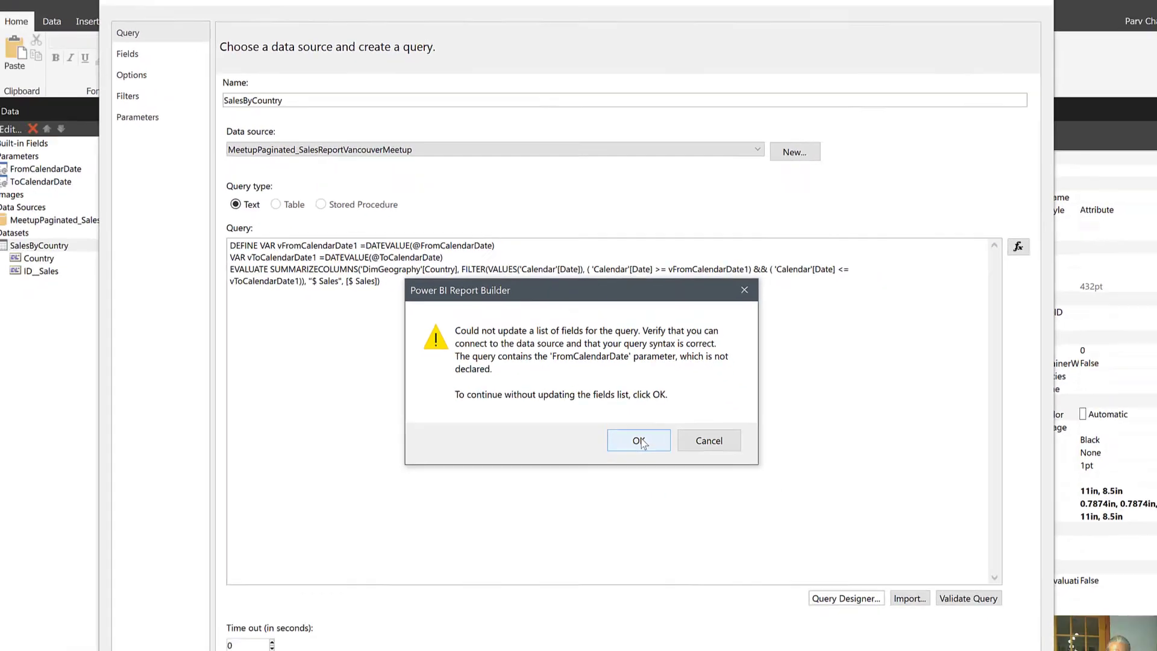
pyautogui.click(640, 442)
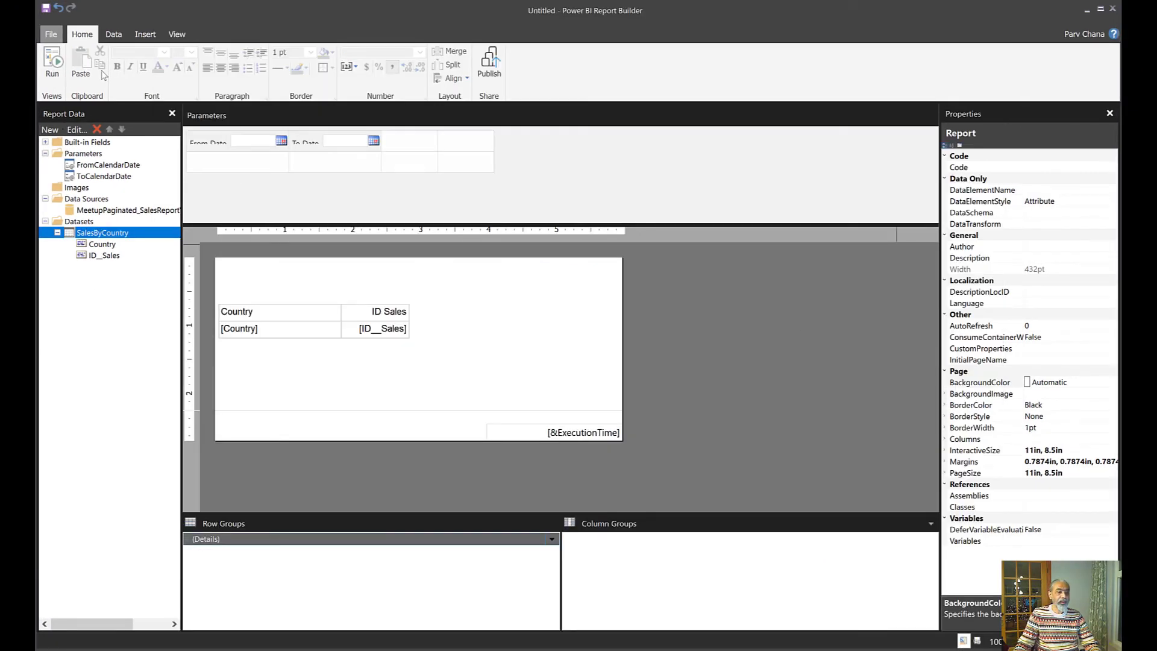
# - Run the report with From Date 2011-01-01 and To Date 2013-12-31
pyautogui.click(52, 63)
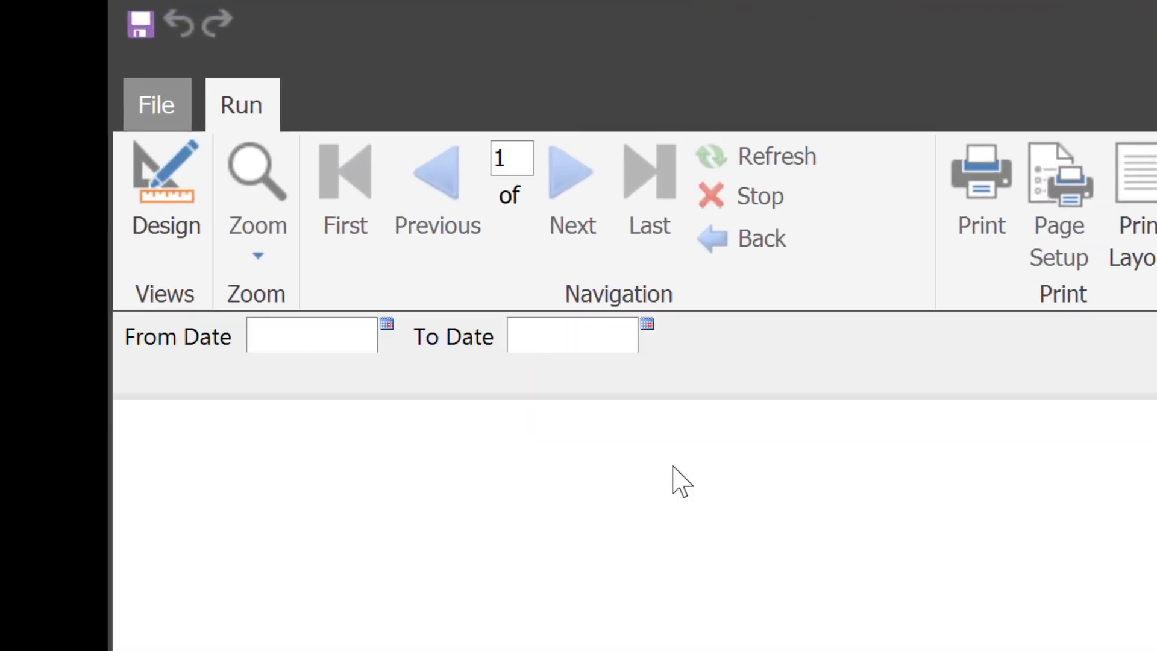
pyautogui.click(337, 339)
pyautogui.write('2011-01-01')
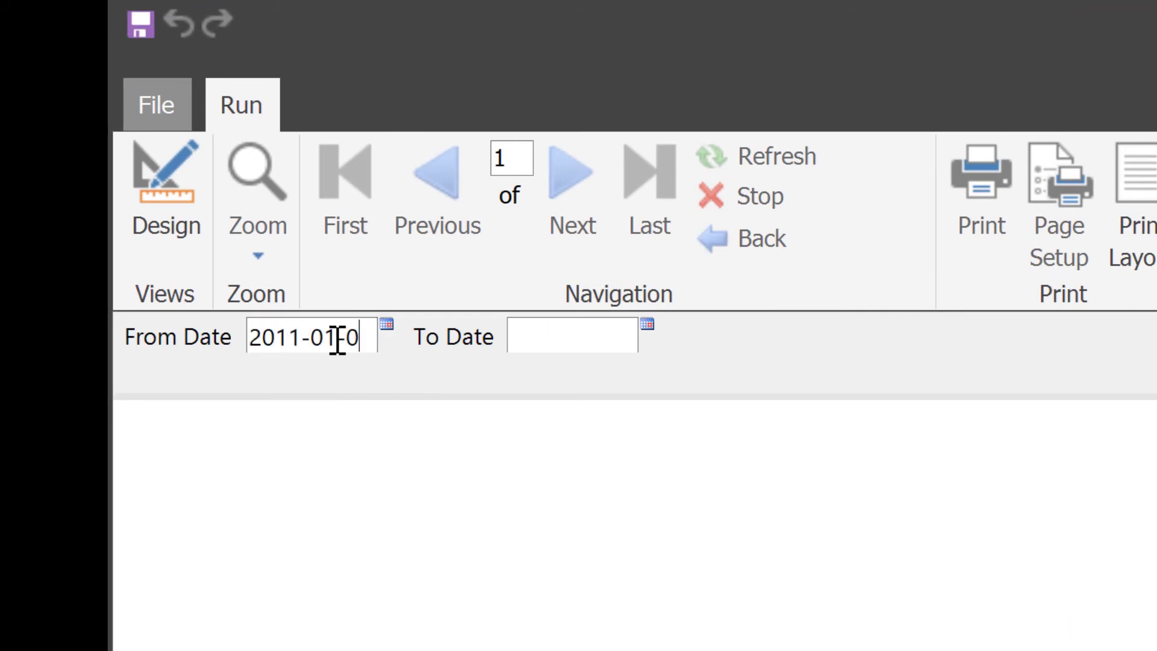
pyautogui.press('Tab')
pyautogui.write('20')
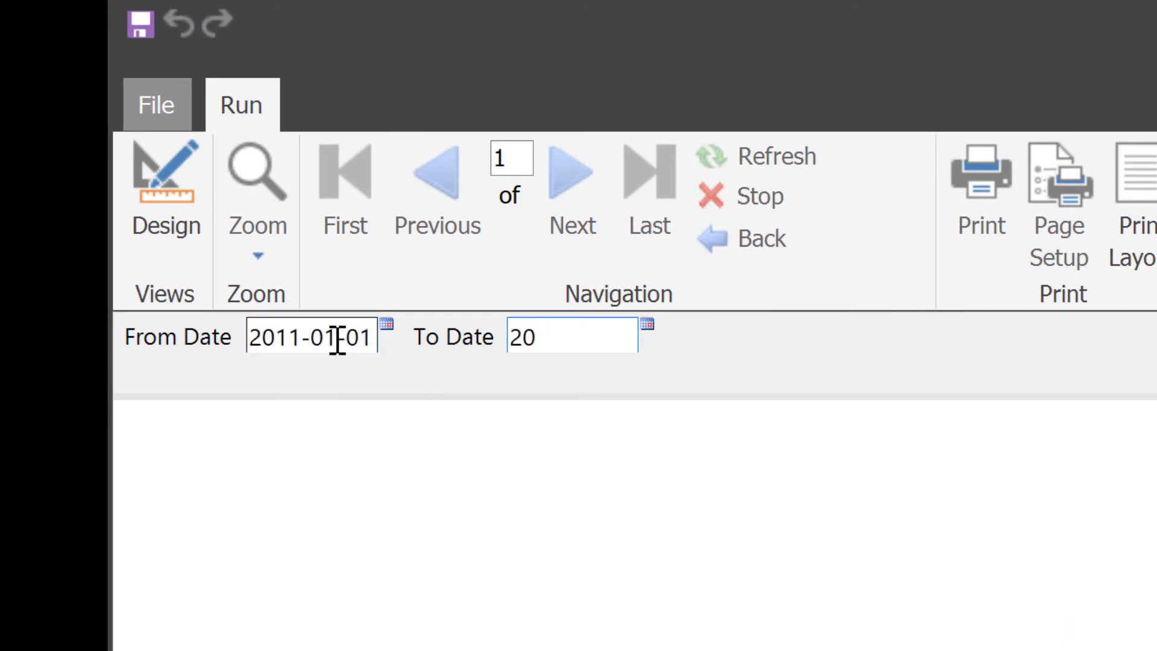
pyautogui.write('13-12-31')
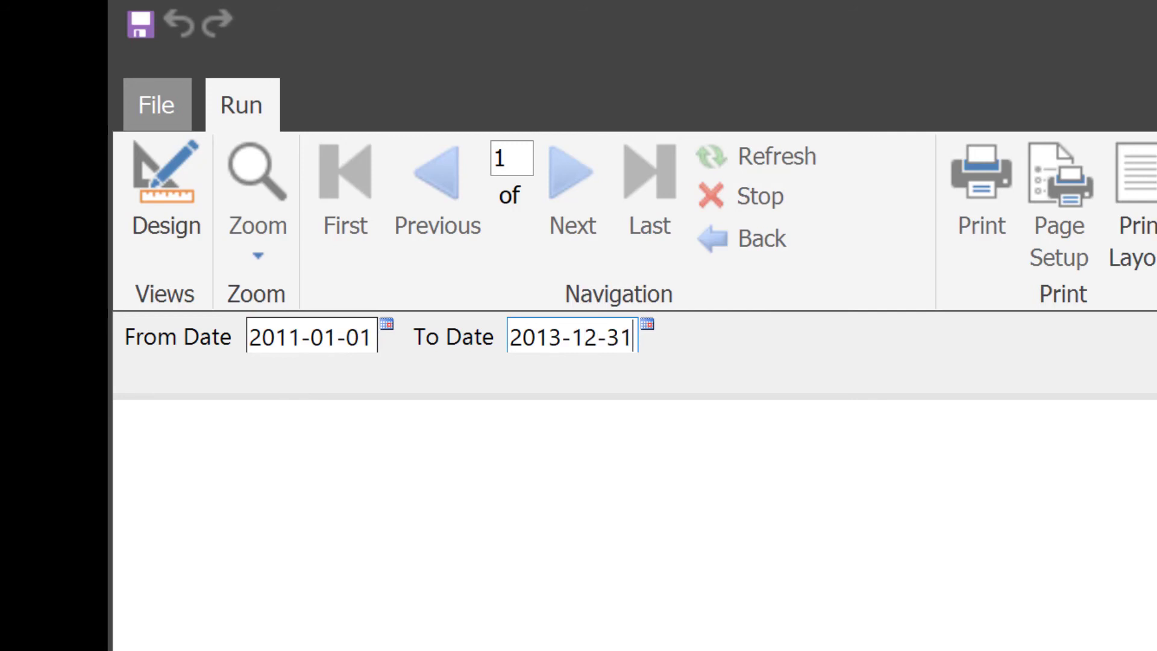
pyautogui.press('Return')
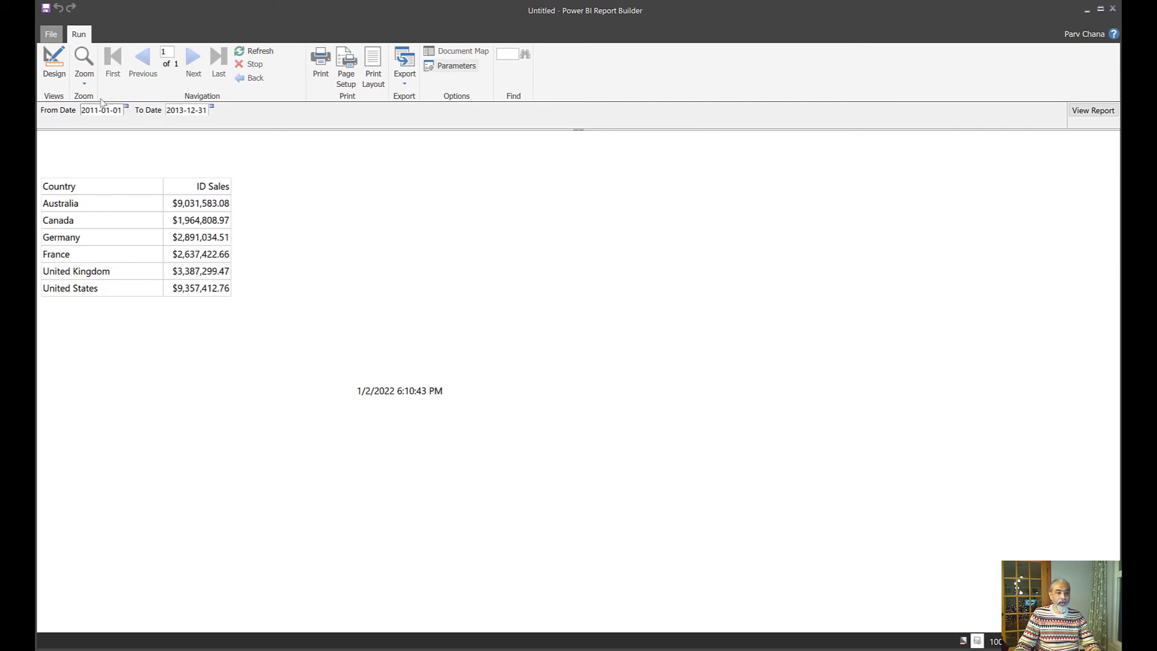
# - Change From Date to 2014-01-01 and To Date to 2014-12-31, and view the report for that range
pyautogui.click(127, 108)
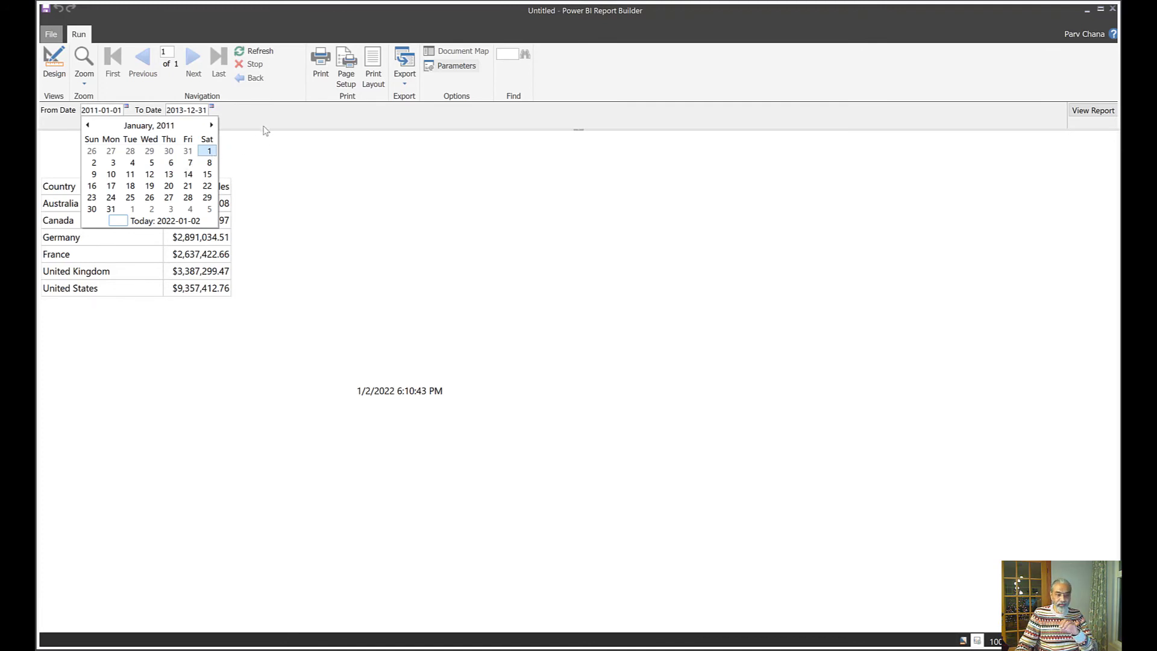
pyautogui.click(91, 109)
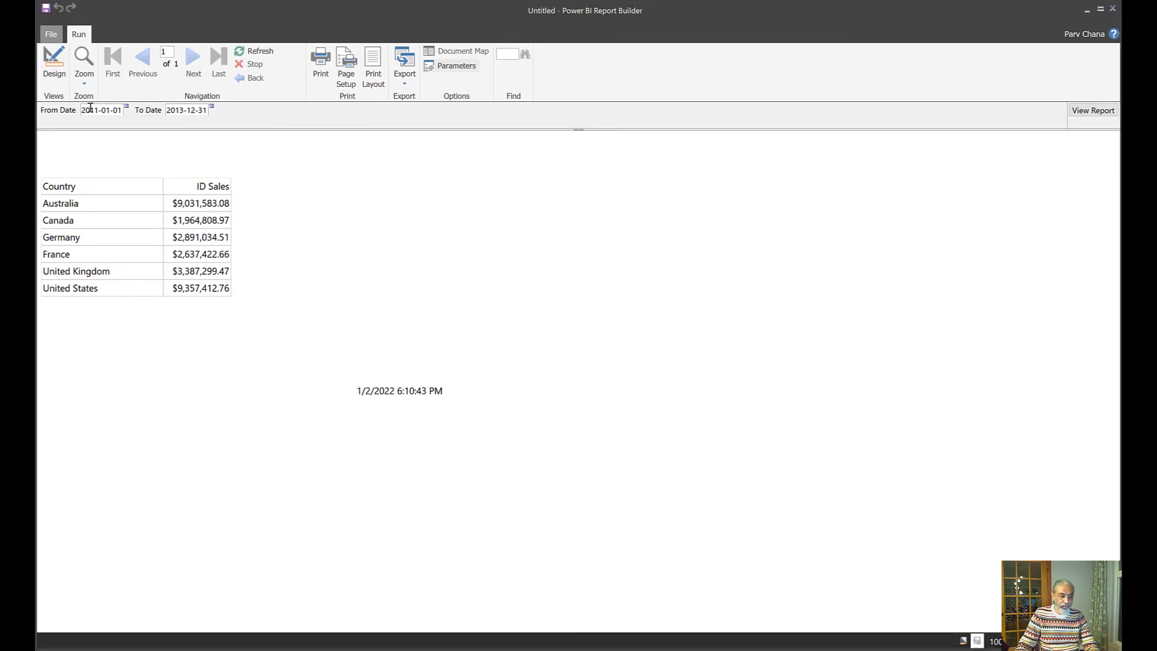
pyautogui.moveTo(90, 111); pyautogui.dragTo(97, 114)
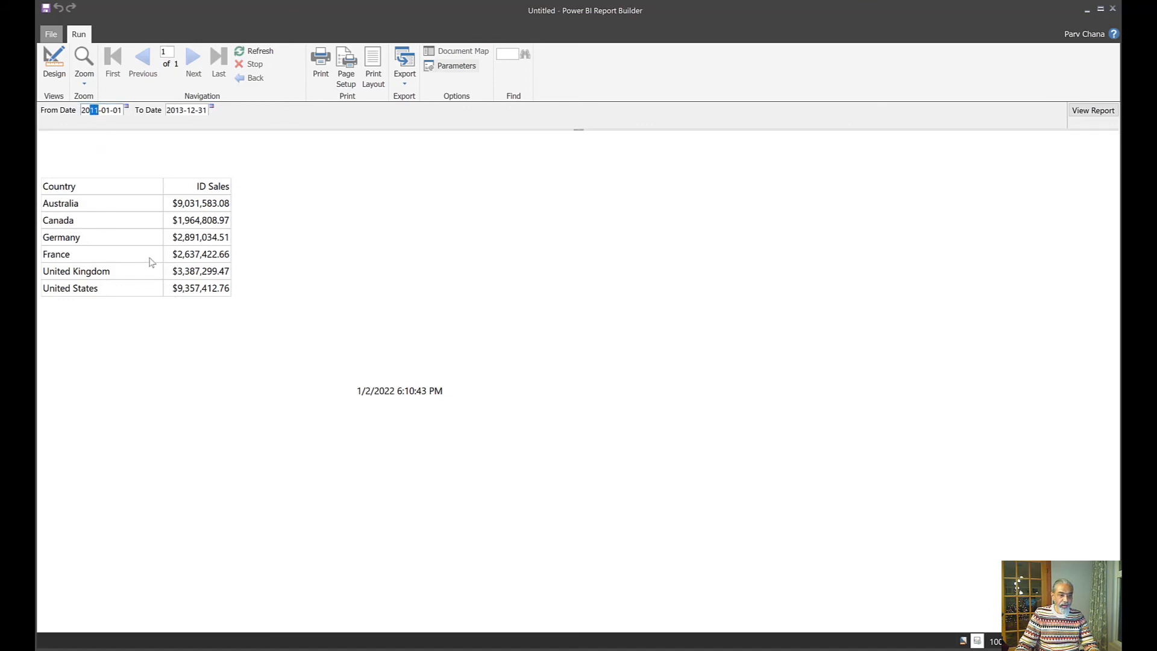
pyautogui.write('13')
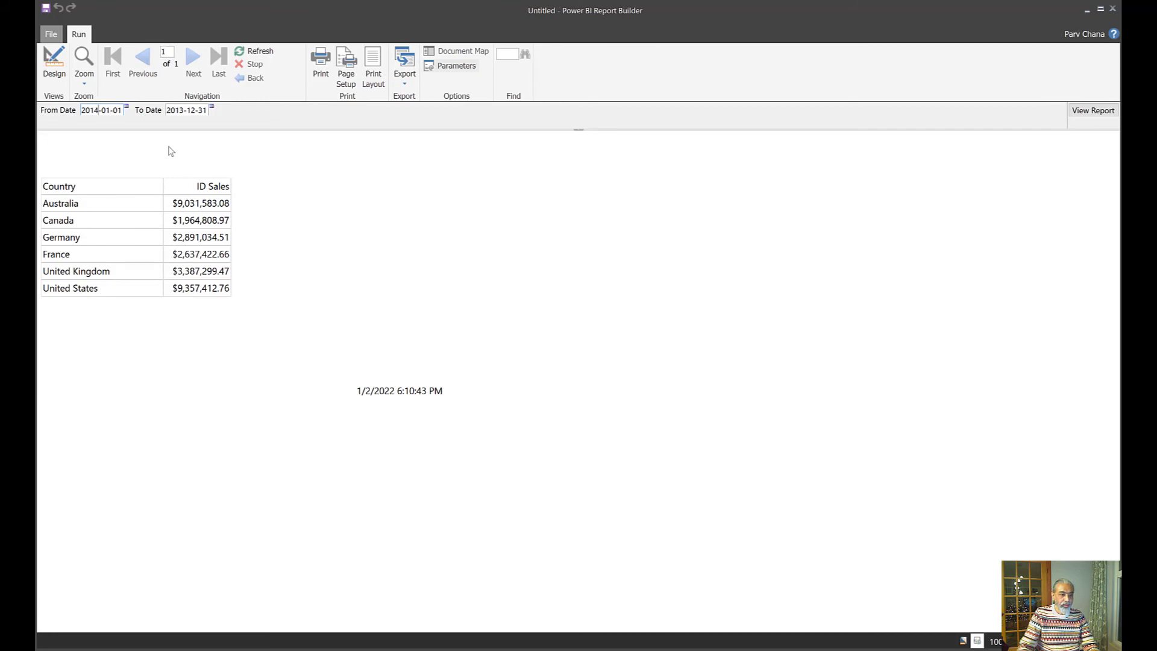
pyautogui.moveTo(179, 113); pyautogui.dragTo(184, 116)
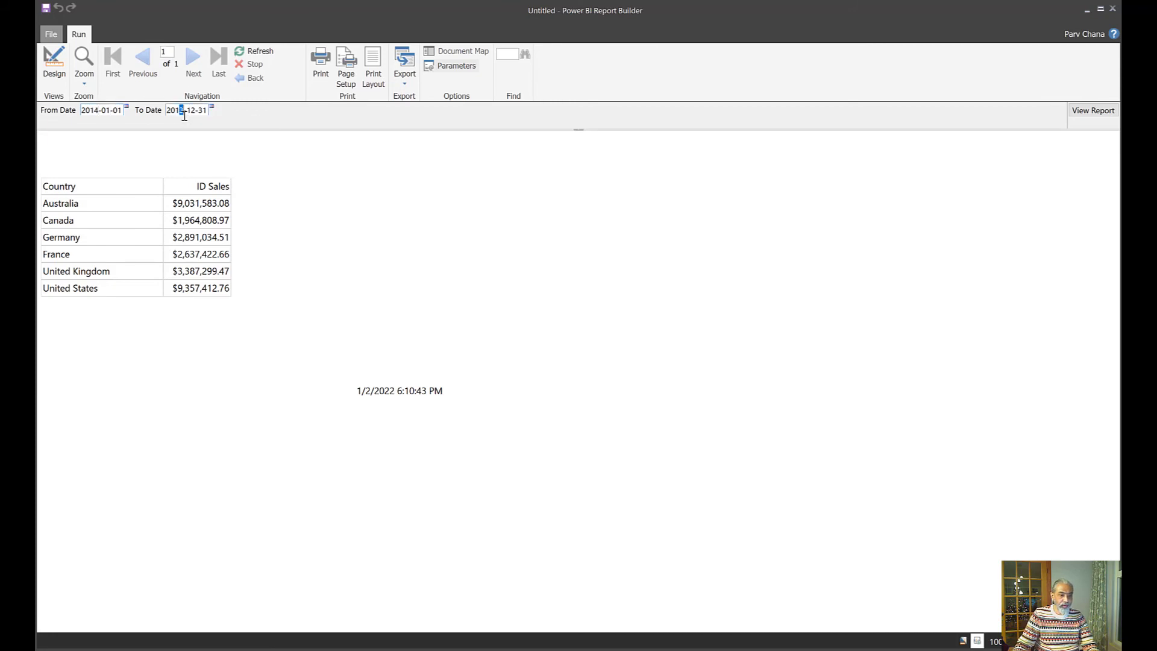
pyautogui.write('4')
pyautogui.click(1092, 110)
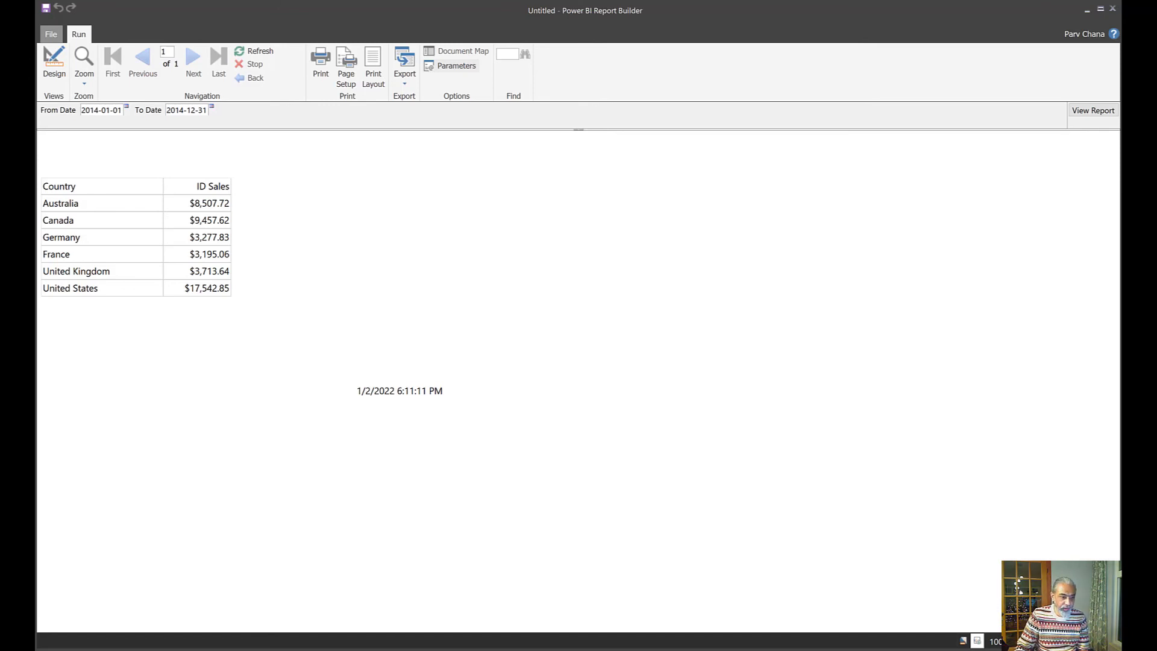
# - Return to the report design and review the DATEVALUE parameter variables and FILTER expression in the SalesByCountry dataset query
pyautogui.click(54, 63)
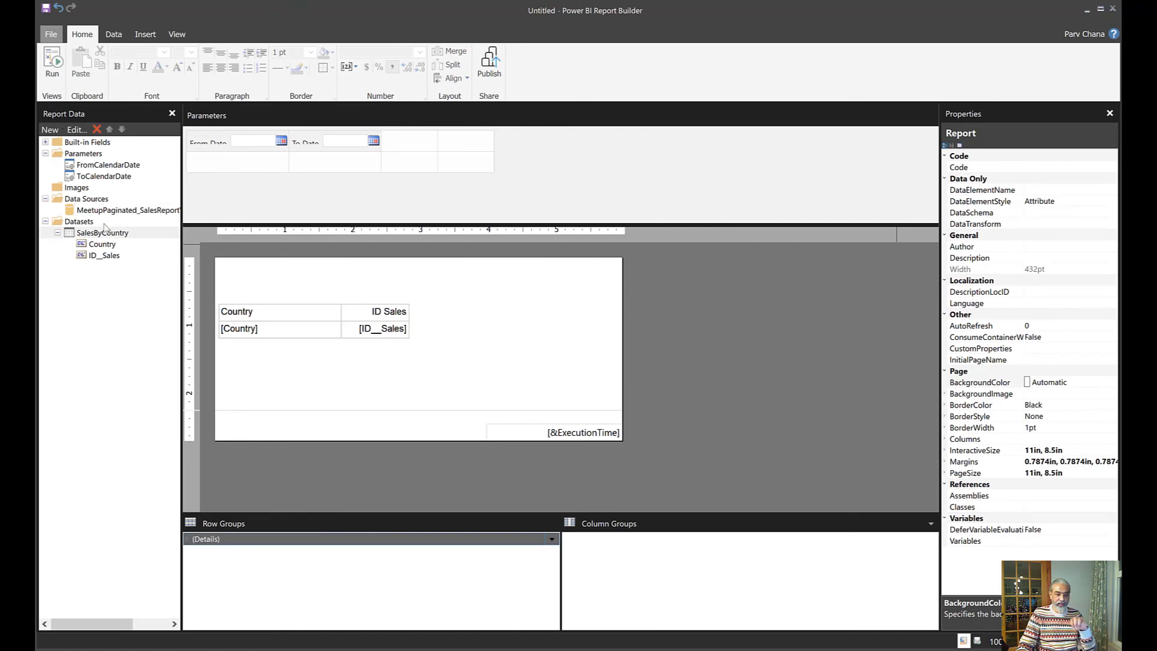
pyautogui.click(110, 169)
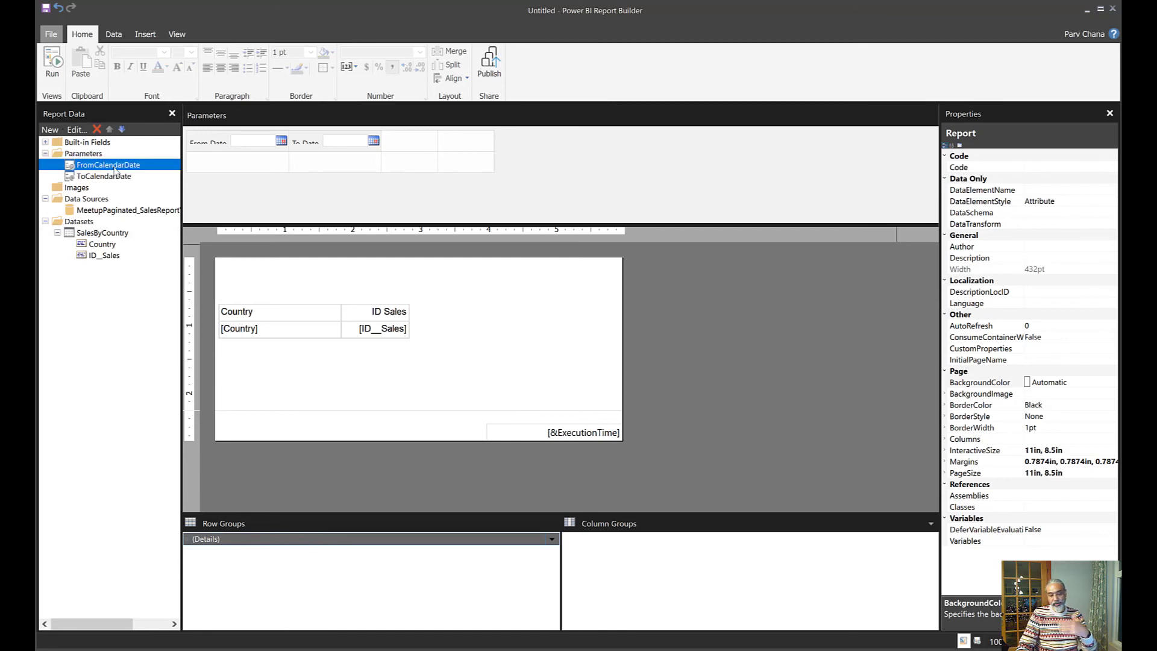
pyautogui.rightClick(91, 234)
pyautogui.press('Escape')
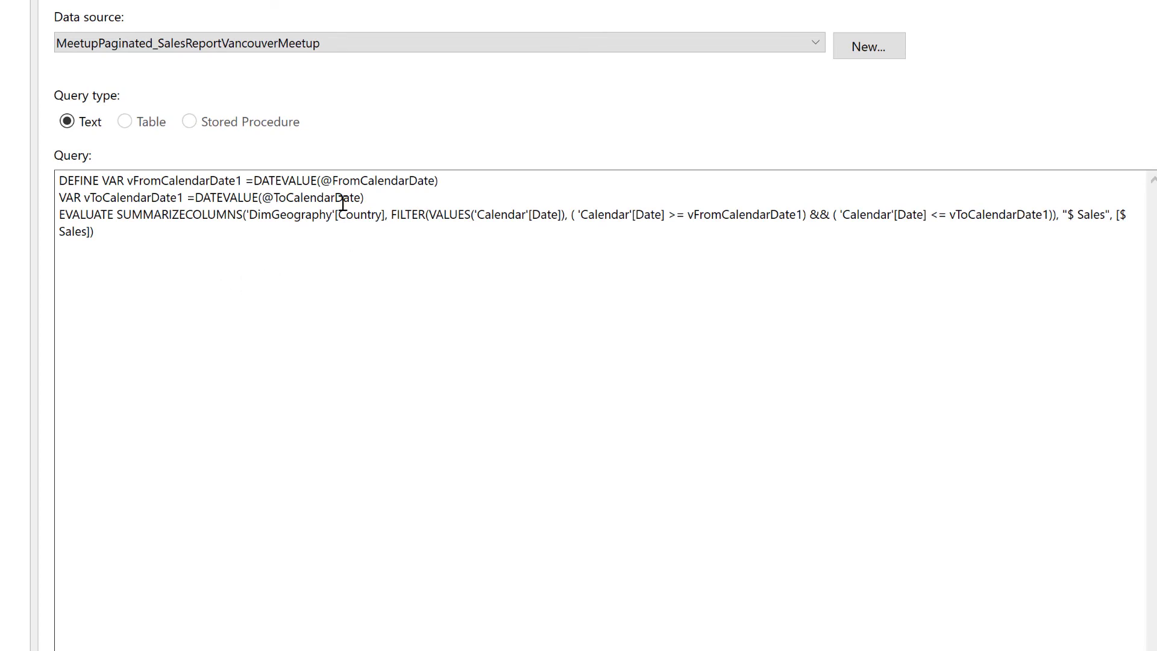
pyautogui.moveTo(258, 184); pyautogui.dragTo(476, 184)
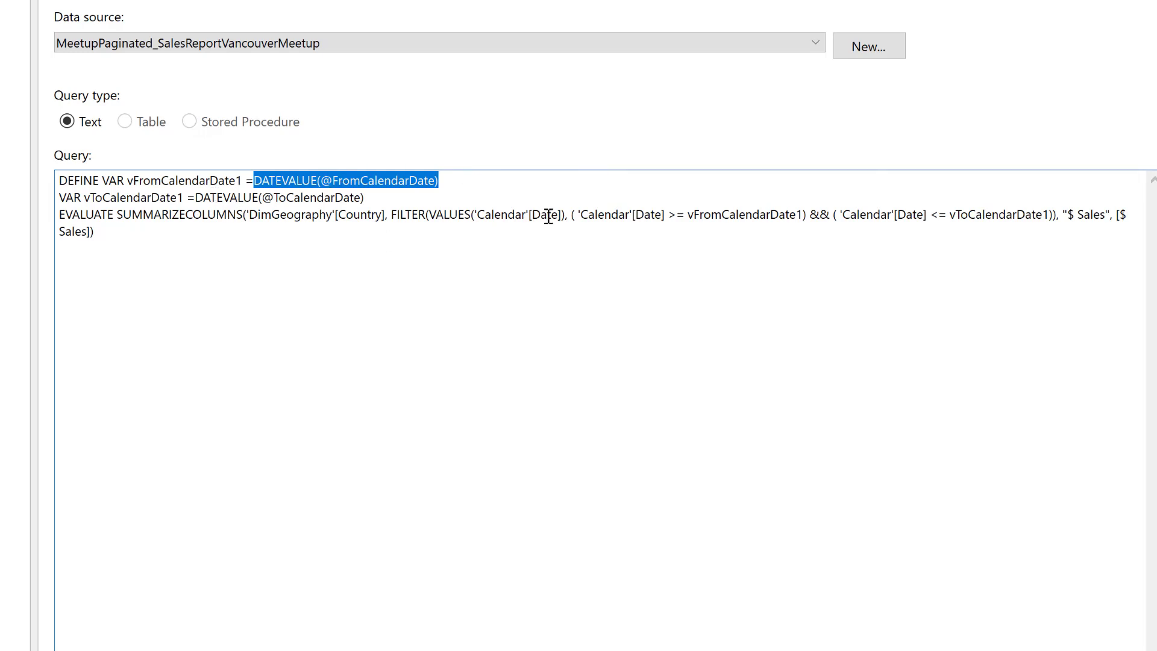
pyautogui.moveTo(401, 215); pyautogui.dragTo(1005, 215)
pyautogui.click(645, 257)
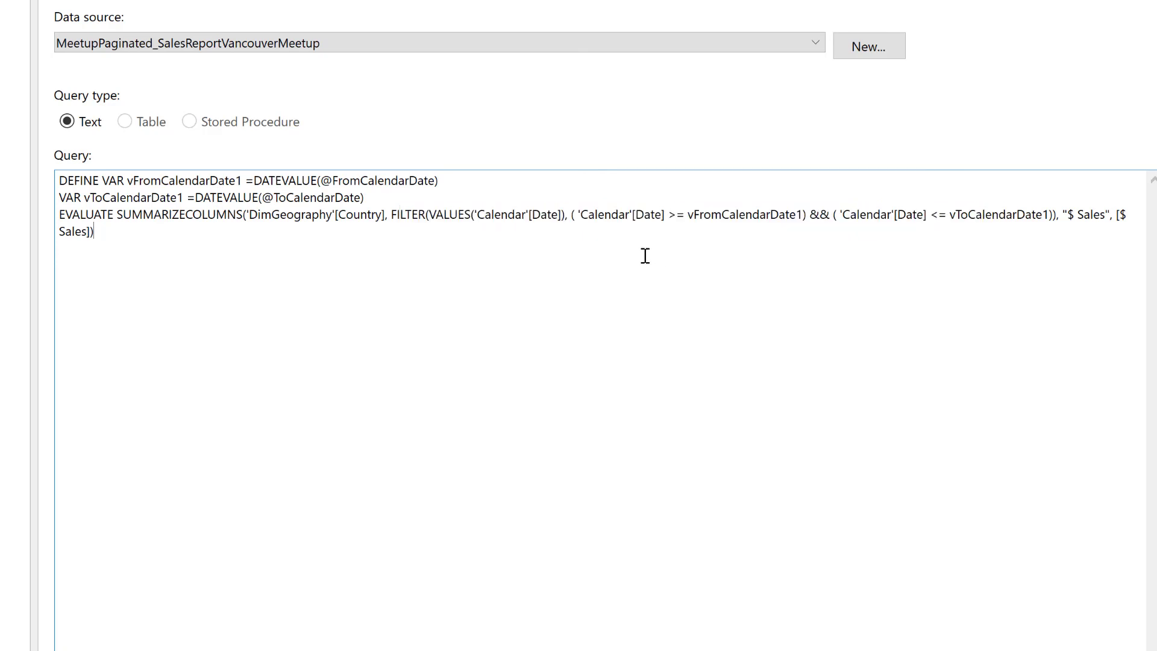